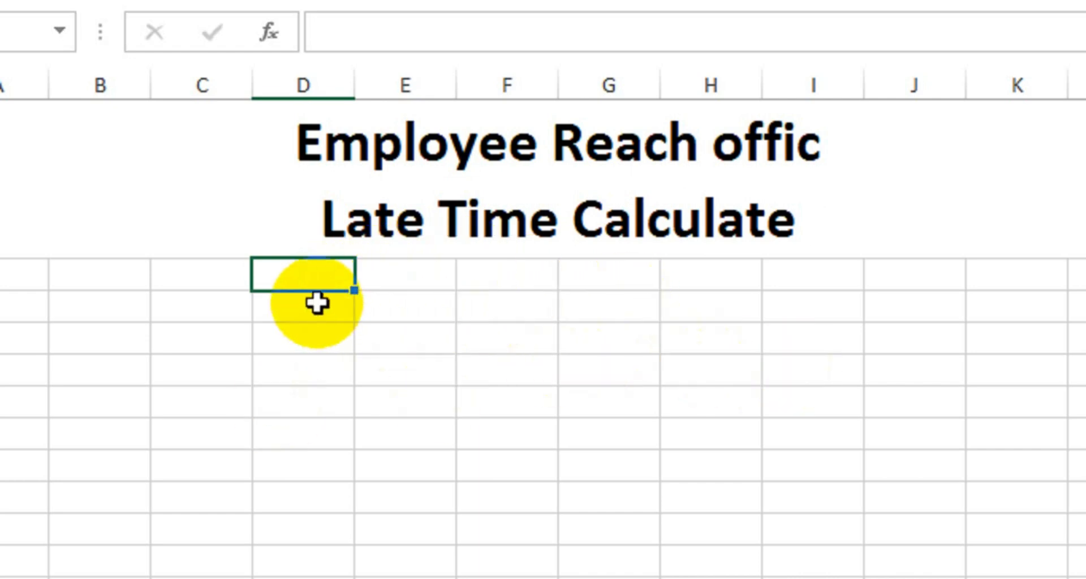
# - Enter the column headings Office Time in D6 and Employee In Time in E6
pyautogui.write('o')
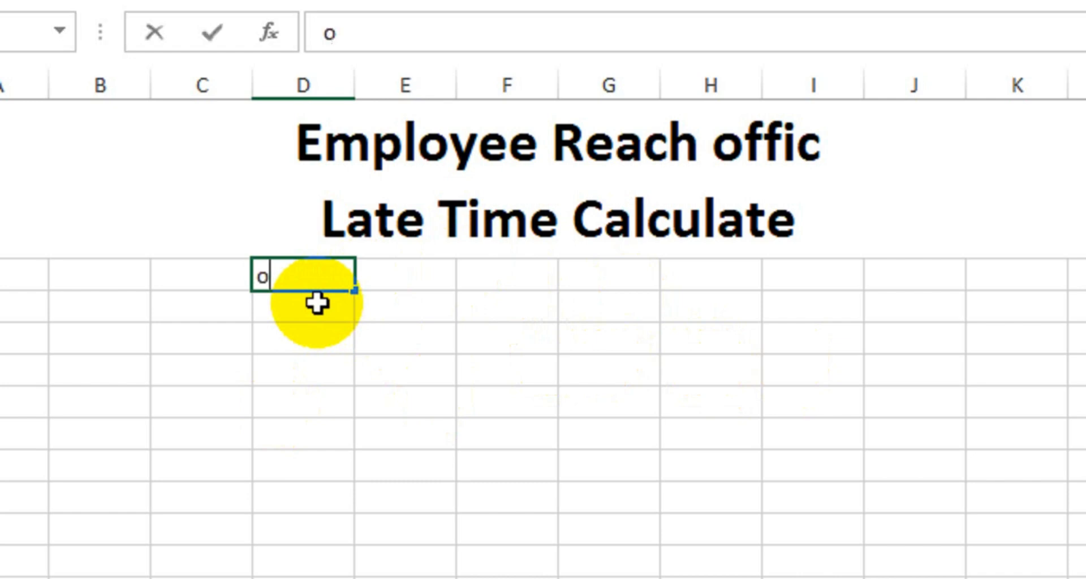
pyautogui.press('BackSpace')
pyautogui.write('Office Time')
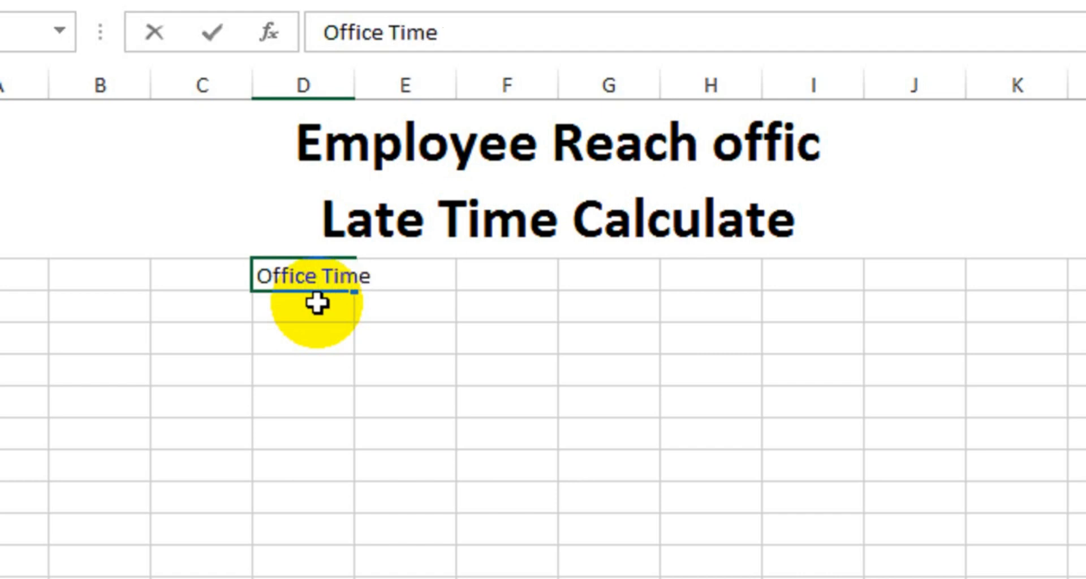
pyautogui.press('Tab')
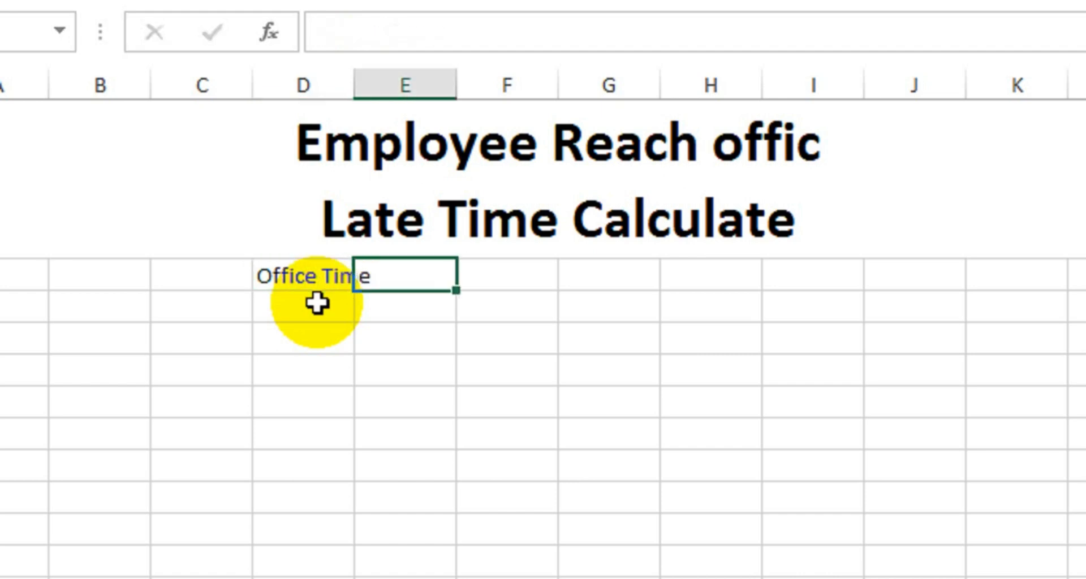
pyautogui.write('E')
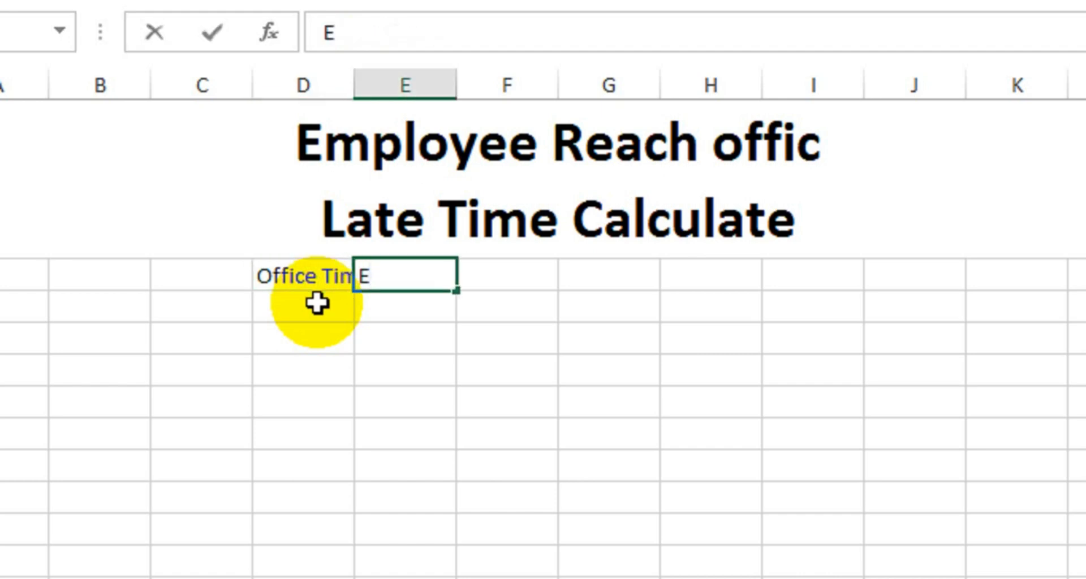
pyautogui.write('mploye')
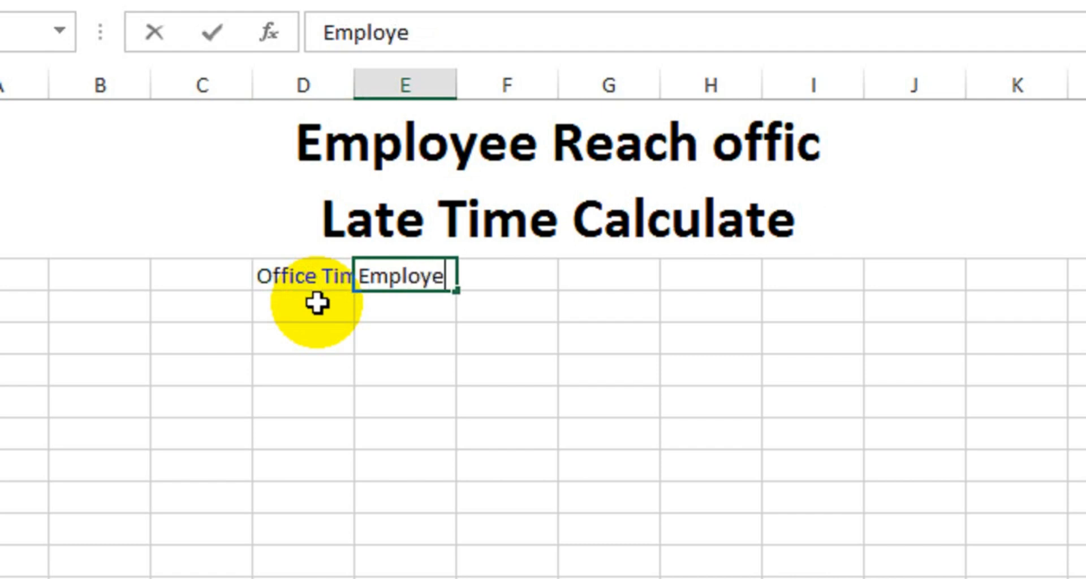
pyautogui.write('e In ')
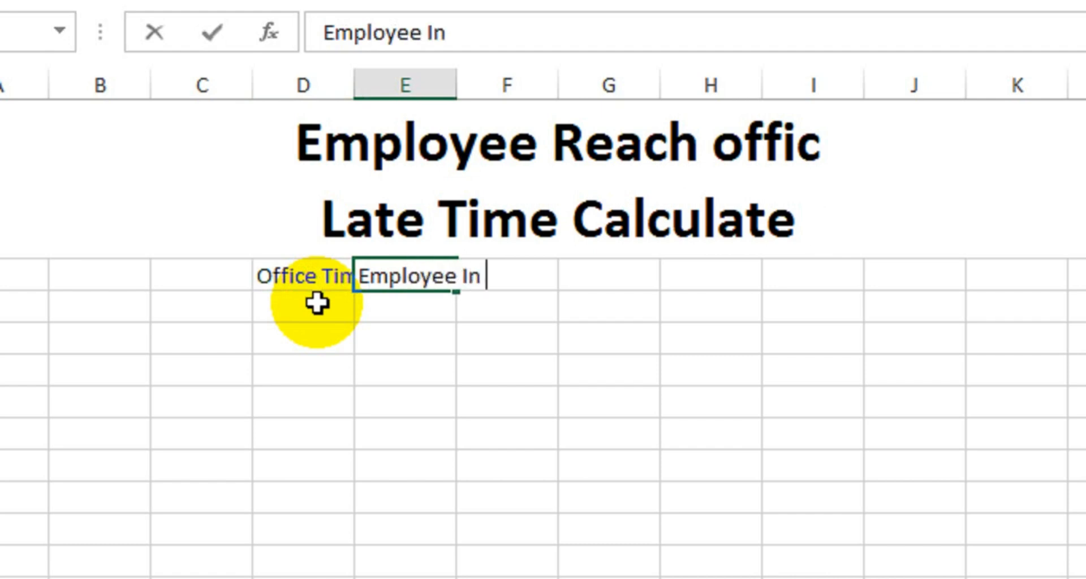
pyautogui.write('Time')
pyautogui.press('Tab')
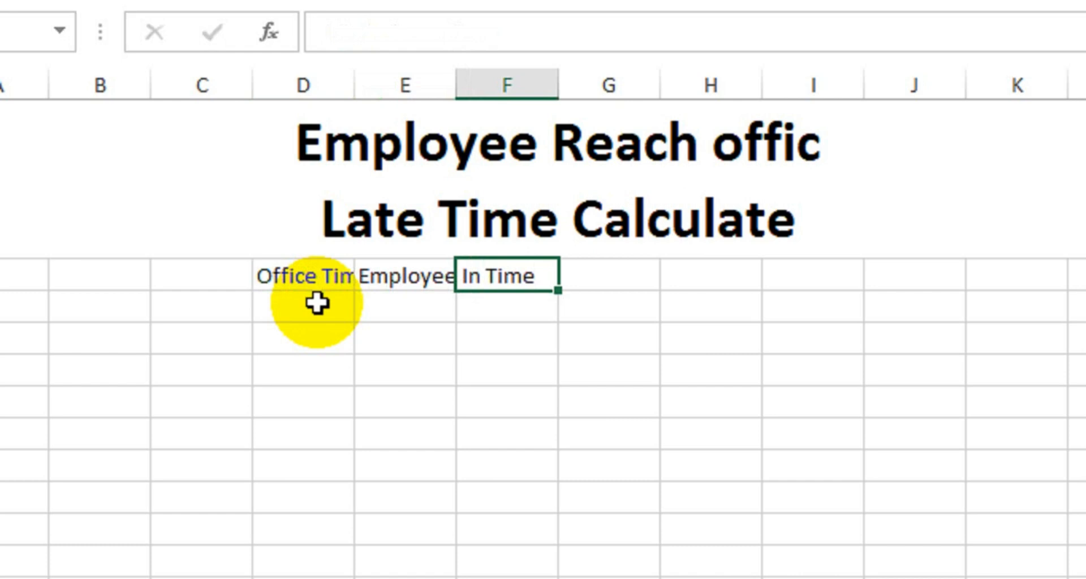
# - Add the headings Late Time in F6 and Penalty Time Amount in G6
pyautogui.write('Late')
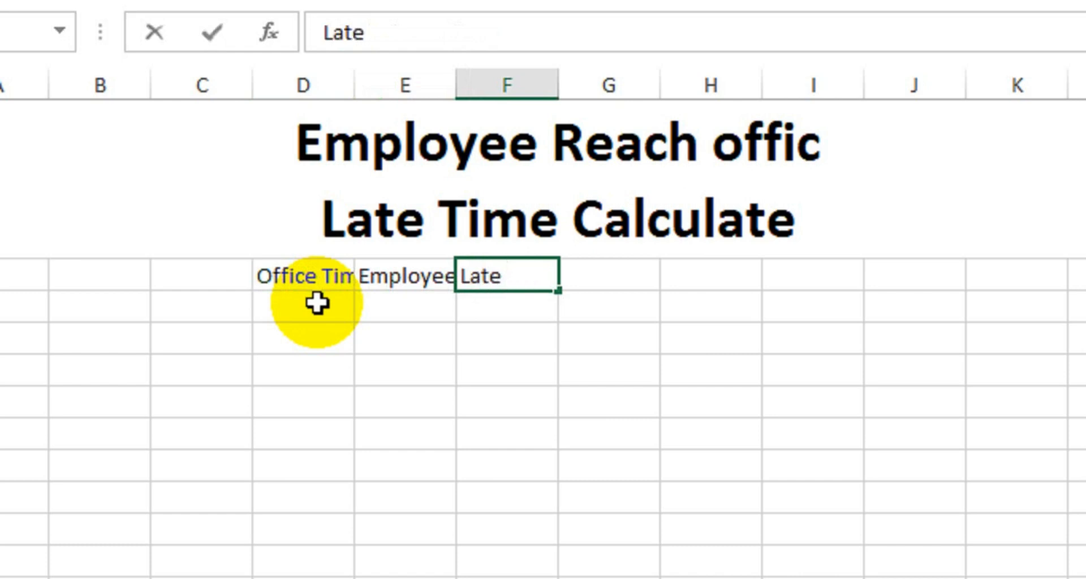
pyautogui.write(' Time')
pyautogui.press('Tab')
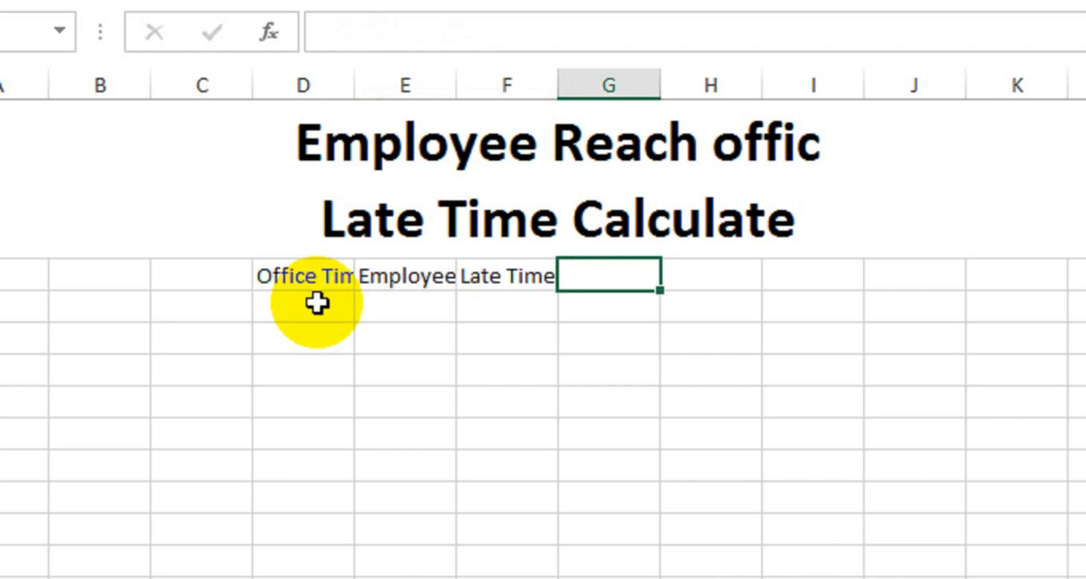
pyautogui.write('Penal')
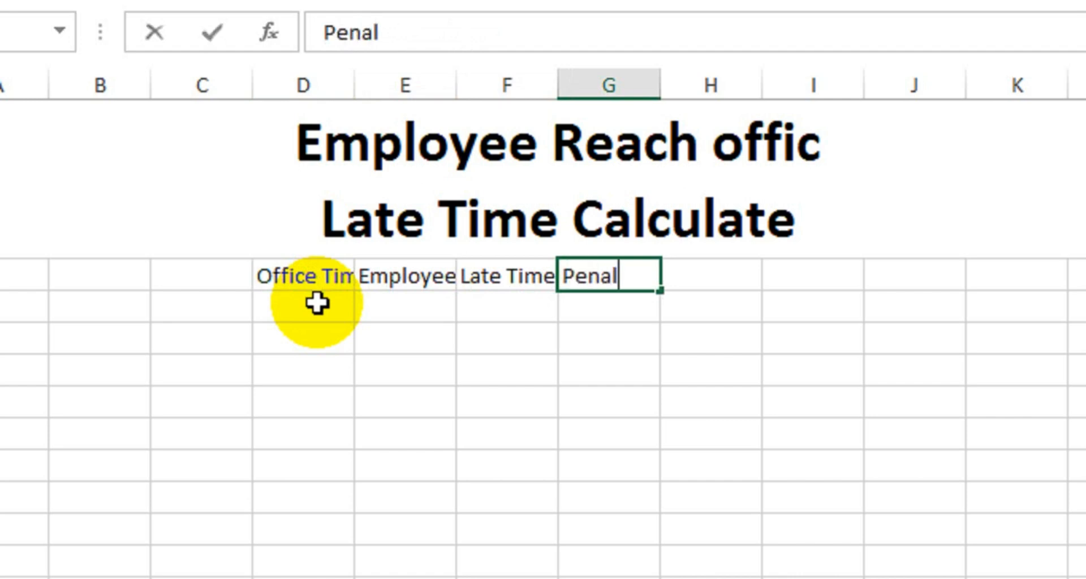
pyautogui.write('ty')
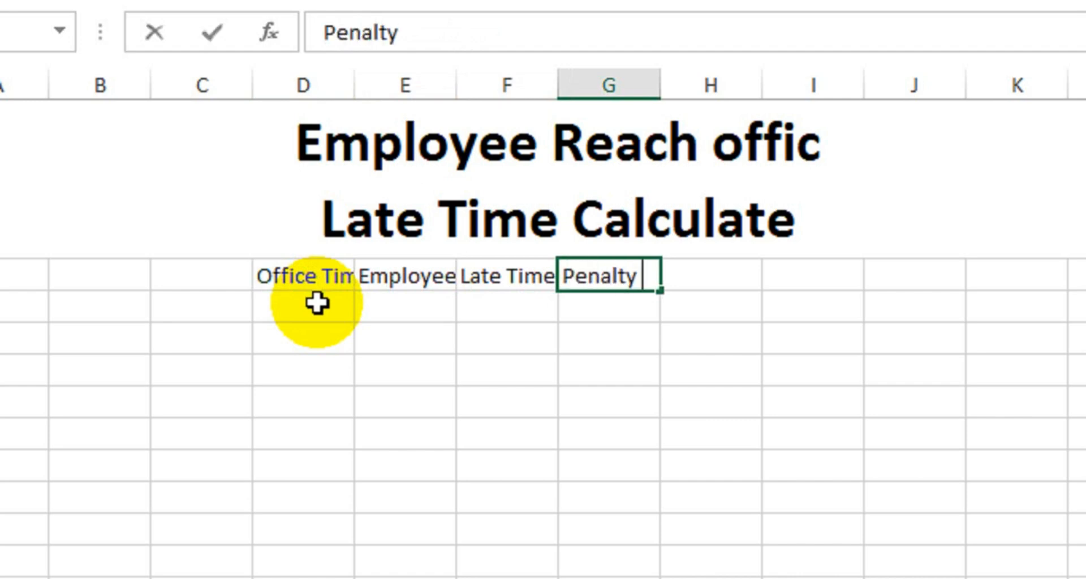
pyautogui.write(' Time')
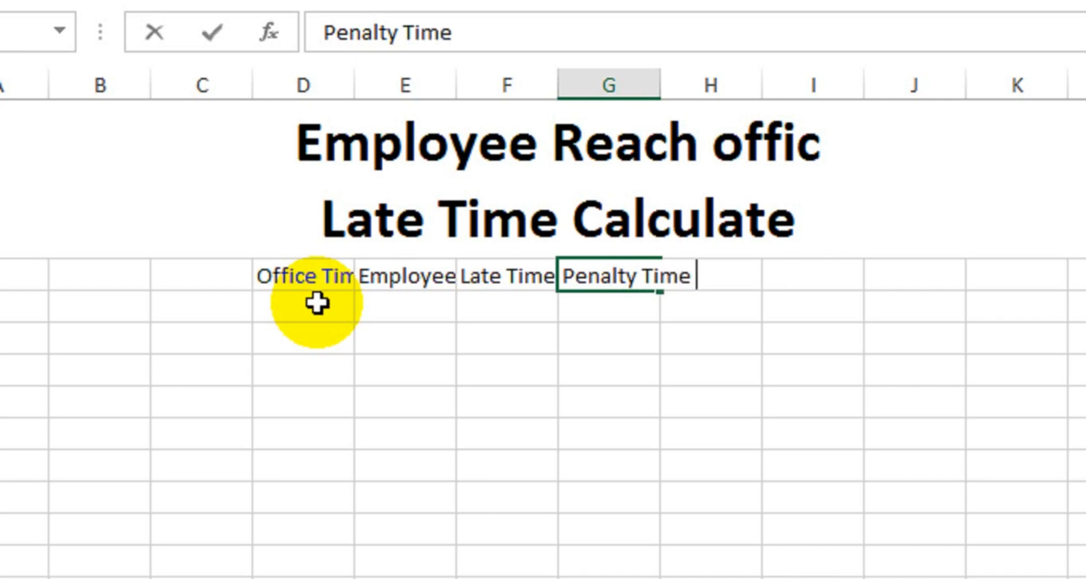
pyautogui.write(' Amount')
pyautogui.click(317, 302)
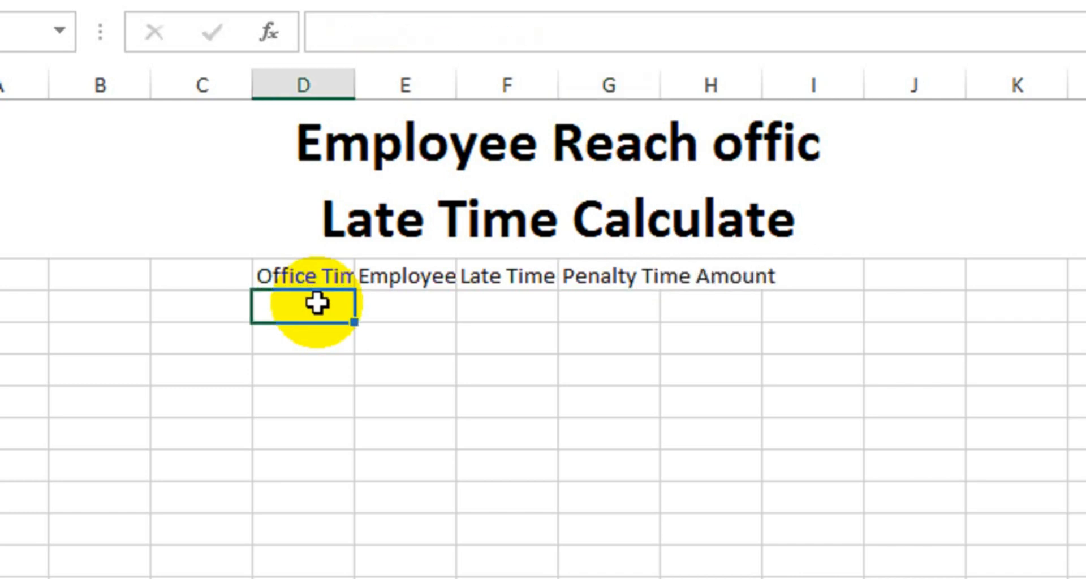
# - Auto-fit the widths of columns D through G to their headings
pyautogui.doubleClick(355, 79)
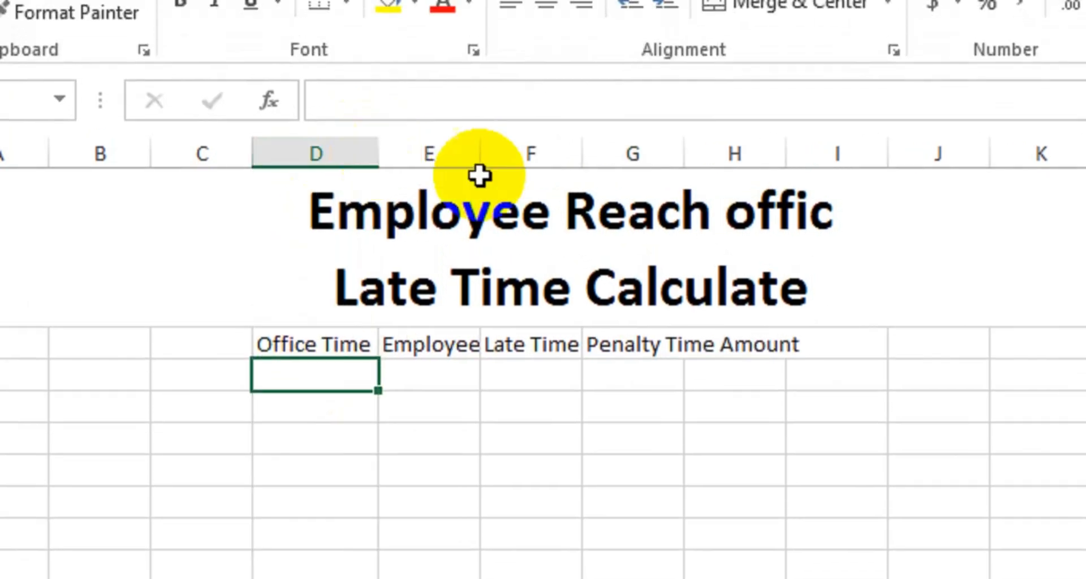
pyautogui.doubleClick(481, 151)
pyautogui.doubleClick(671, 161)
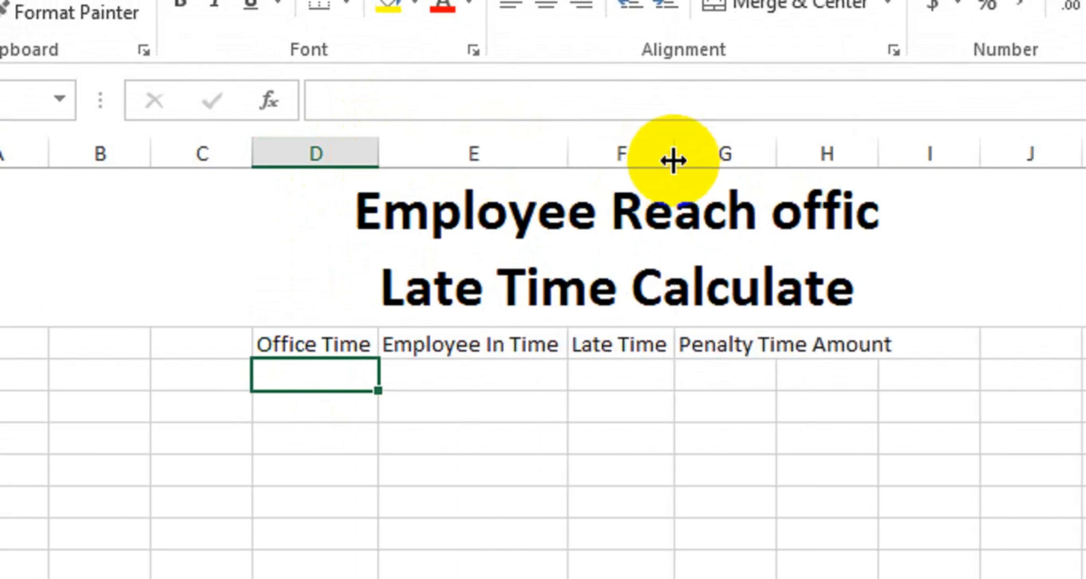
pyautogui.doubleClick(773, 153)
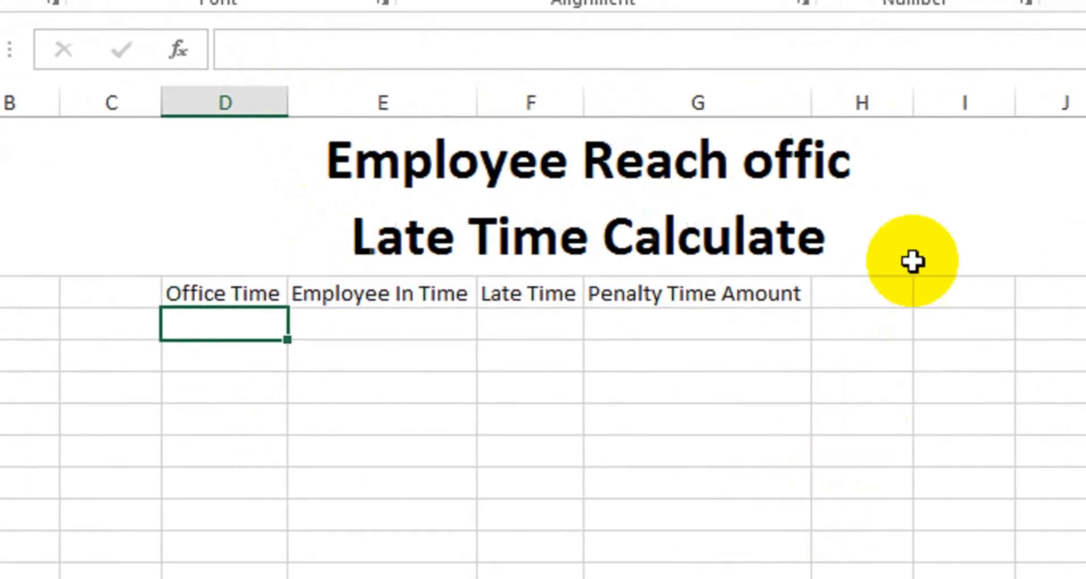
# - Correct the first line of the merged title to read Employee Reach office
pyautogui.click(970, 208)
pyautogui.write('e')
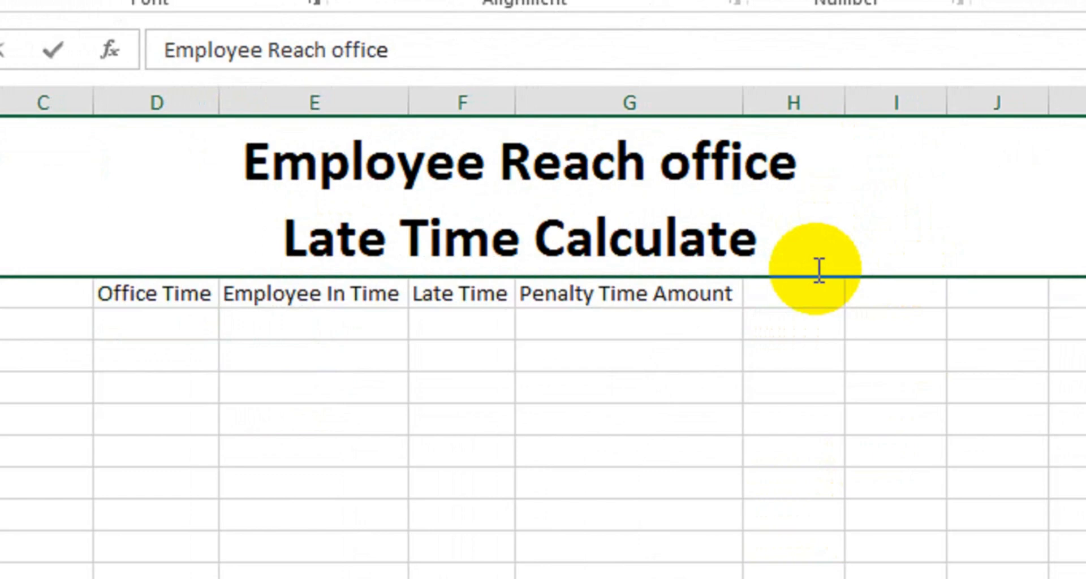
pyautogui.press('Return')
pyautogui.click(427, 366)
# - Make the four column headings from Office Time to Penalty Time Amount bold
pyautogui.moveTo(181, 294); pyautogui.dragTo(627, 288)
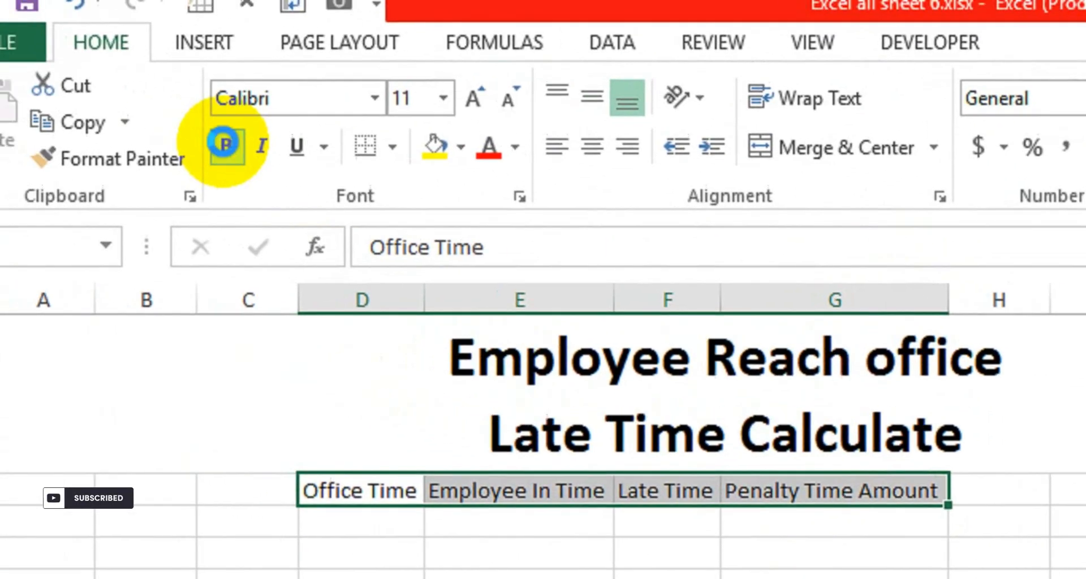
pyautogui.click(112, 118)
pyautogui.click(482, 444)
# - Enter 9:00 as the first Office Time value in D7
pyautogui.click(396, 387)
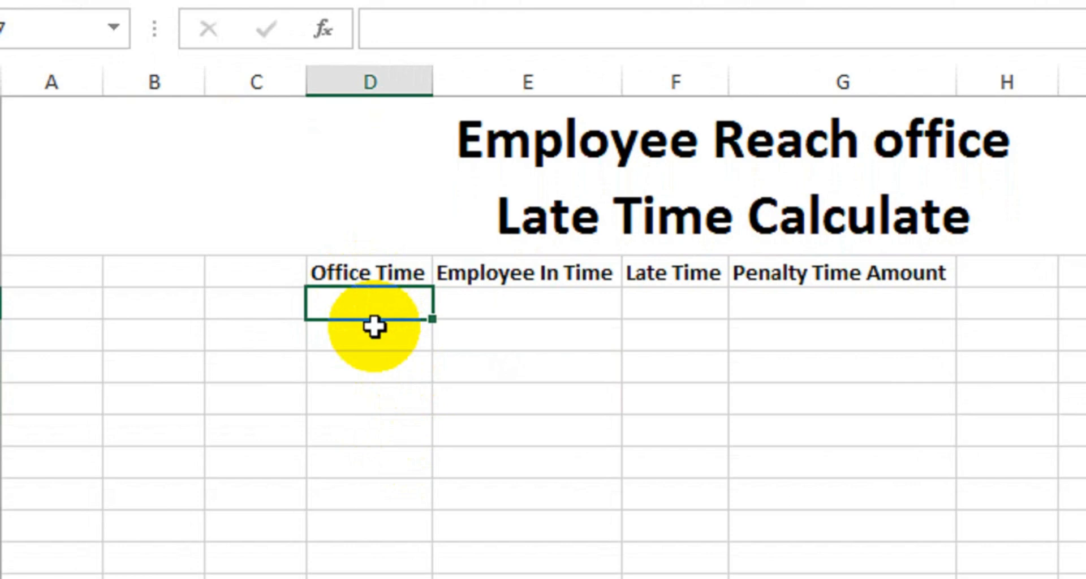
pyautogui.write('9:0')
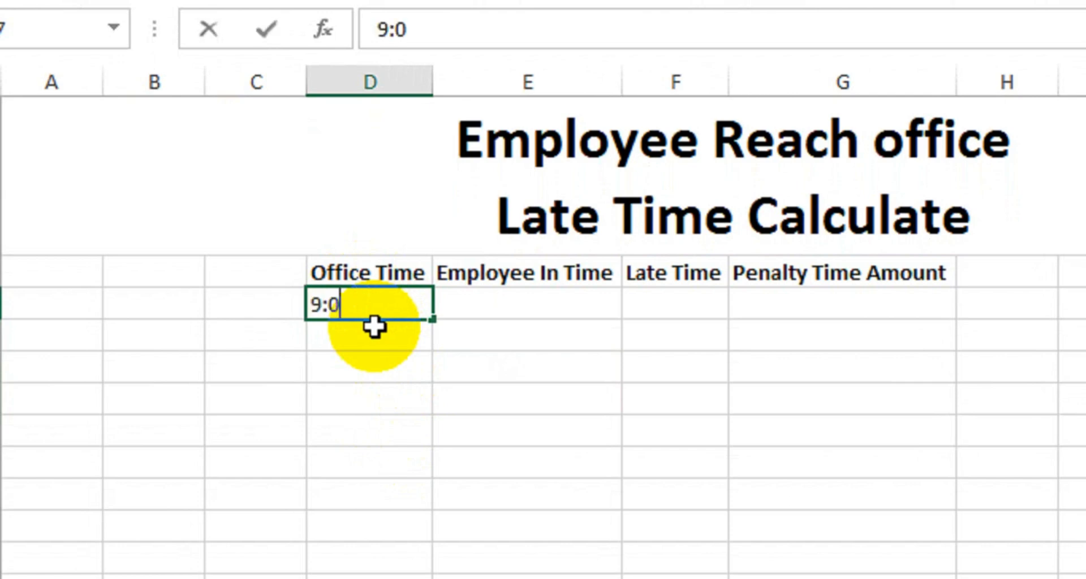
pyautogui.write('0')
pyautogui.press('Return')
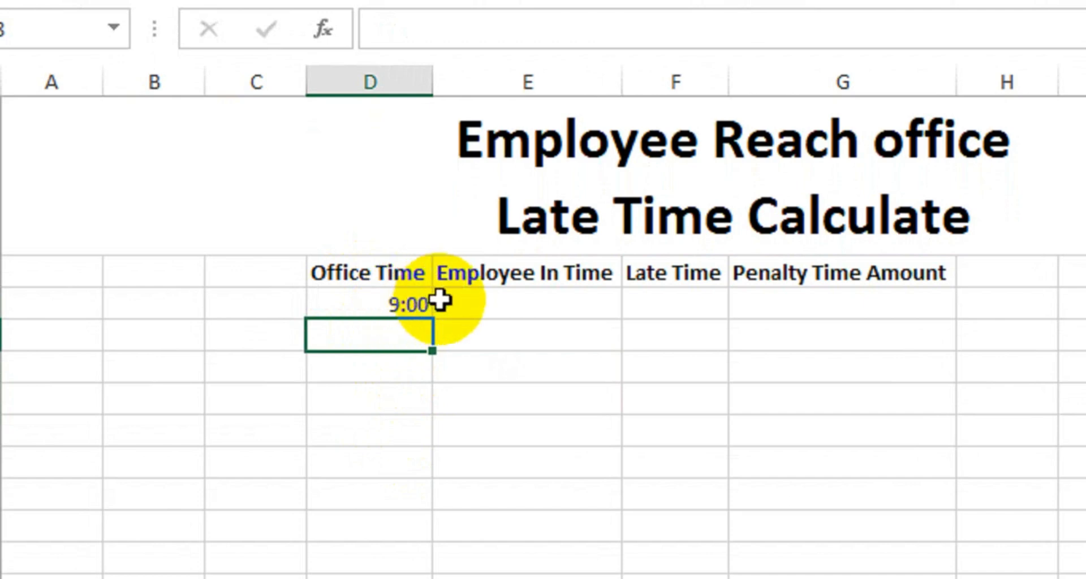
# - Copy the 9:00 office time from D7 down through D13
pyautogui.click(374, 309)
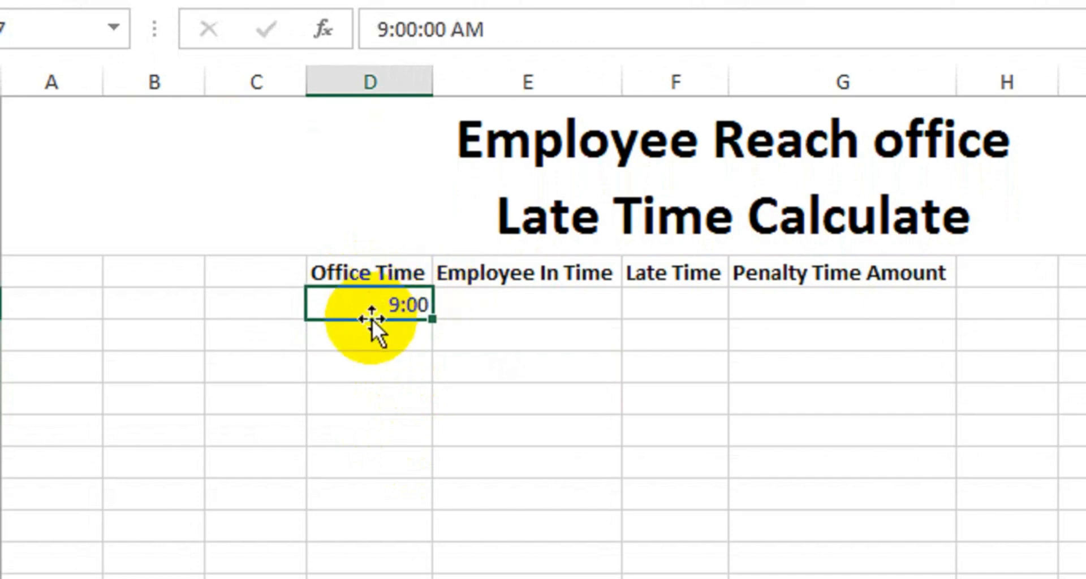
pyautogui.hotkey('ctrl', 'c')
pyautogui.moveTo(364, 305); pyautogui.dragTo(359, 483)
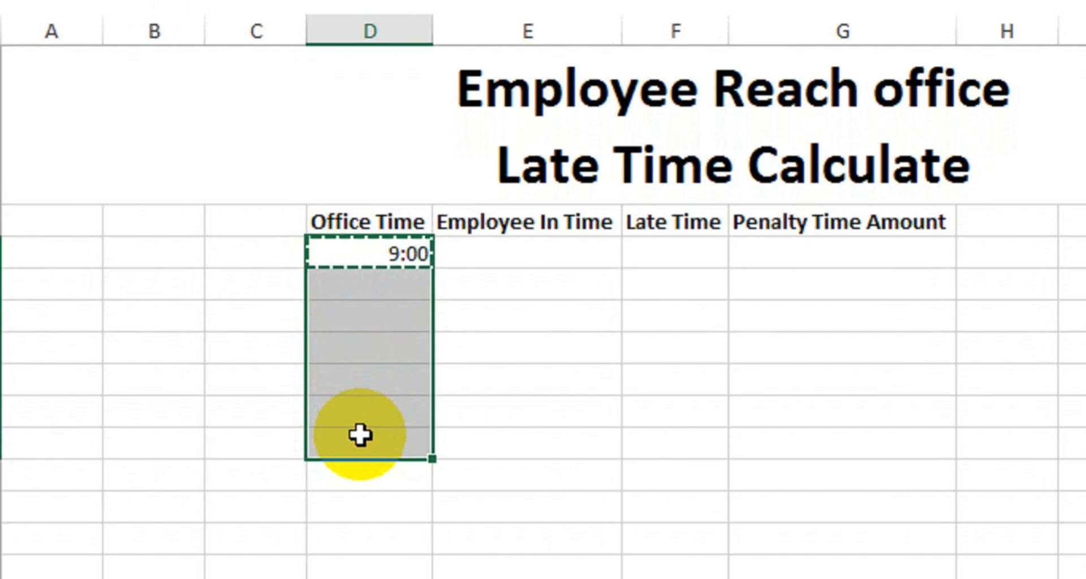
pyautogui.hotkey('ctrl', 'v')
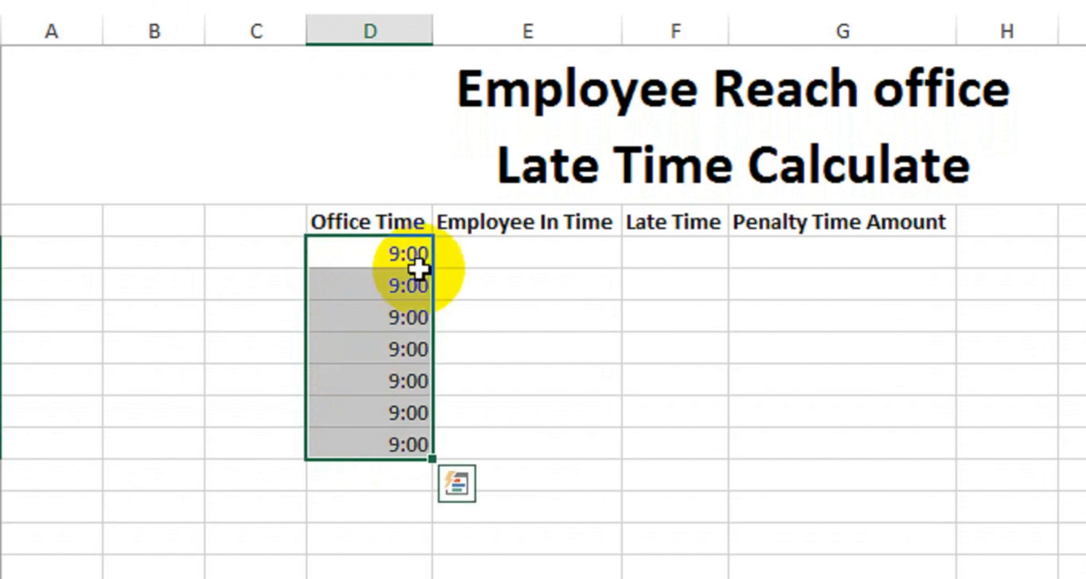
# - Fill the first three Employee In Time cells, E7 to E9, with 9:12, 9:05 and 8:55
pyautogui.click(438, 270)
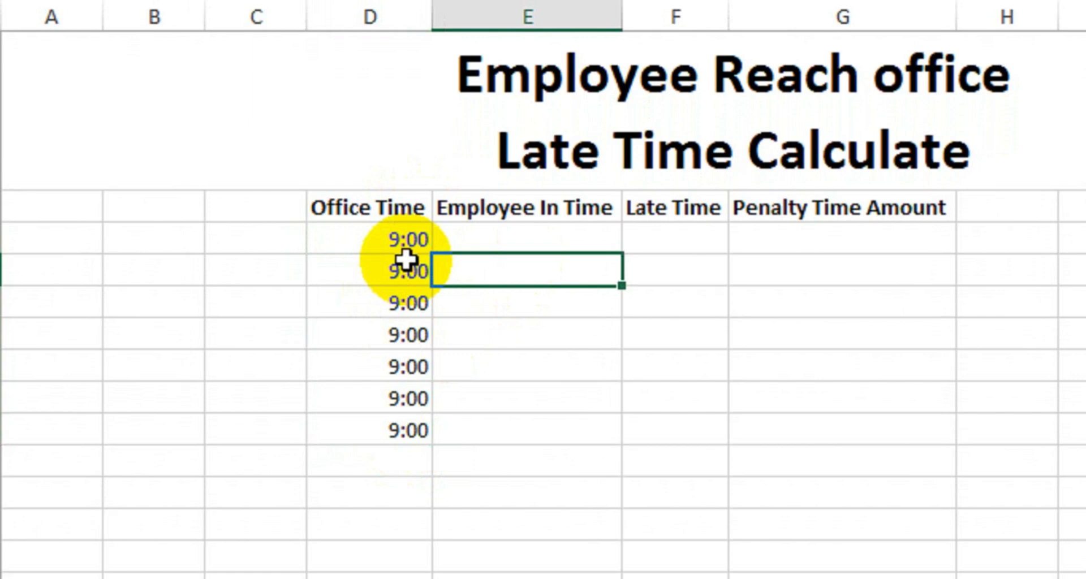
pyautogui.click(512, 237)
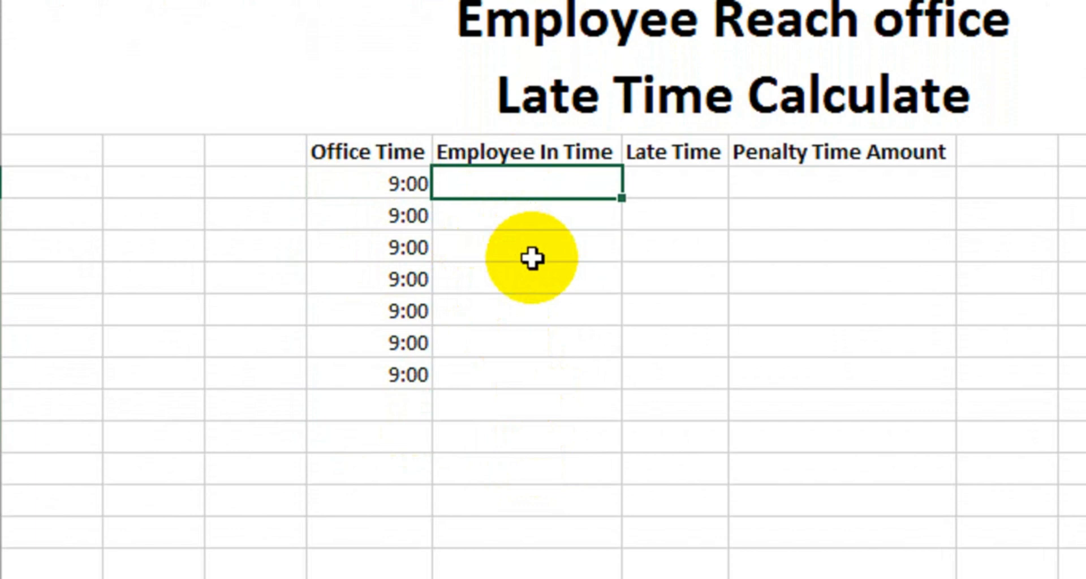
pyautogui.write('9:12')
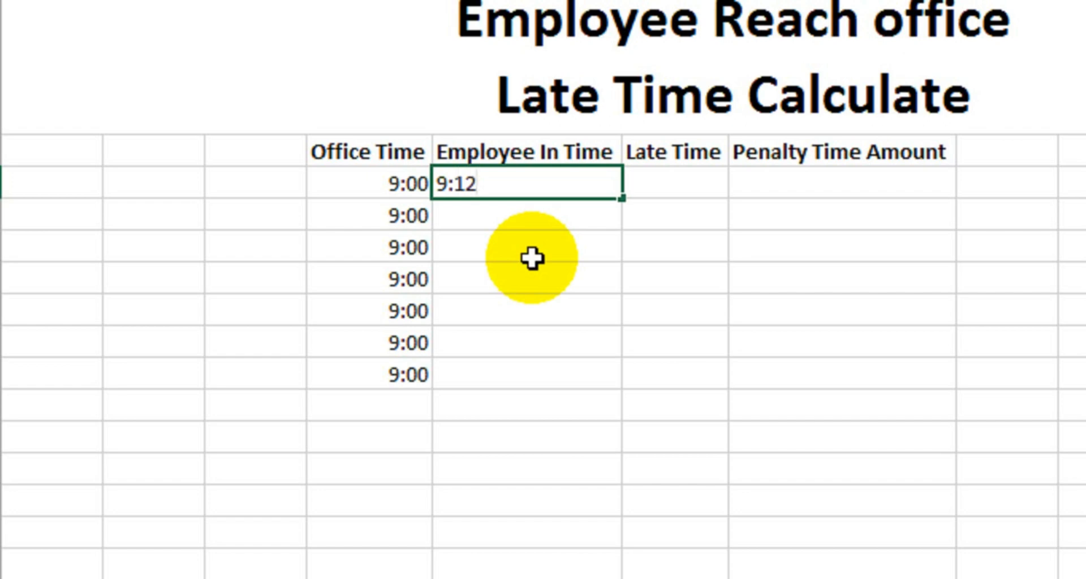
pyautogui.press('Return')
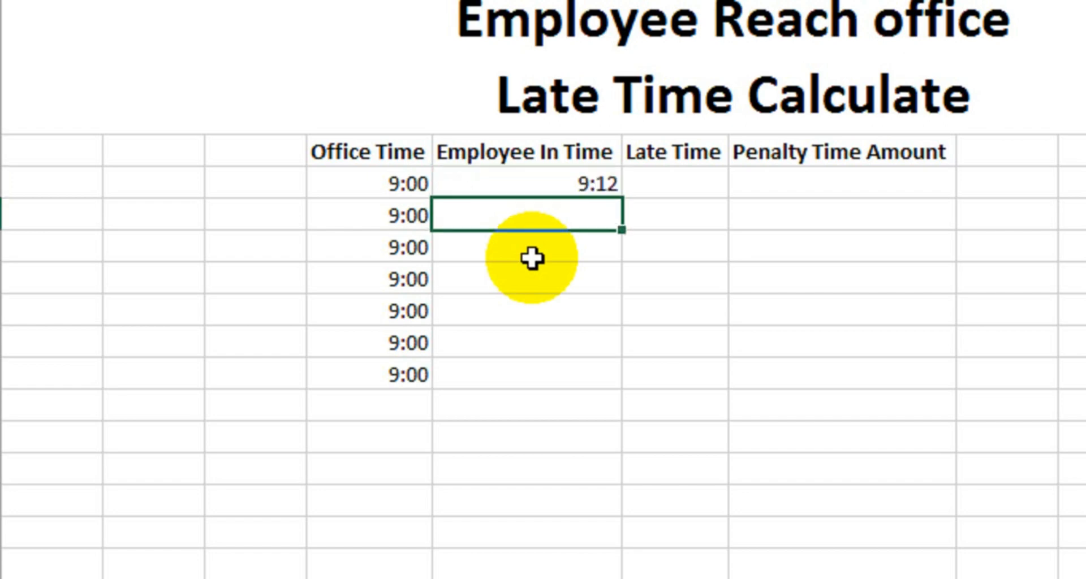
pyautogui.write('9:50')
pyautogui.press('Return')
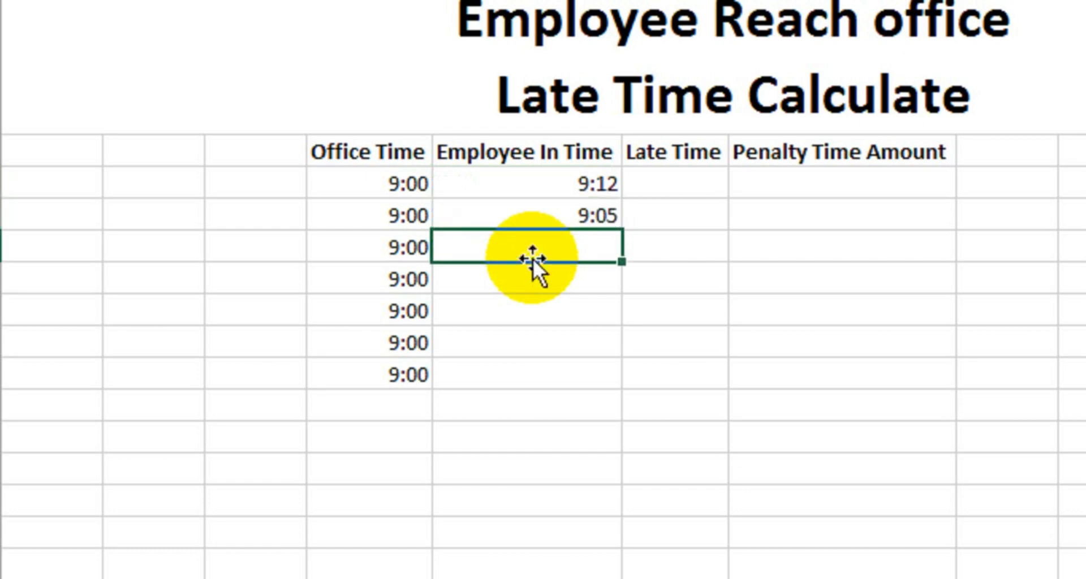
pyautogui.write('8:55')
pyautogui.press('Return')
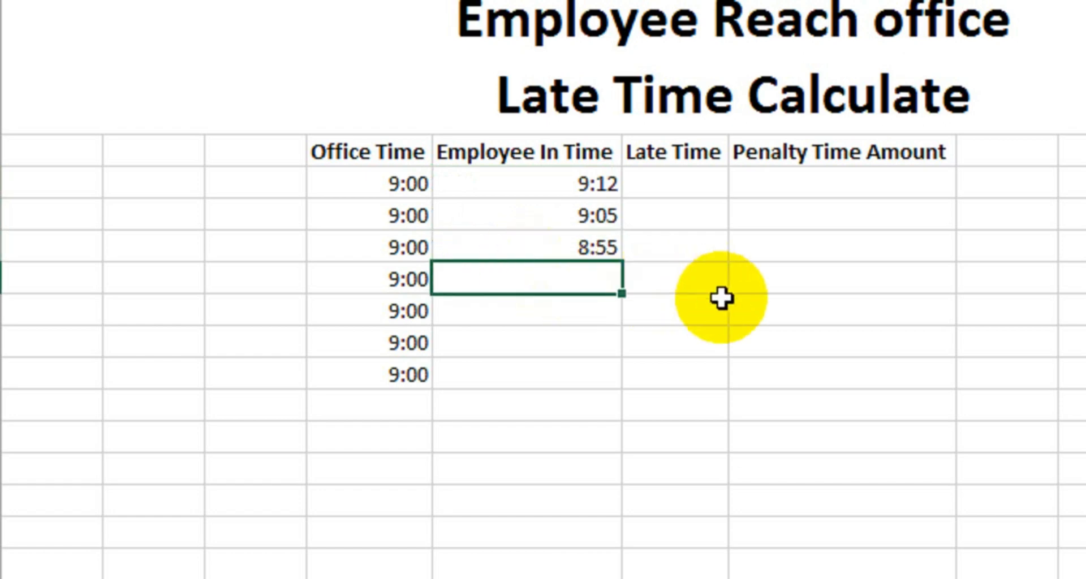
# - Fill the remaining Employee In Time cells, E10 to E13, with 9:01, 8:50, 8:45 and 9:07
pyautogui.write('9:01')
pyautogui.press('Return')
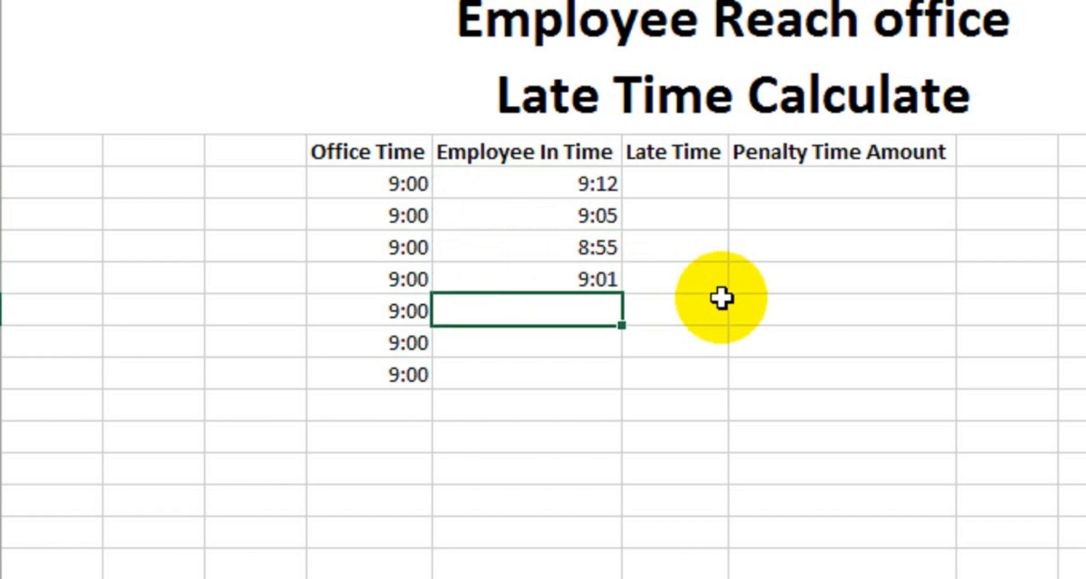
pyautogui.write('8:50')
pyautogui.press('Return')
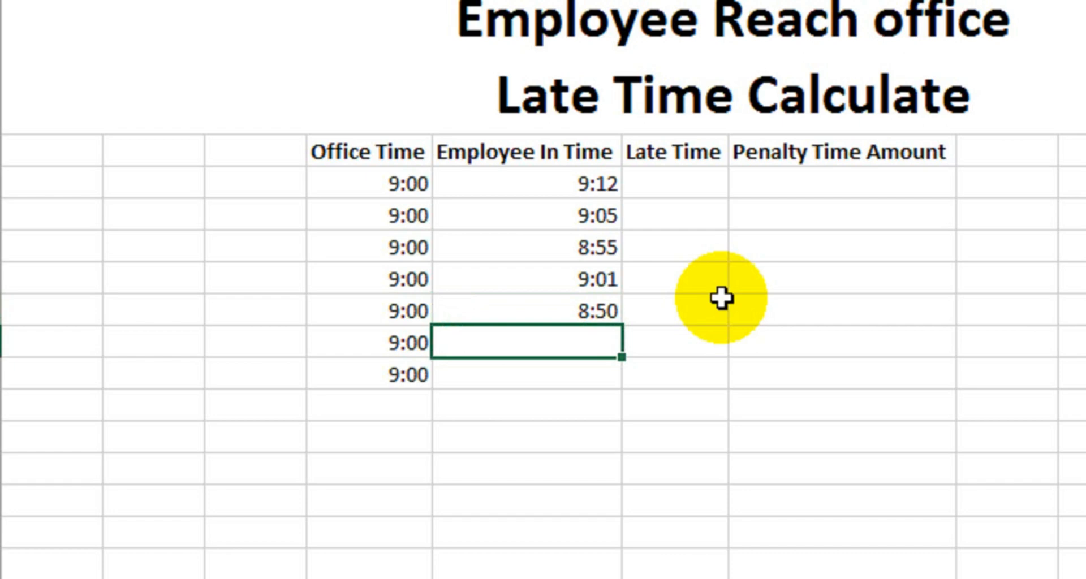
pyautogui.write('8:45')
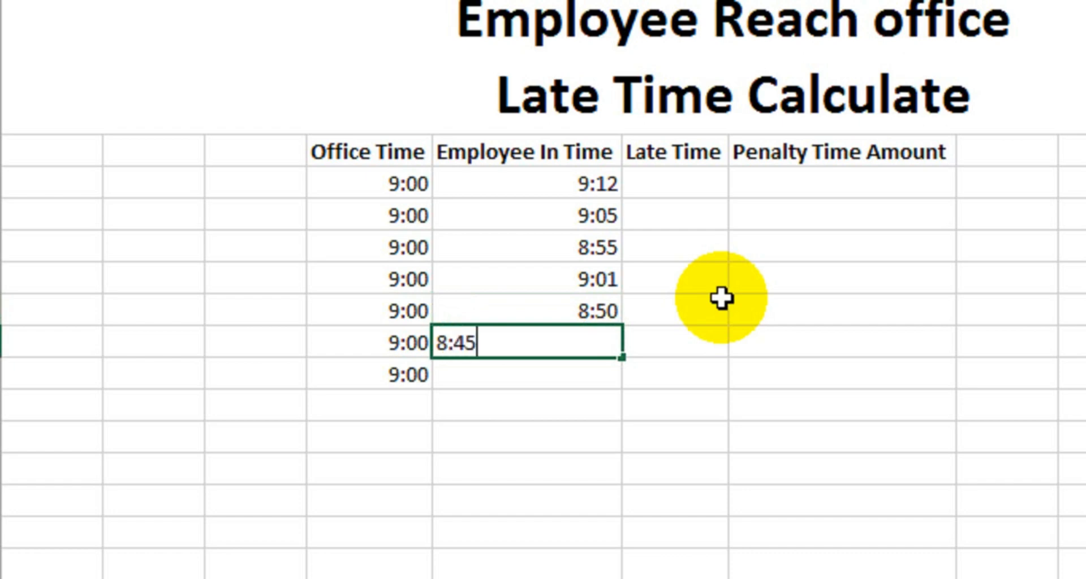
pyautogui.press('Return')
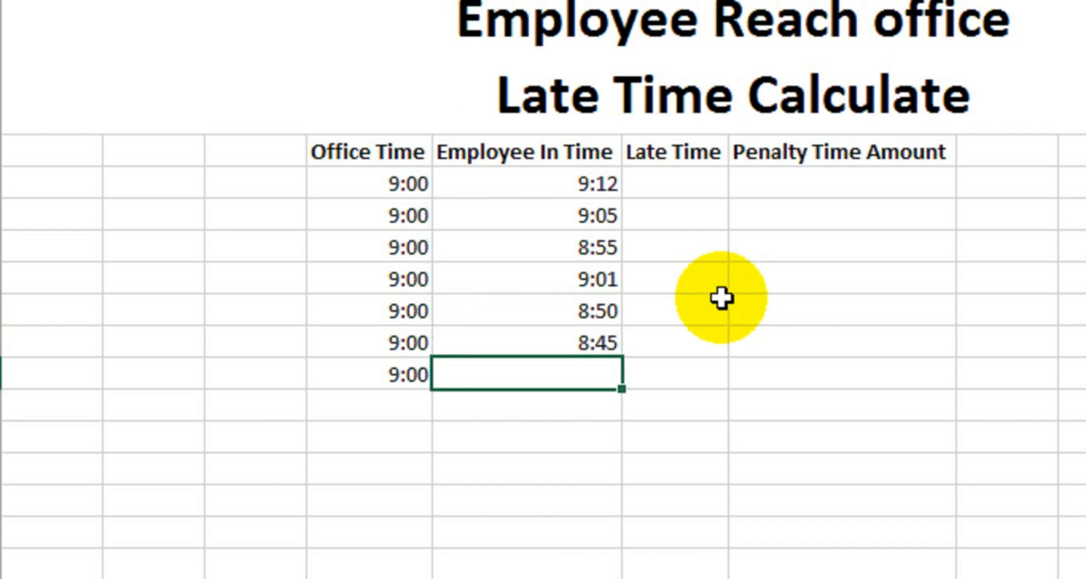
pyautogui.write('9:07')
pyautogui.hotkey('ctrl', 'Return')
pyautogui.press('Down')
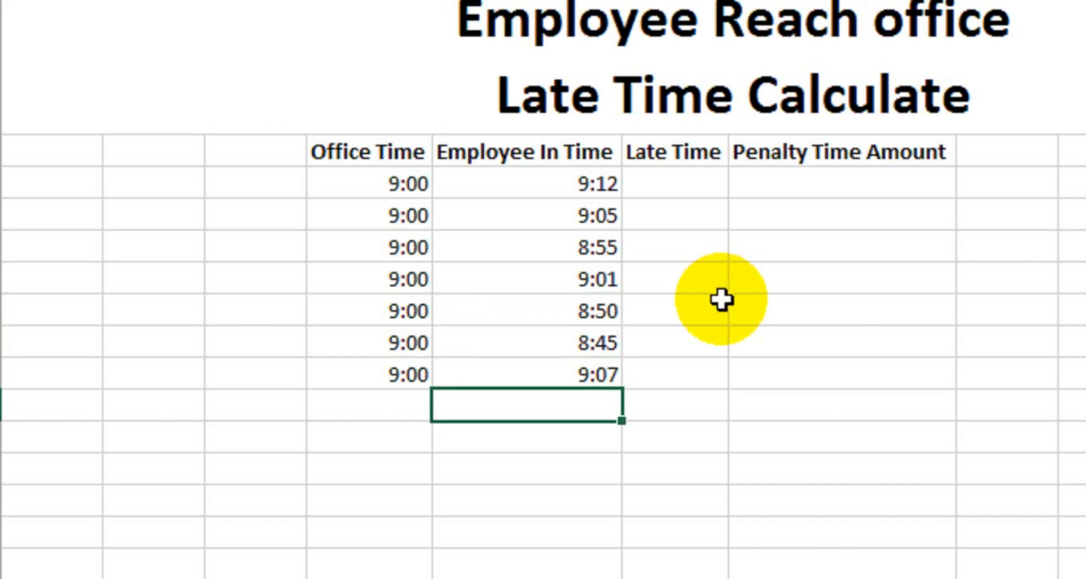
# - Add an eighth entry to the table with employee in time 8:59 in E14 and office time 9:00 in D14
pyautogui.write('8')
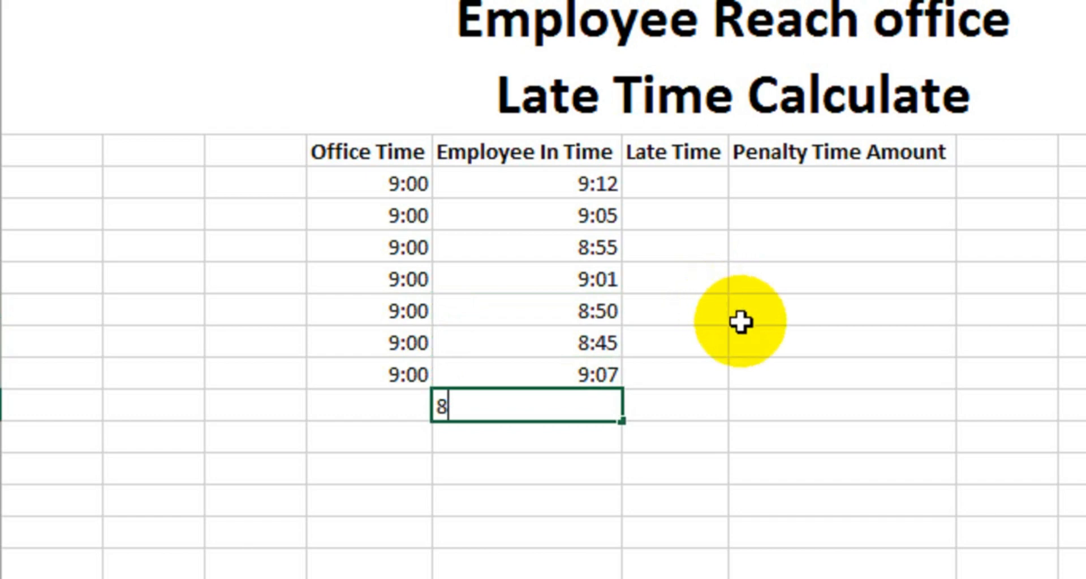
pyautogui.write(':59')
pyautogui.press('Return')
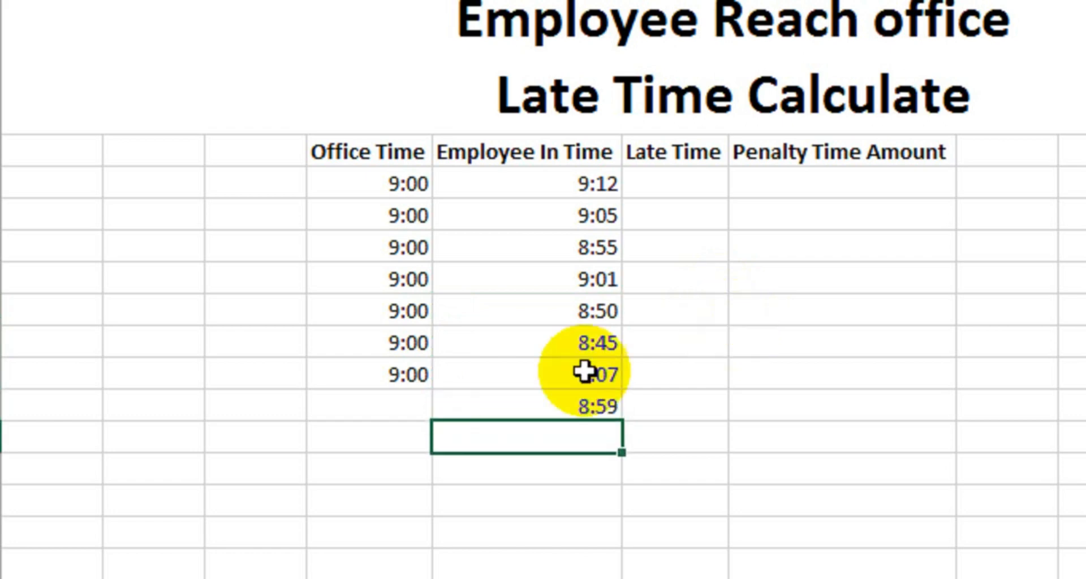
pyautogui.click(407, 402)
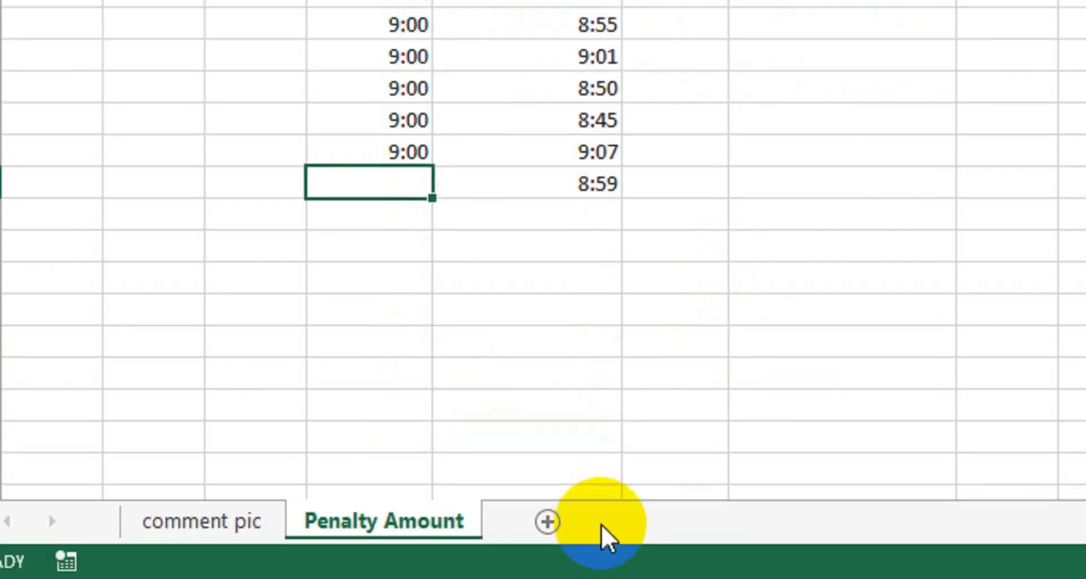
pyautogui.write('9:00')
pyautogui.hotkey('ctrl', 'Return')
pyautogui.press('Return')
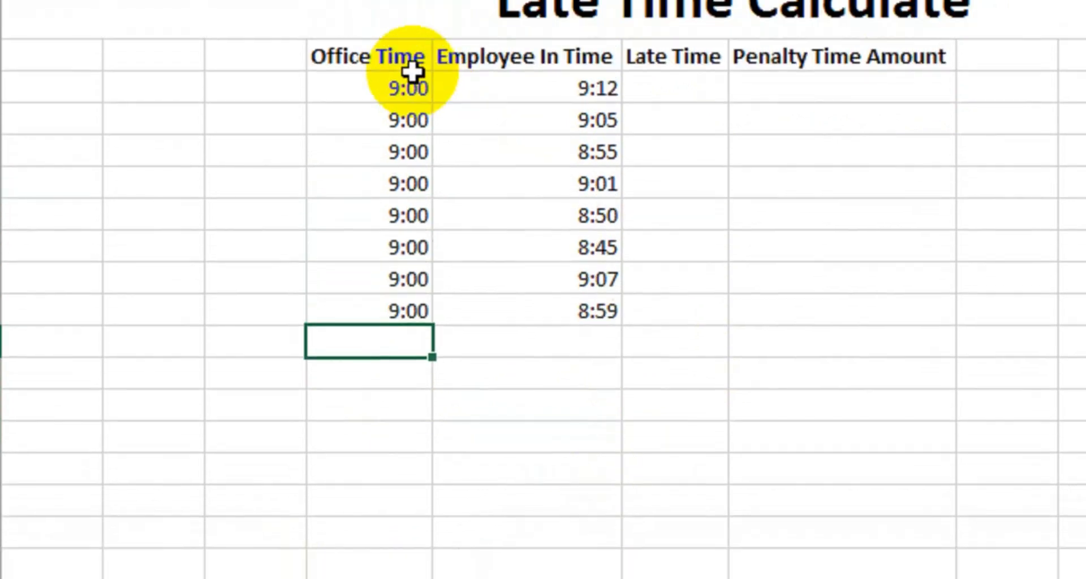
# - Apply All Borders to the whole table, from the Office Time header in D6 through G14
pyautogui.click(408, 67)
pyautogui.moveTo(481, 131); pyautogui.dragTo(892, 371)
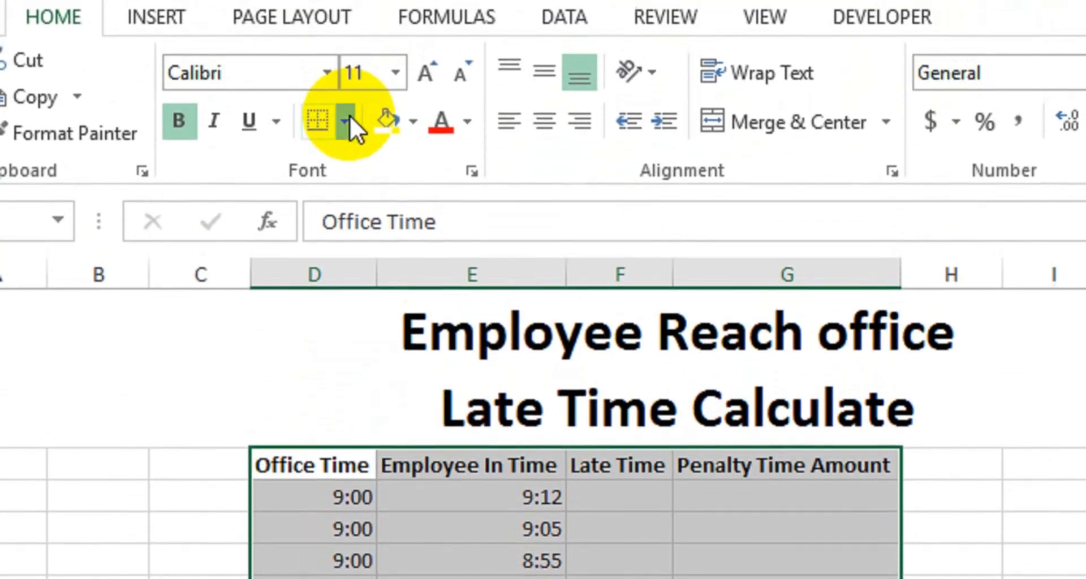
pyautogui.click(345, 41)
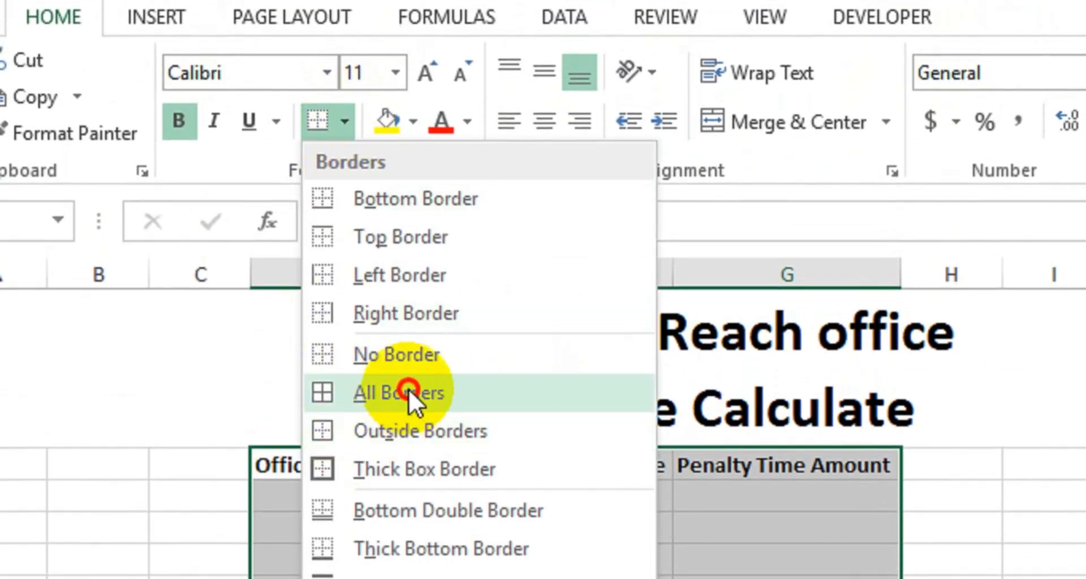
pyautogui.click(414, 317)
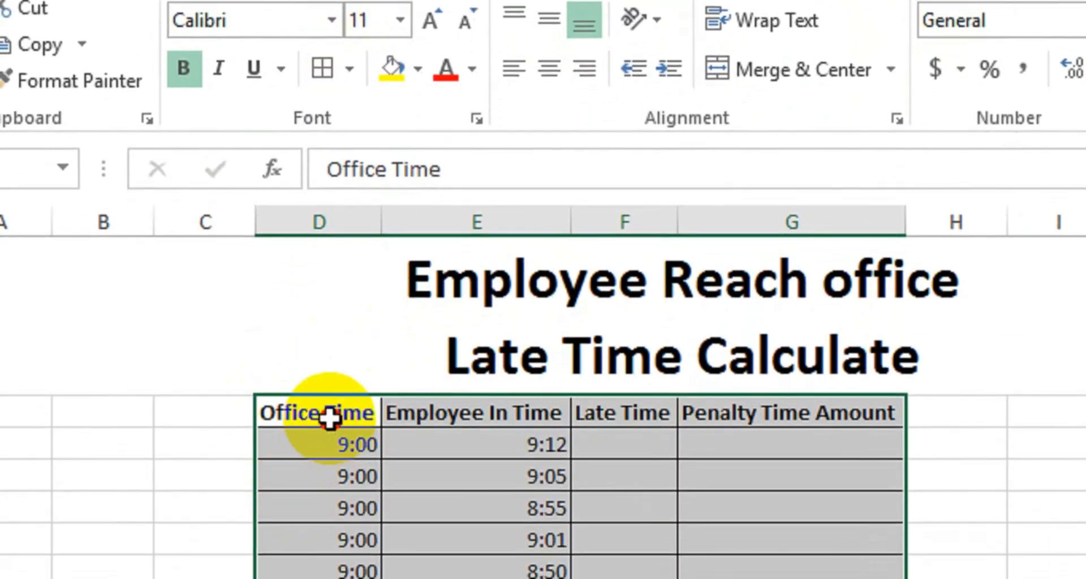
# - Fill the header cells D6 to G6 with the standard light green color
pyautogui.moveTo(323, 451); pyautogui.dragTo(735, 451)
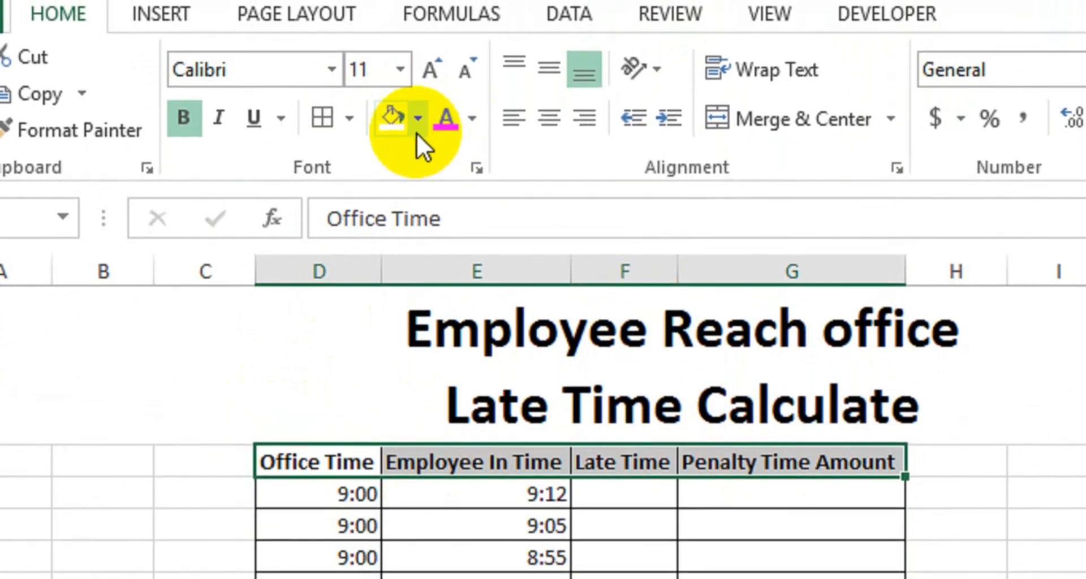
pyautogui.click(418, 68)
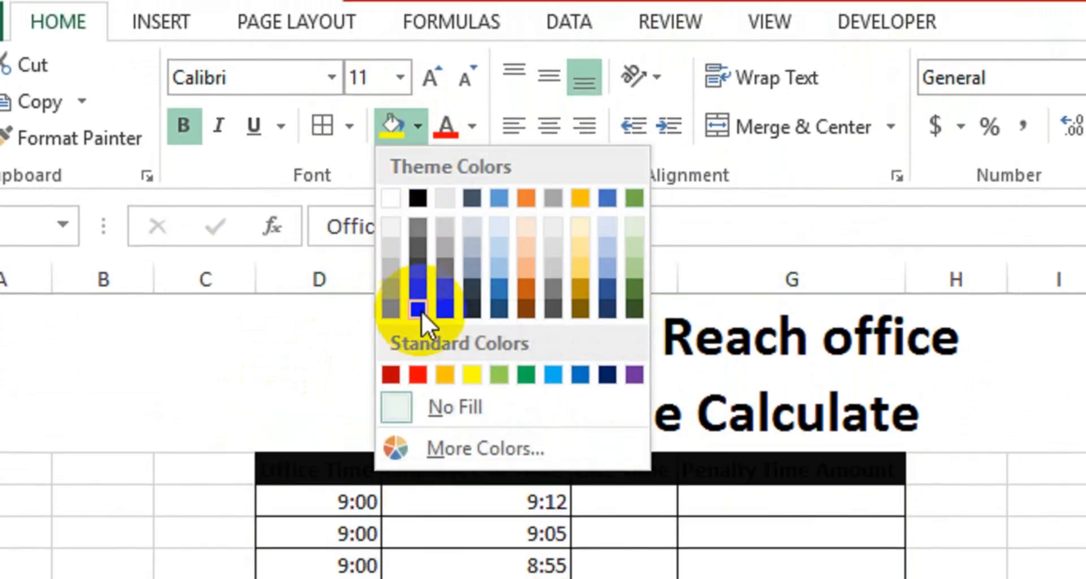
pyautogui.click(493, 371)
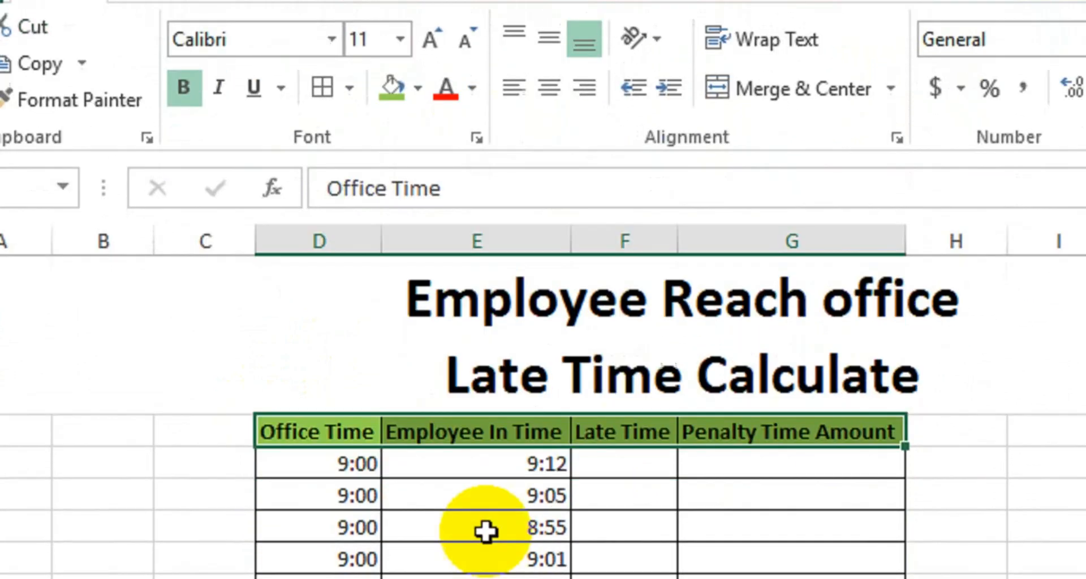
pyautogui.click(532, 418)
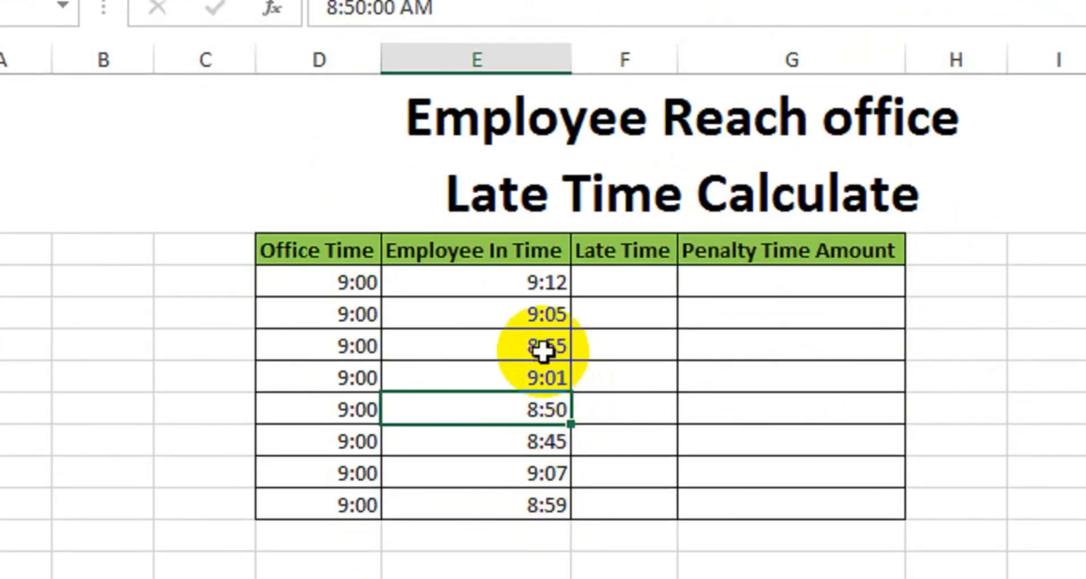
# - Calculate the Late Time in F7 with =E7-D7 and copy the formula down through F14
pyautogui.click(599, 280)
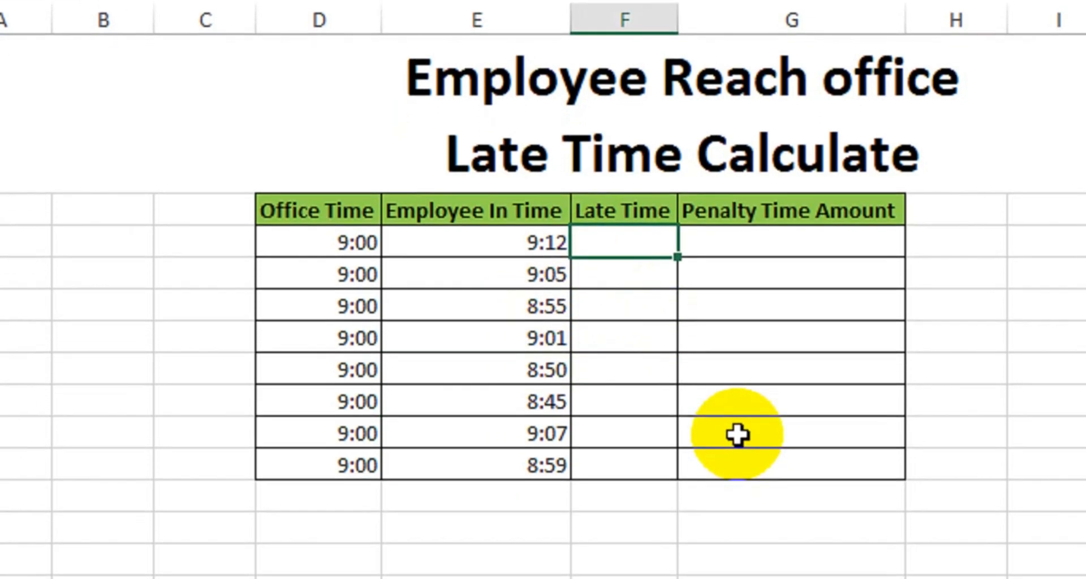
pyautogui.write('=')
pyautogui.click(535, 243)
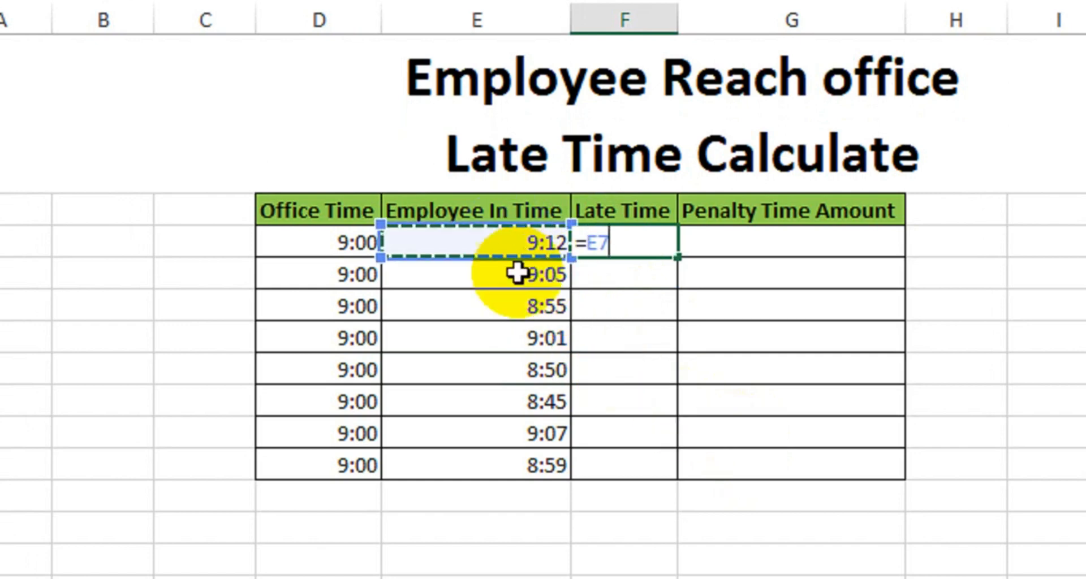
pyautogui.write('-')
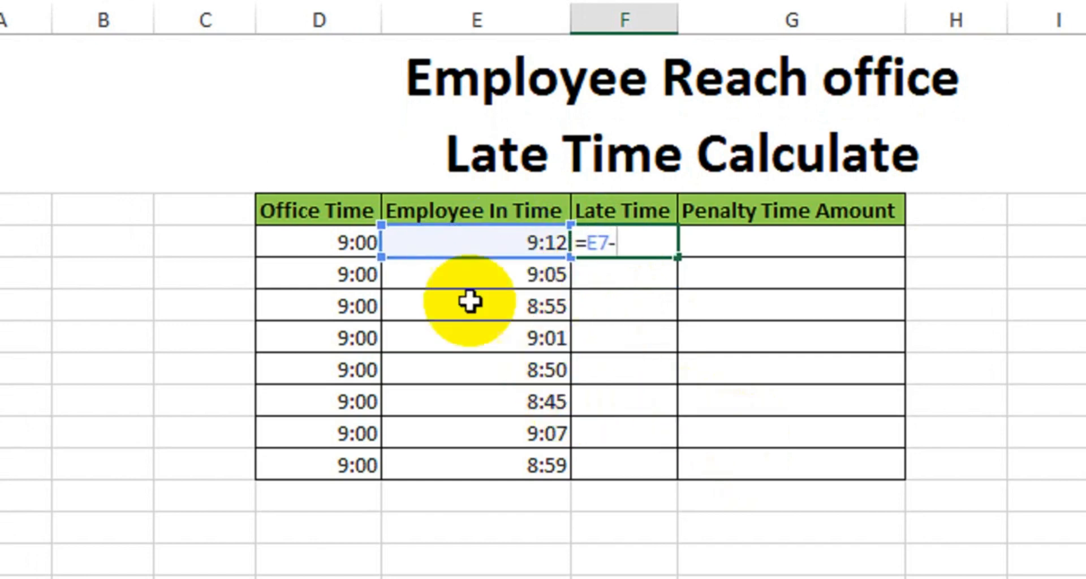
pyautogui.click(348, 243)
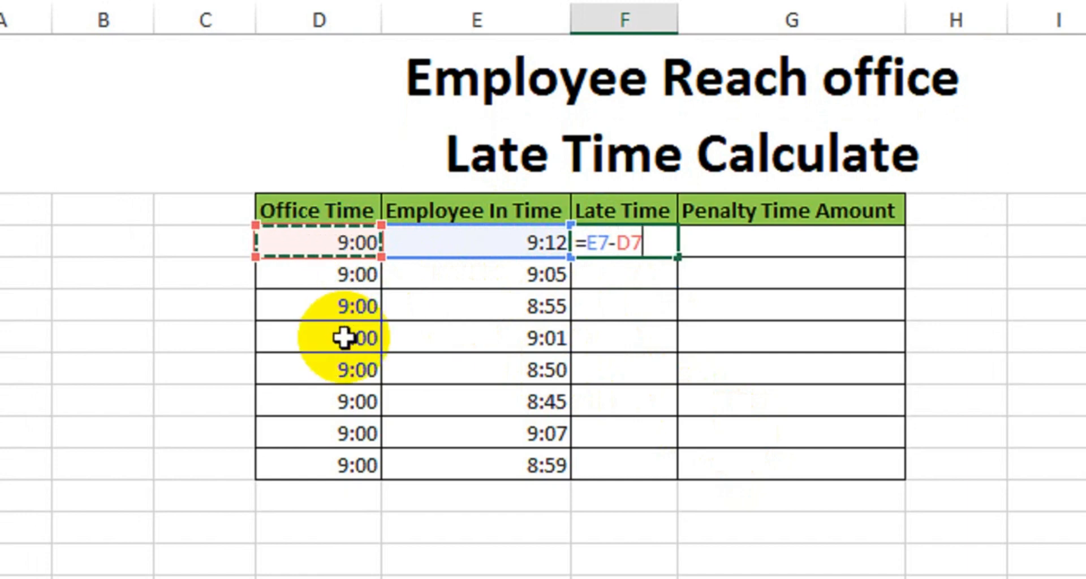
pyautogui.press('Return')
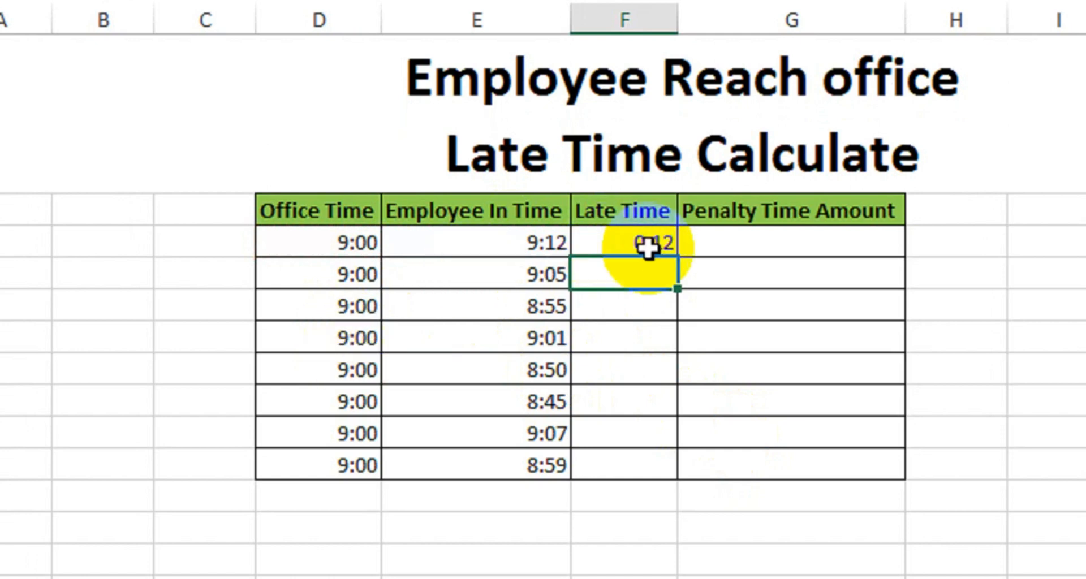
pyautogui.moveTo(677, 263); pyautogui.dragTo(651, 466)
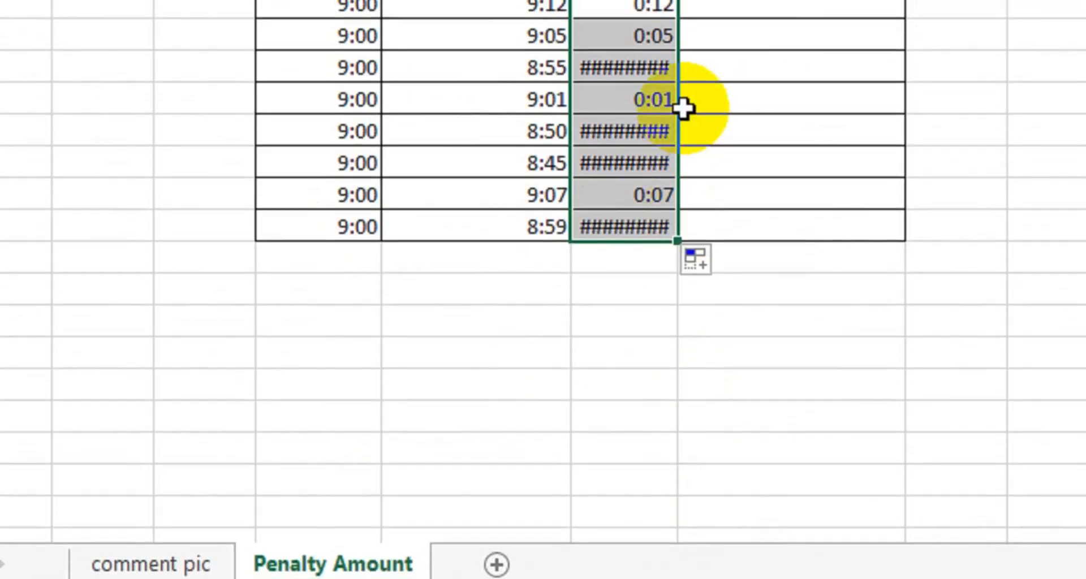
# - Try widening the Late Time column to reveal the cells filled with hash signs, and undo the width change
pyautogui.moveTo(578, 78)
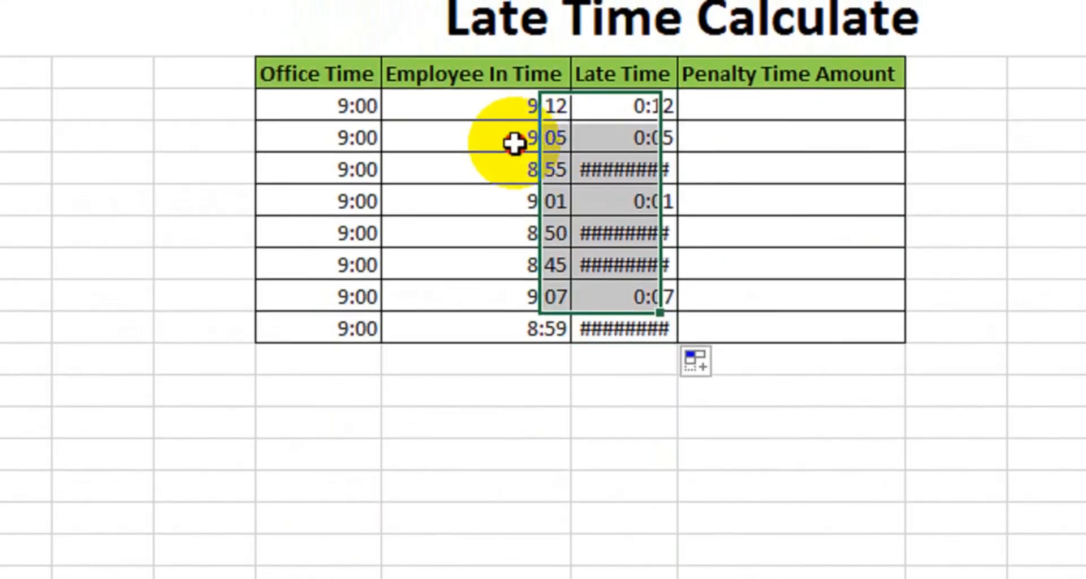
pyautogui.click(514, 109)
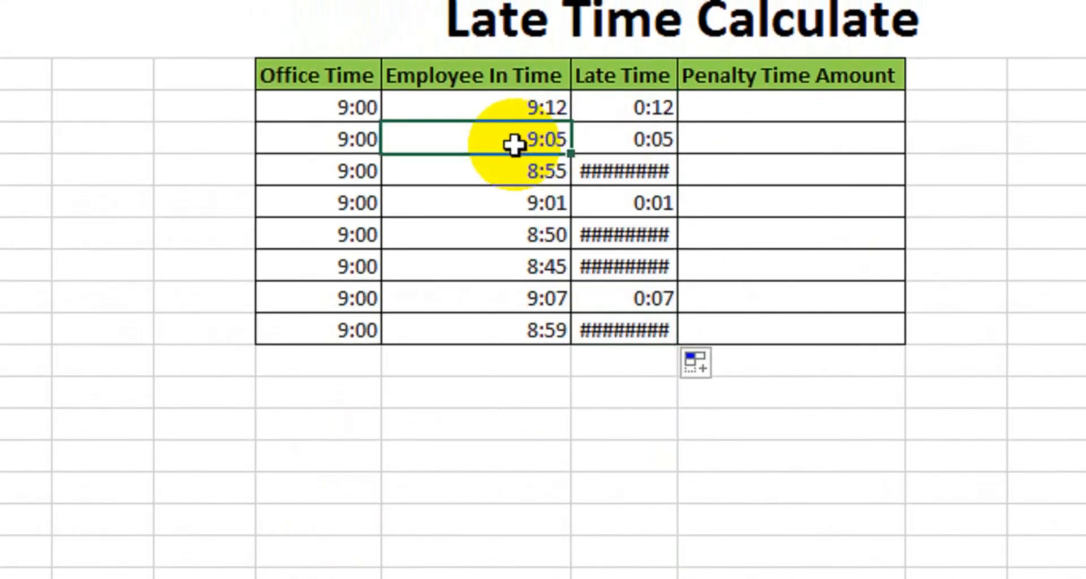
pyautogui.moveTo(618, 170); pyautogui.dragTo(627, 309)
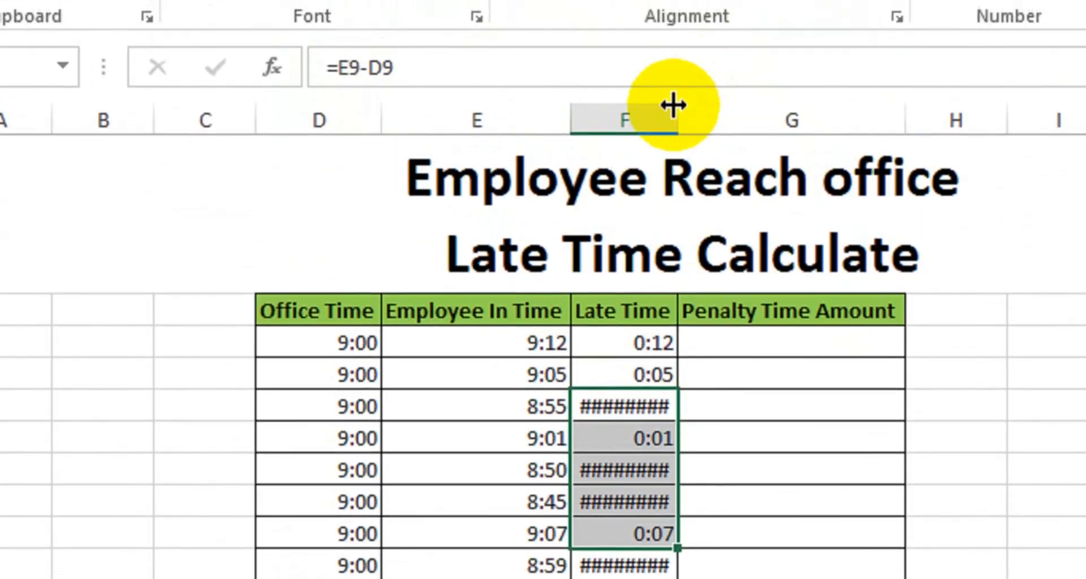
pyautogui.moveTo(674, 103); pyautogui.dragTo(825, 146)
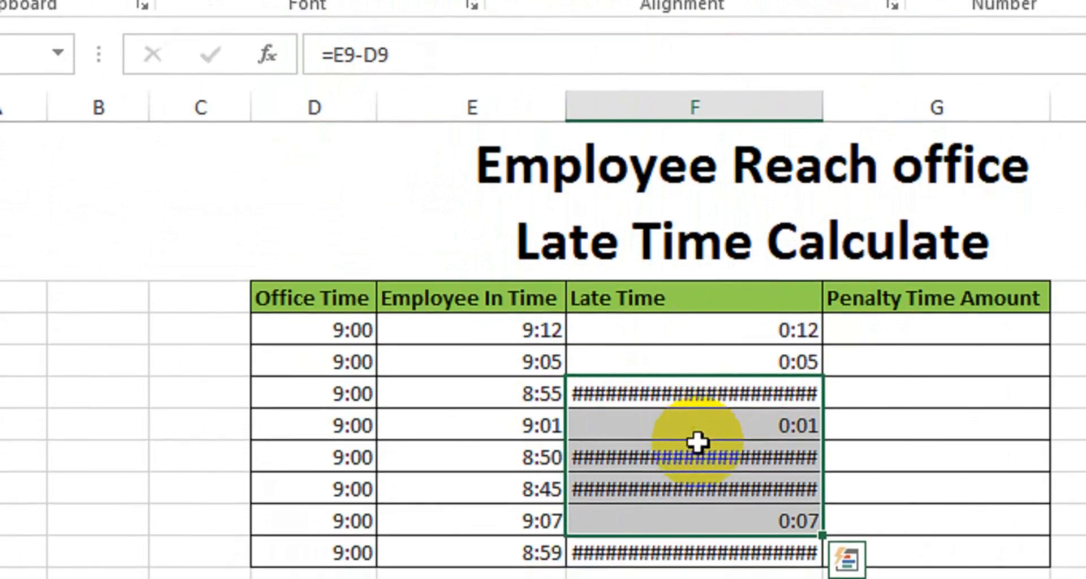
pyautogui.hotkey('ctrl', 'z')
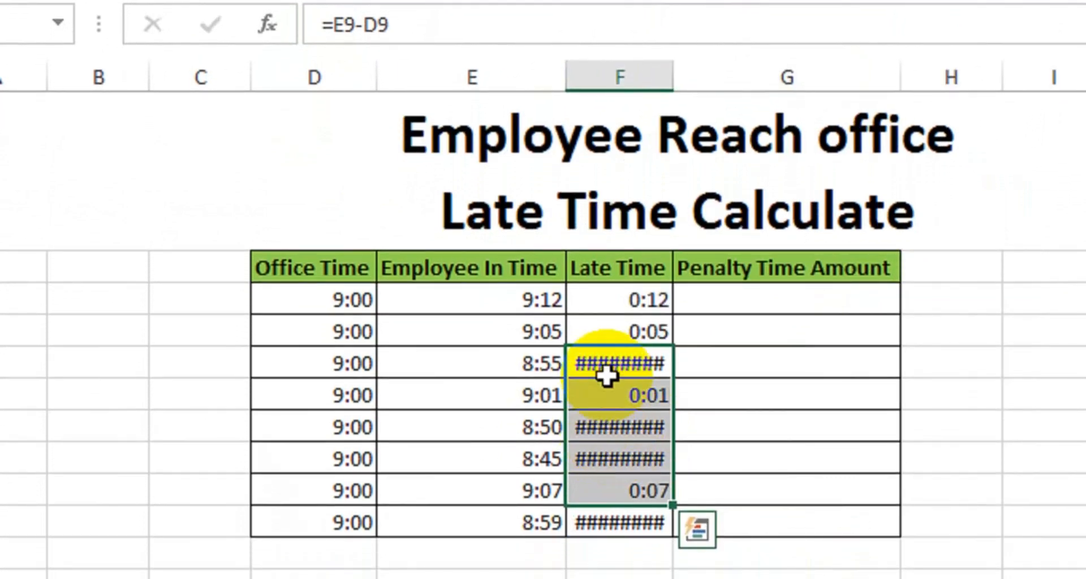
pyautogui.click(594, 407)
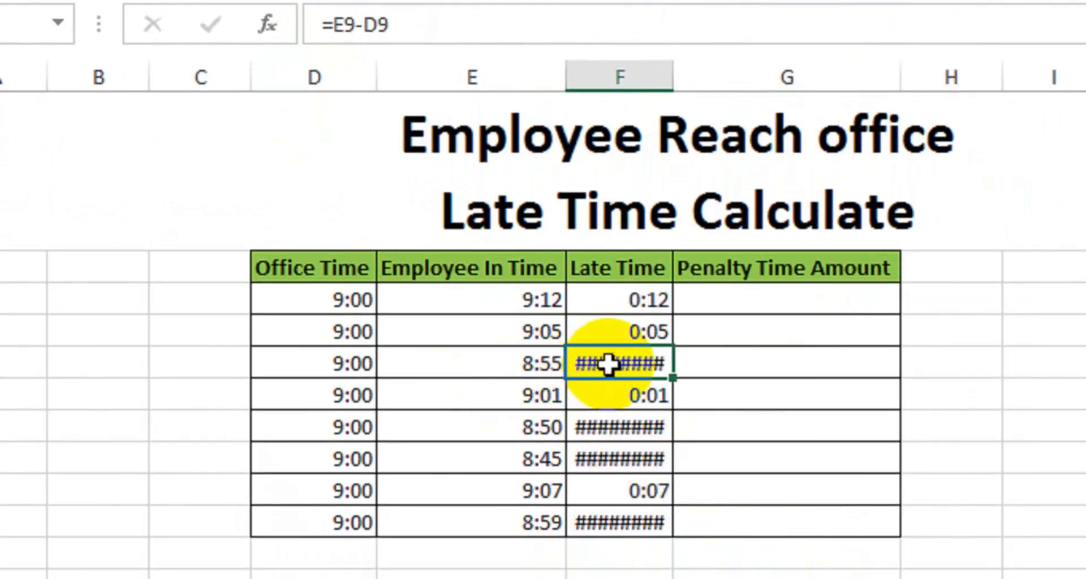
pyautogui.moveTo(608, 365)
pyautogui.moveTo(633, 300); pyautogui.dragTo(651, 514)
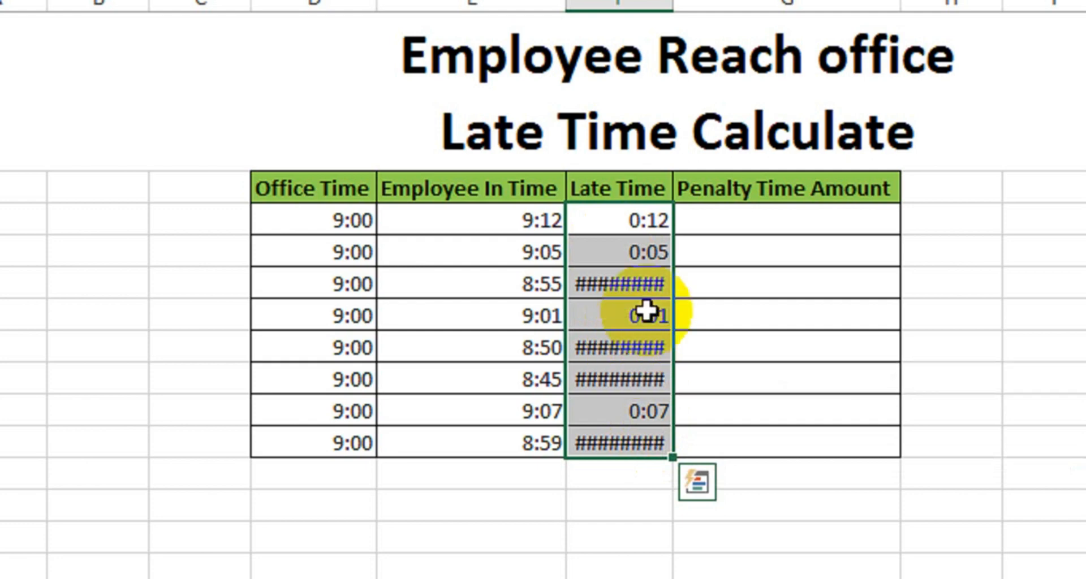
pyautogui.click(650, 216)
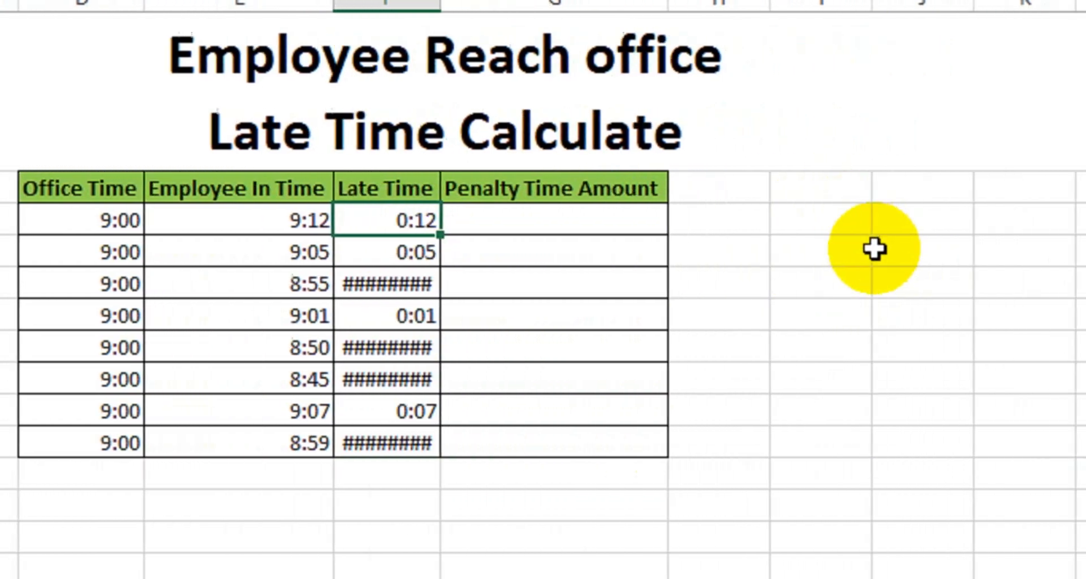
# - Enter the sample numbers 5, 6 and 3 in I8 to I10 beside the table
pyautogui.click(1081, 245)
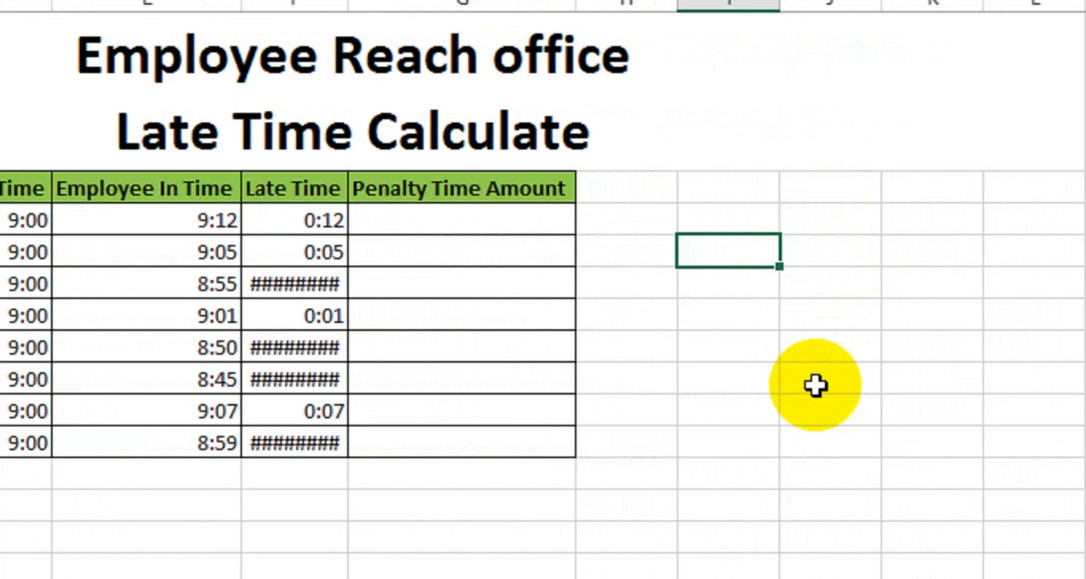
pyautogui.write('5')
pyautogui.press('Return')
pyautogui.write('6')
pyautogui.press('Return')
pyautogui.write('3')
pyautogui.press('Return')
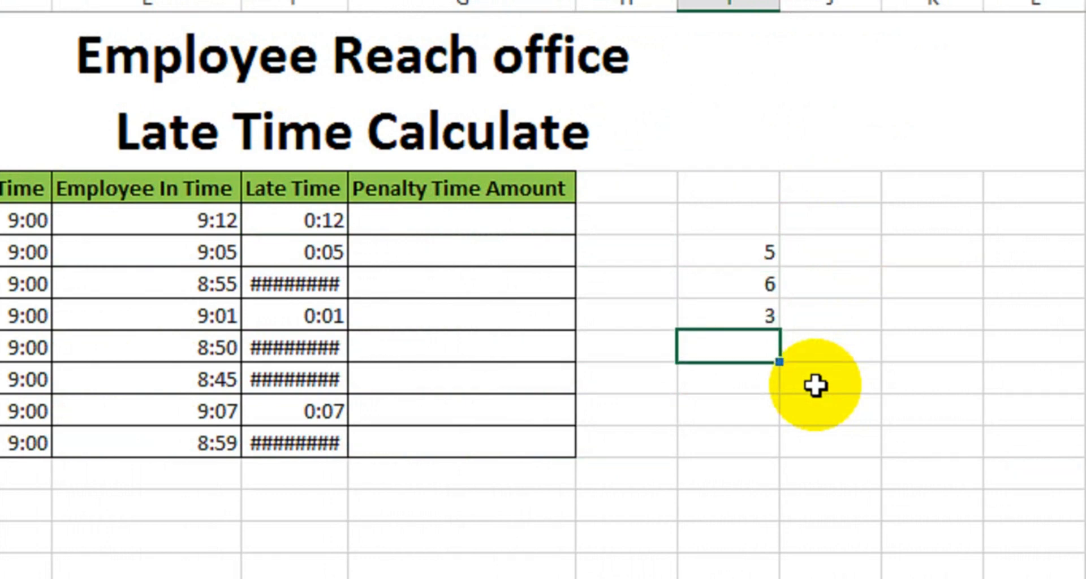
# - Find the largest of the sample numbers with =MAX(I8:I10) in I11
pyautogui.write('=maz')
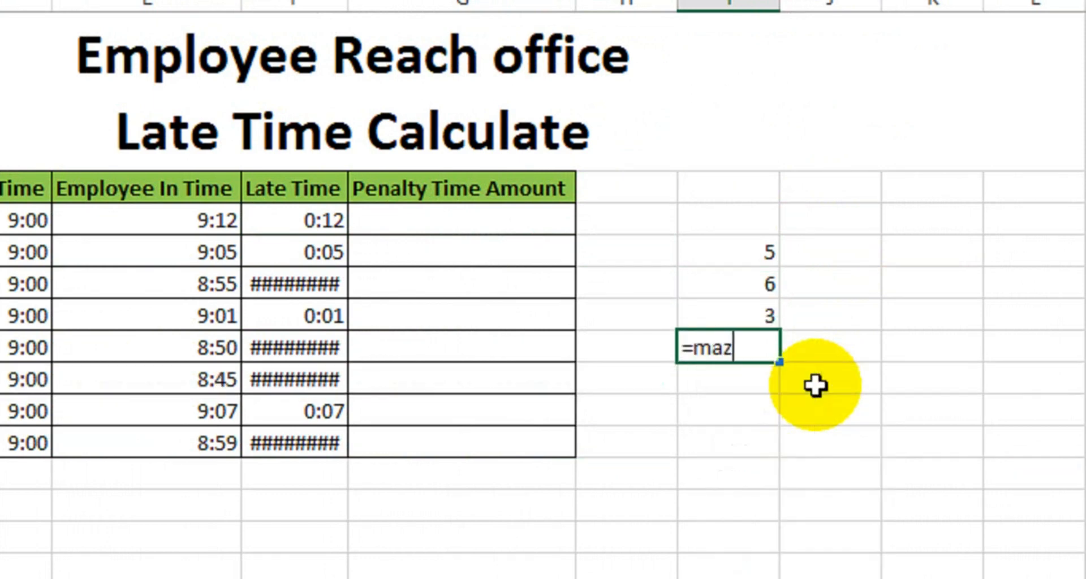
pyautogui.press('BackSpace')
pyautogui.press('Down')
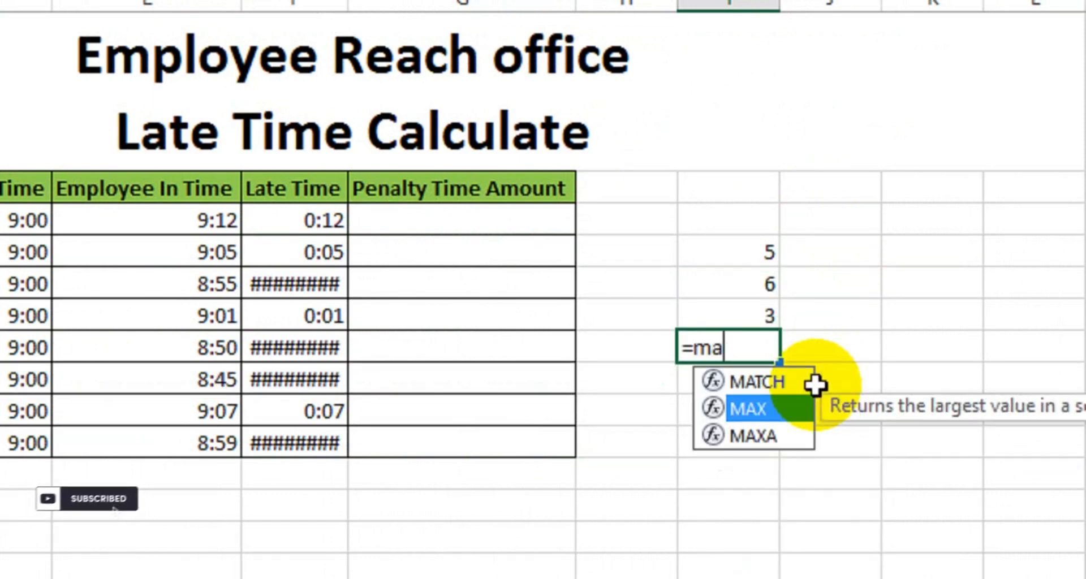
pyautogui.press('Tab')
pyautogui.moveTo(735, 252); pyautogui.dragTo(740, 302)
pyautogui.write(')')
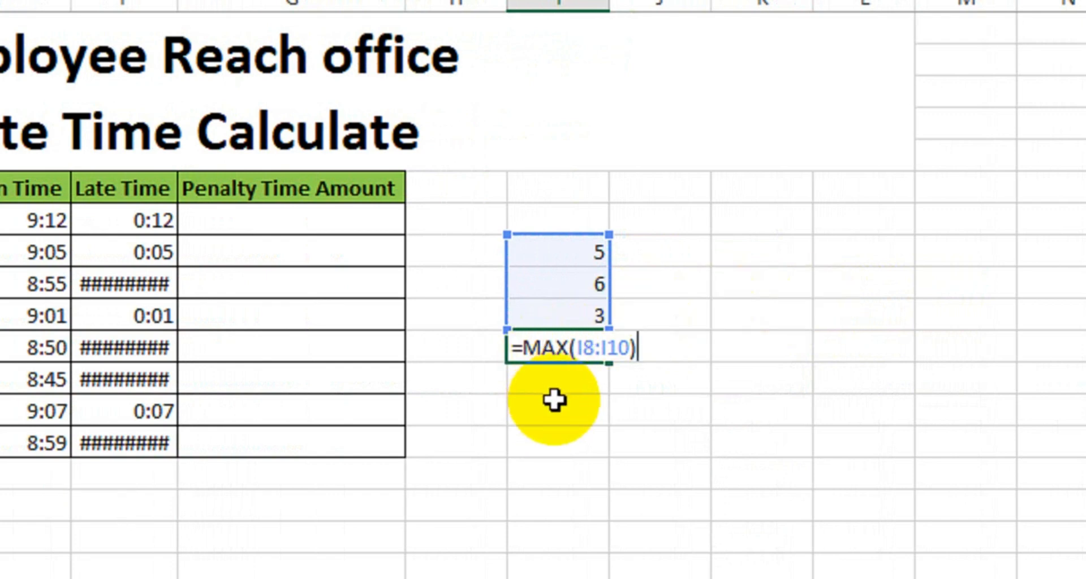
pyautogui.press('Return')
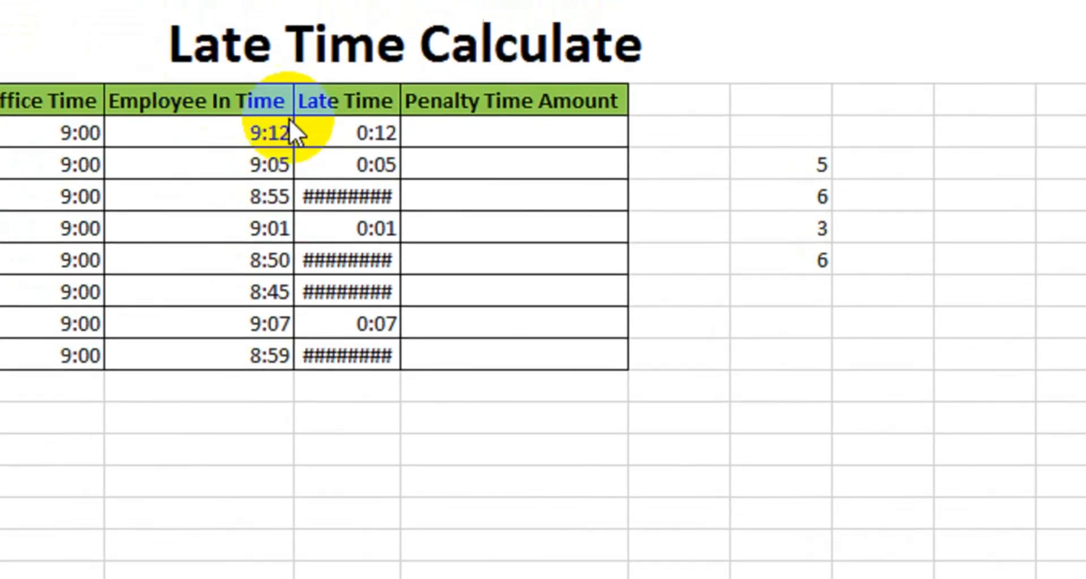
# - Replace the Late Time formula in F7 with =MAX(0,E7-D7) and copy it down through F14
pyautogui.click(347, 130)
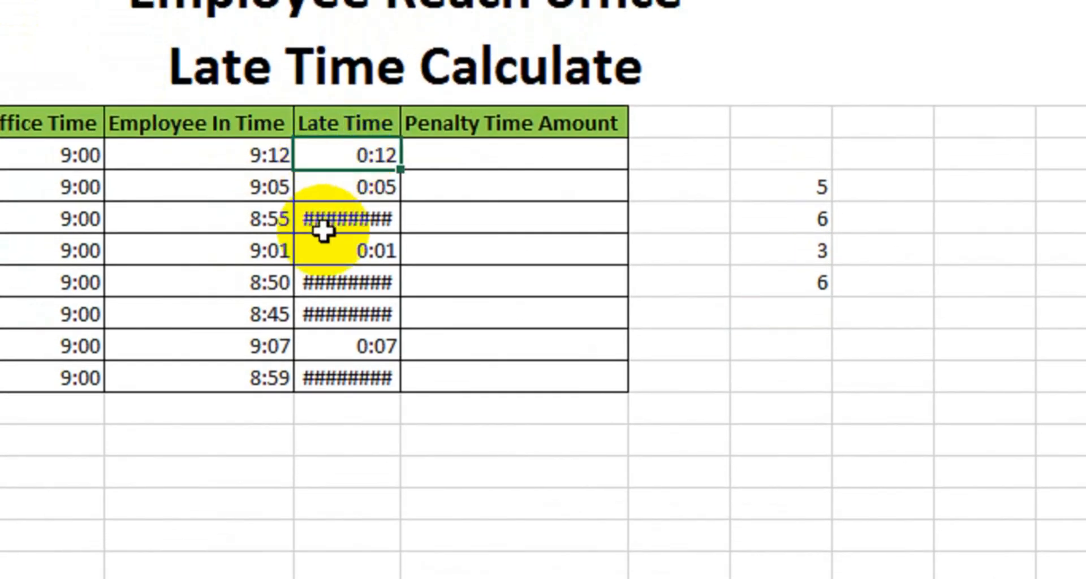
pyautogui.moveTo(326, 230)
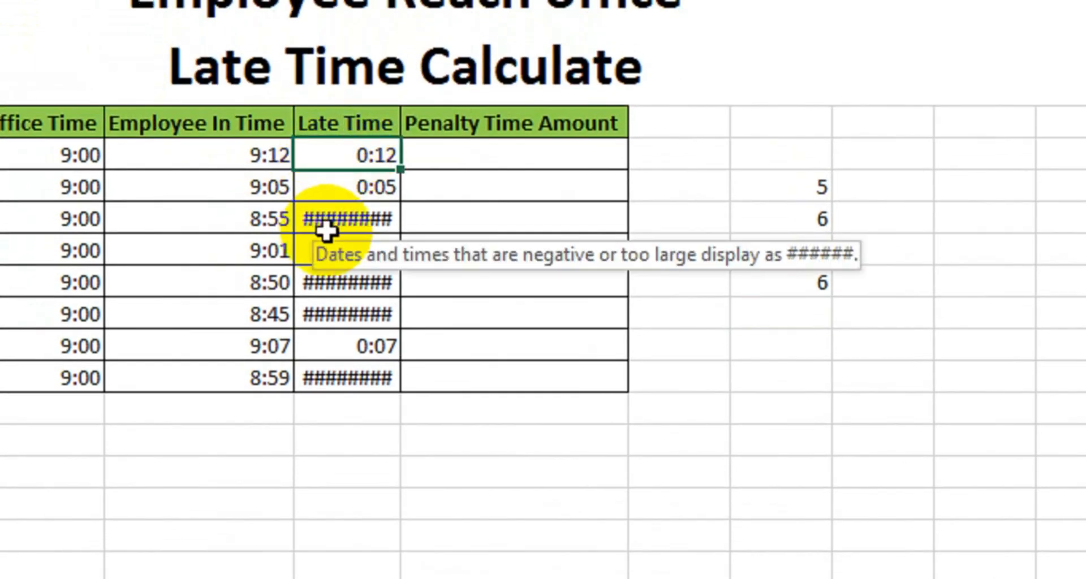
pyautogui.write('=')
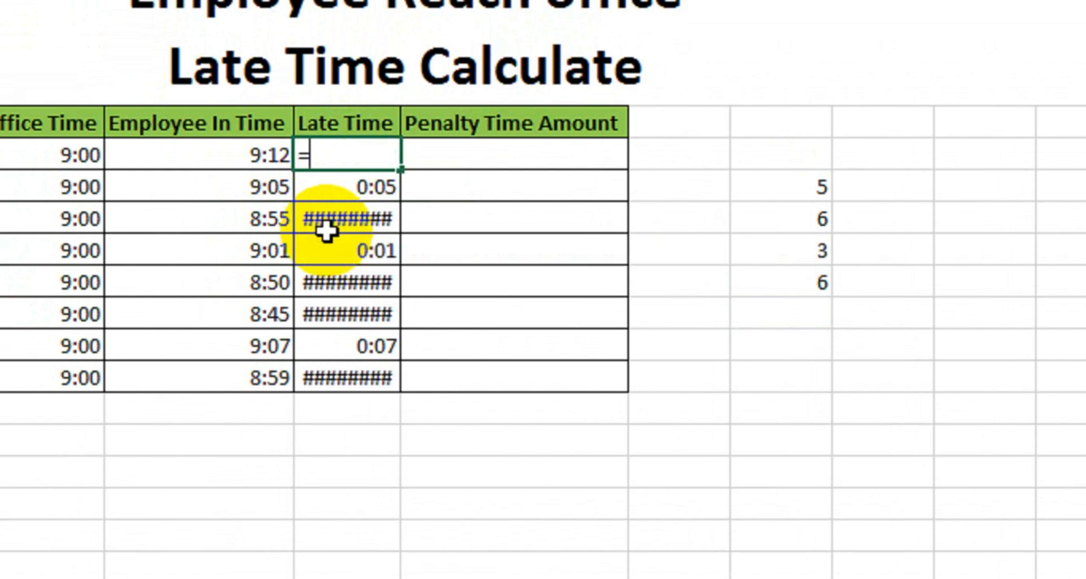
pyautogui.write('max')
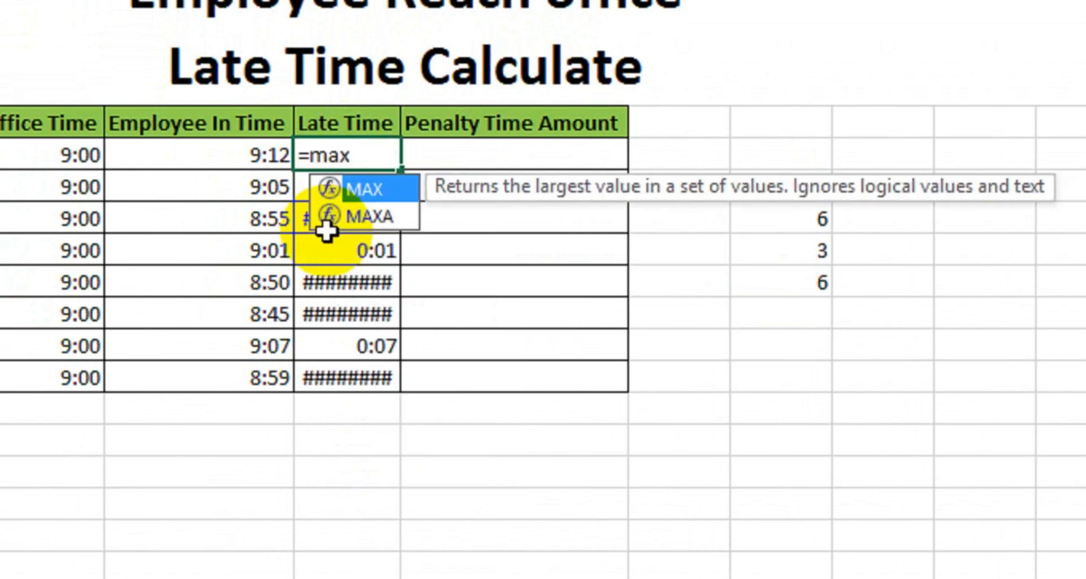
pyautogui.press('Tab')
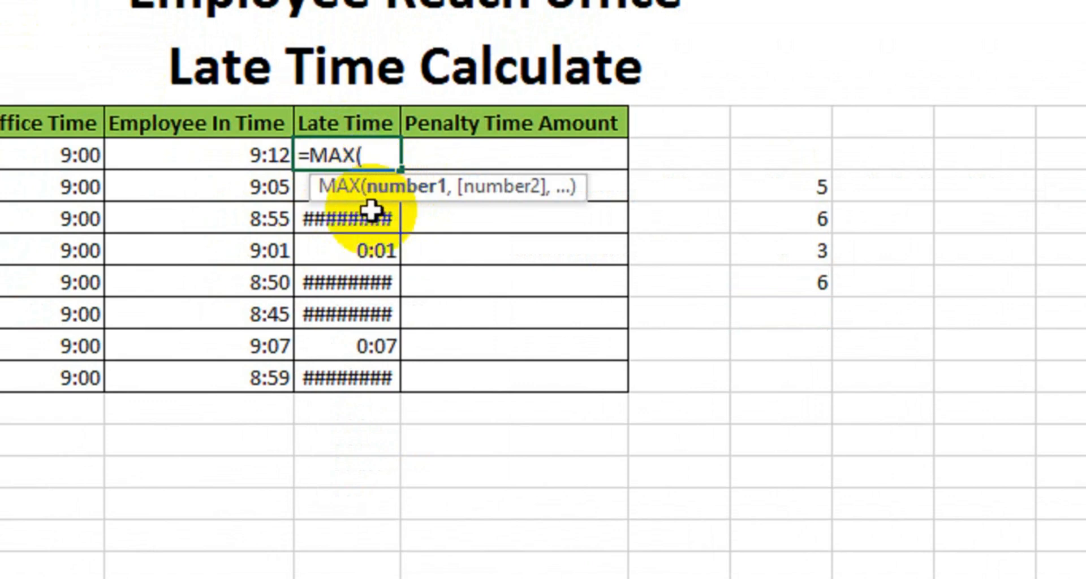
pyautogui.write('0,')
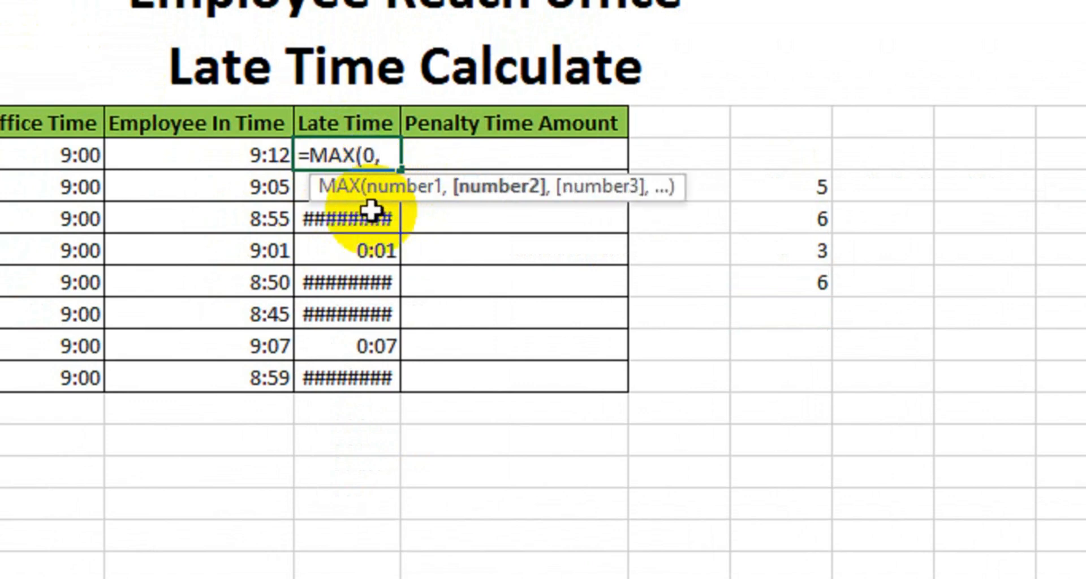
pyautogui.click(253, 158)
pyautogui.write('-')
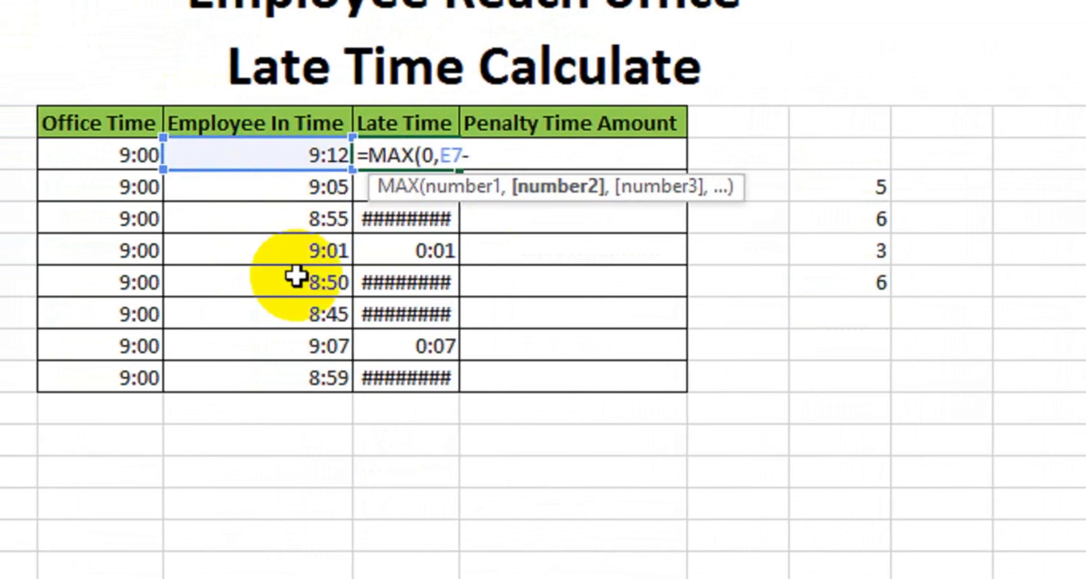
pyautogui.click(129, 161)
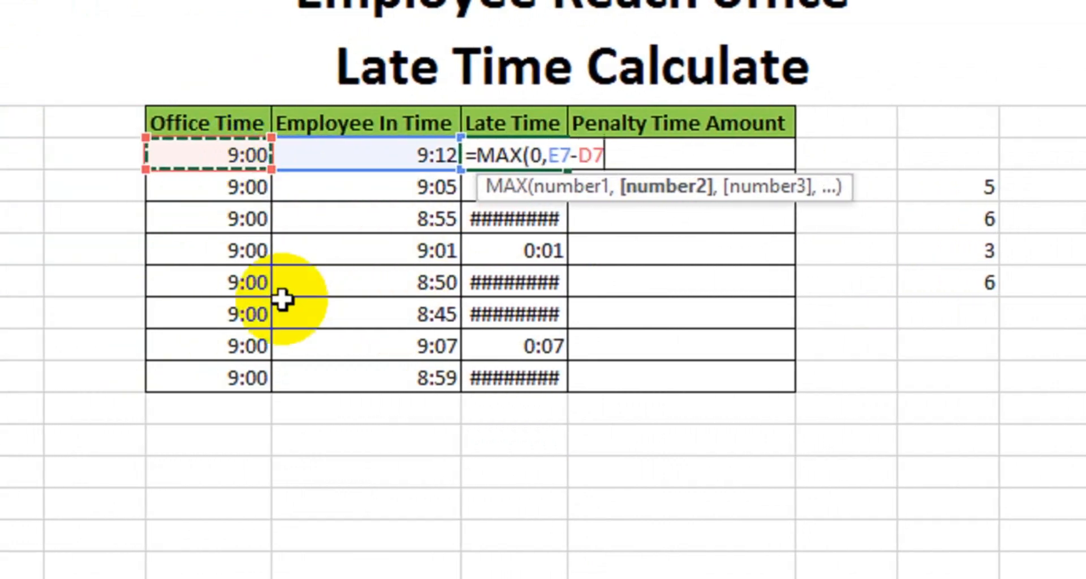
pyautogui.write(')')
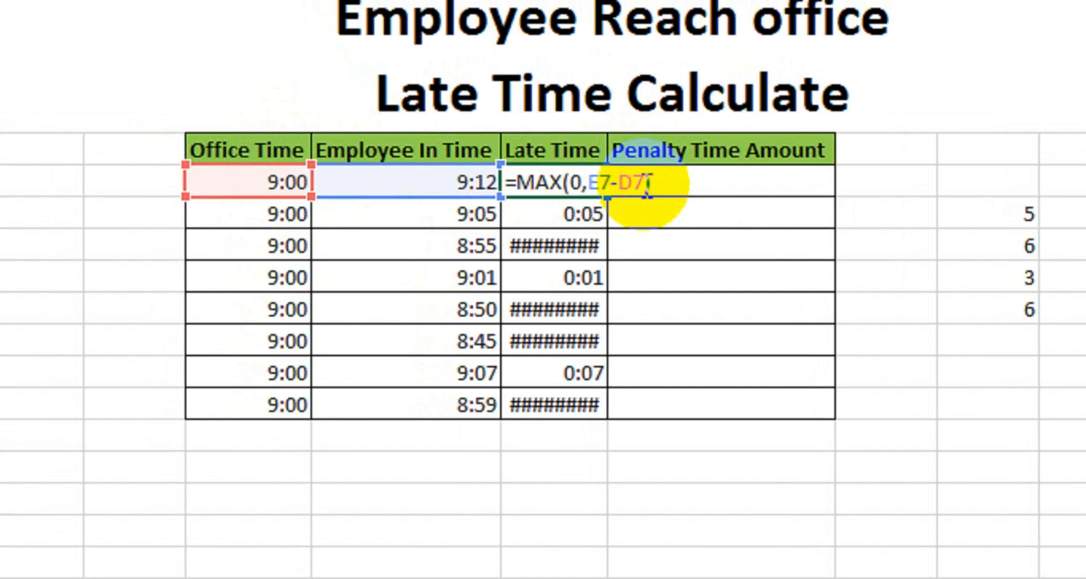
pyautogui.press('Return')
pyautogui.click(565, 184)
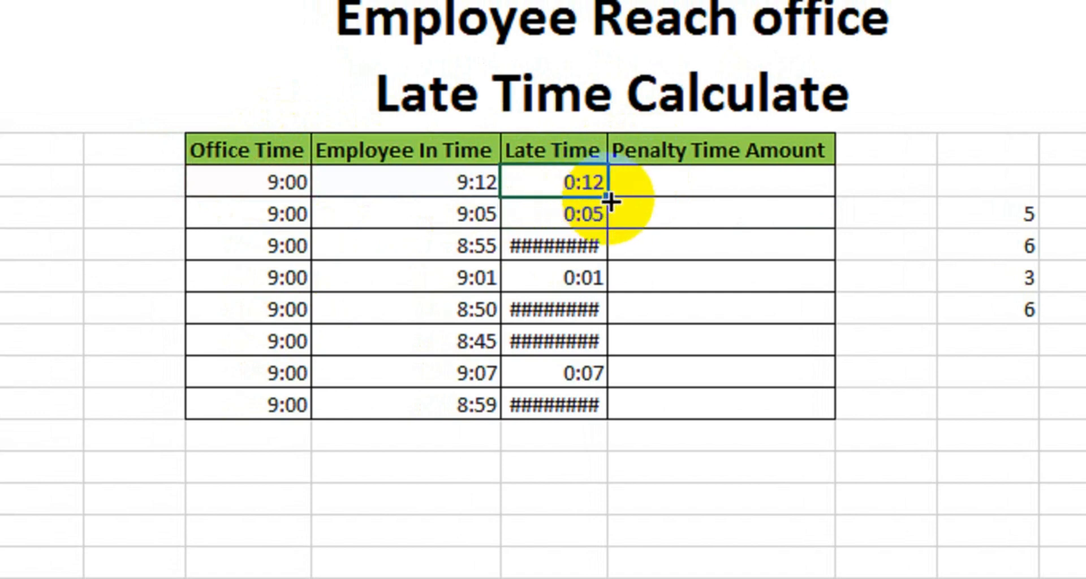
pyautogui.moveTo(609, 198); pyautogui.dragTo(580, 420)
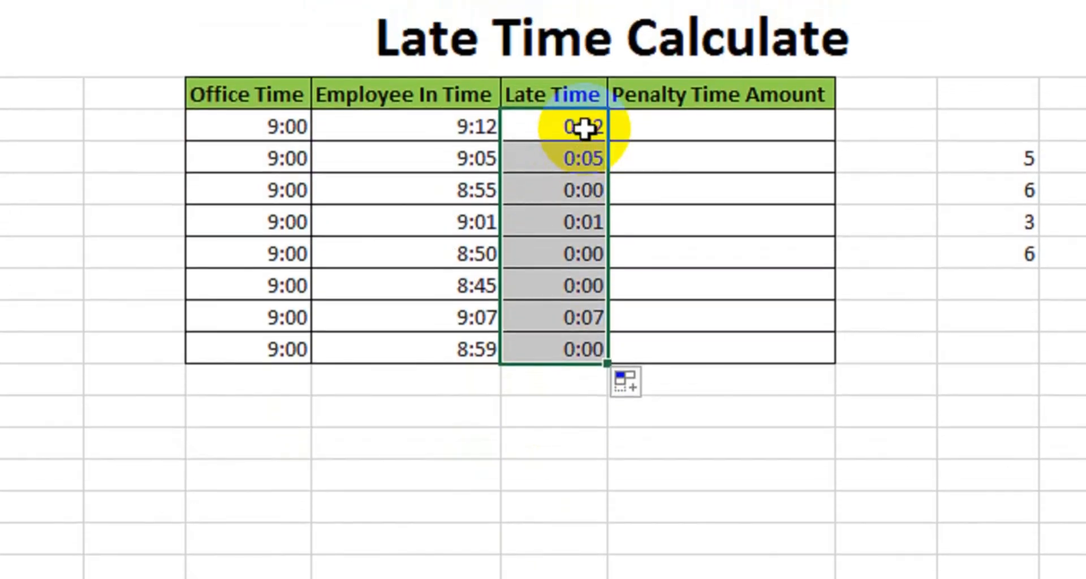
# - Check the Late Time results row by row against the Office Time and Employee In Time values
pyautogui.click(582, 151)
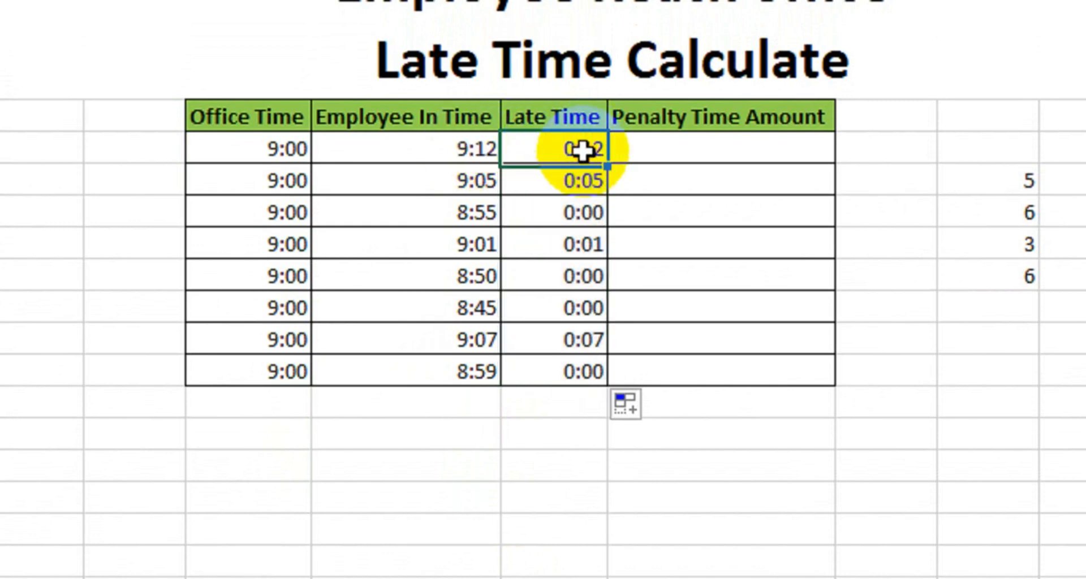
pyautogui.click(593, 180)
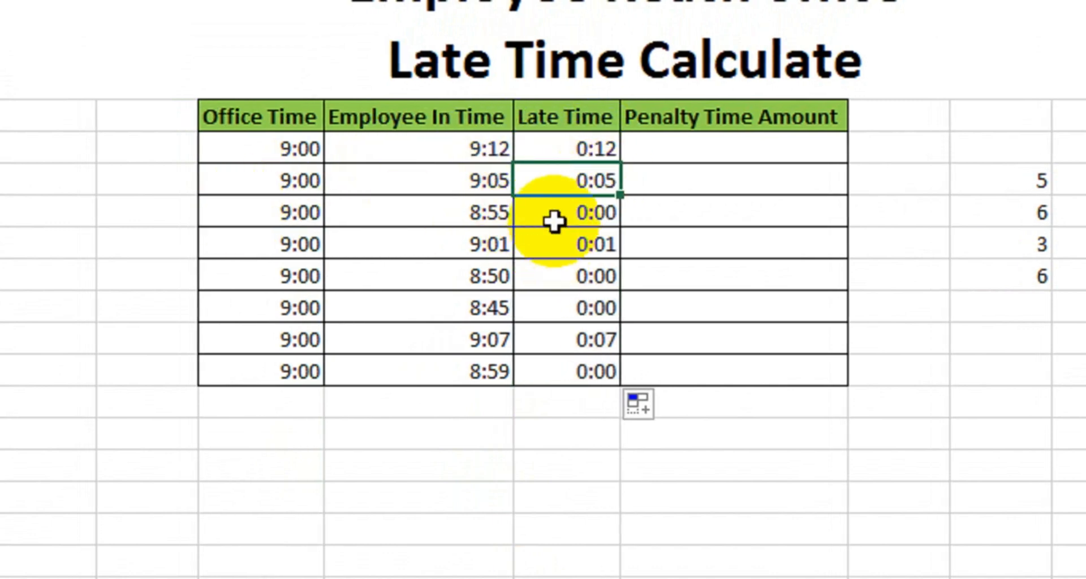
pyautogui.click(543, 221)
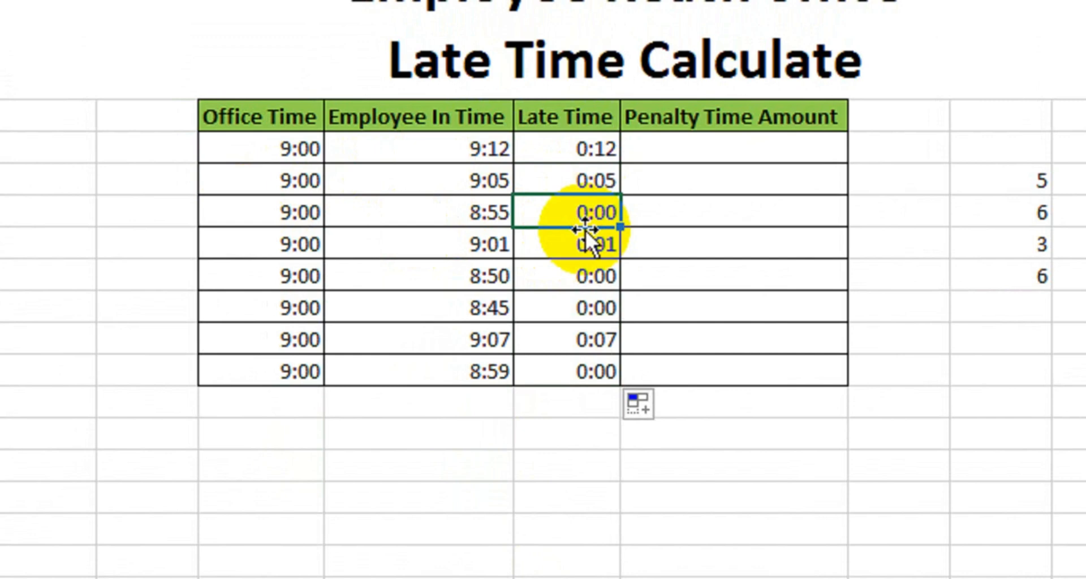
pyautogui.moveTo(286, 213); pyautogui.dragTo(464, 219)
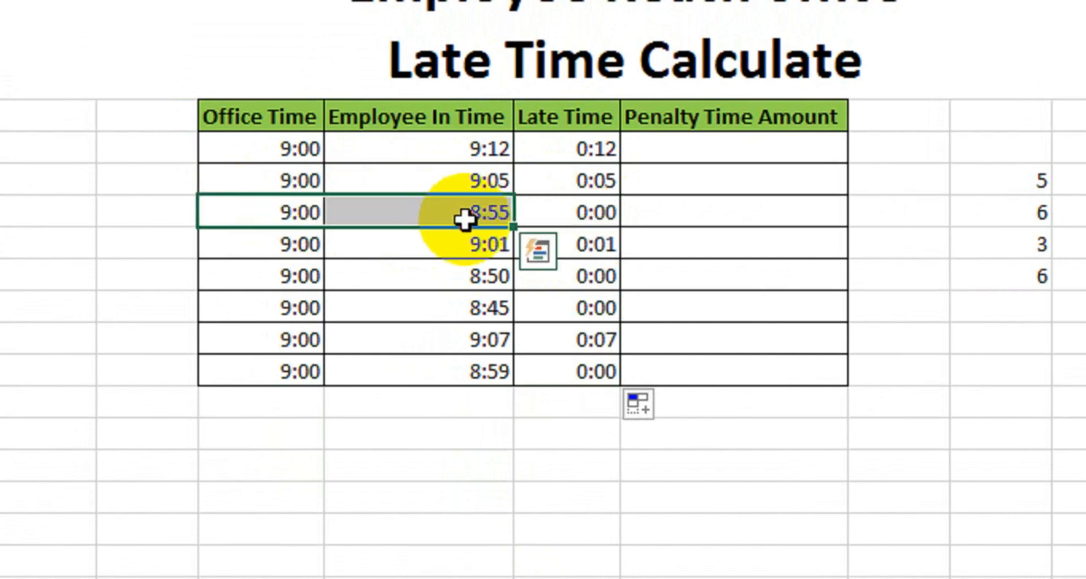
pyautogui.click(400, 243)
pyautogui.click(602, 242)
pyautogui.moveTo(314, 282); pyautogui.dragTo(487, 289)
pyautogui.click(583, 281)
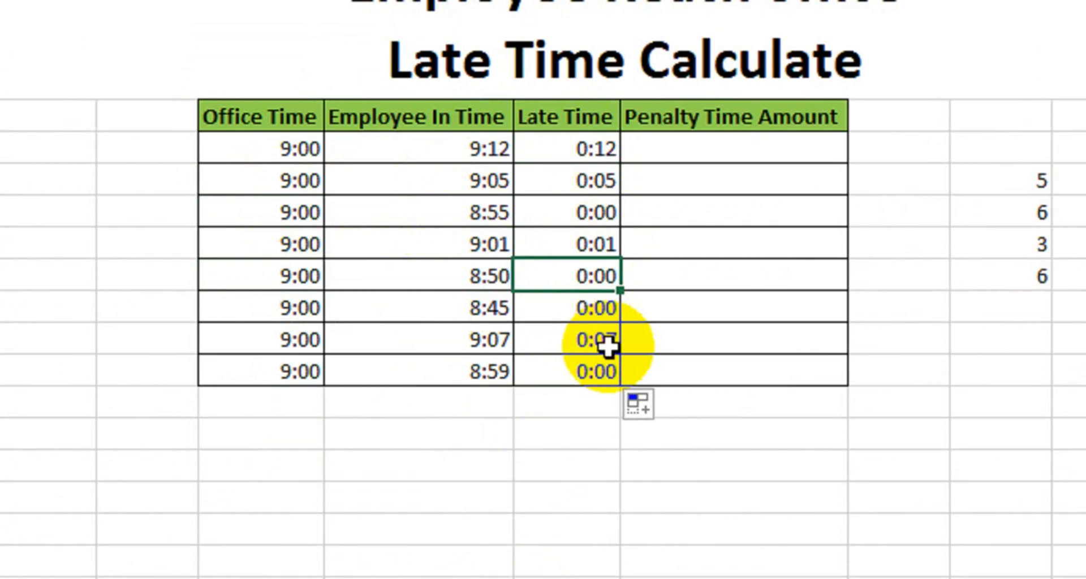
pyautogui.moveTo(570, 310); pyautogui.dragTo(280, 318)
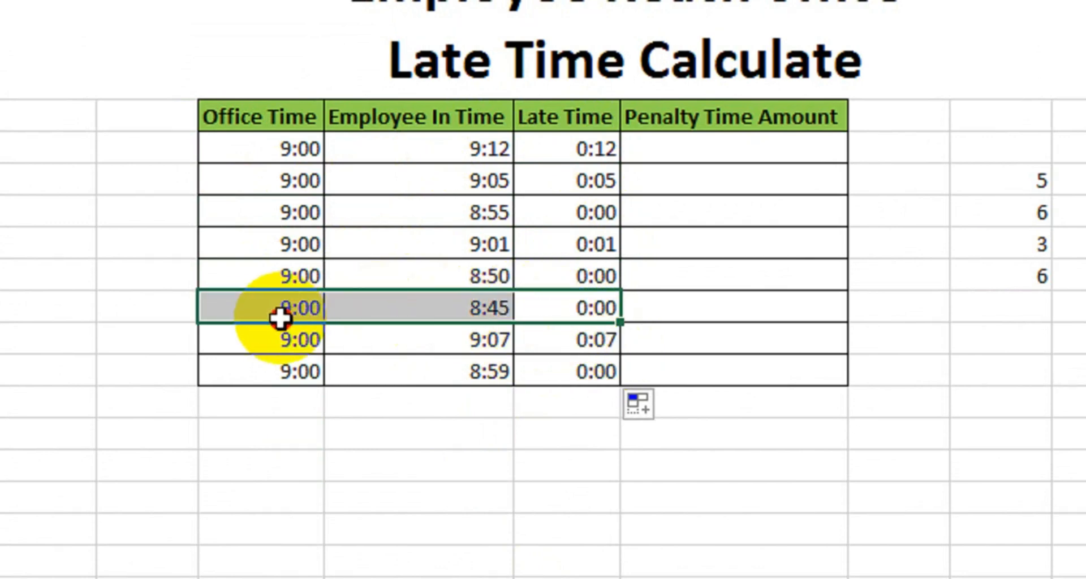
pyautogui.click(572, 343)
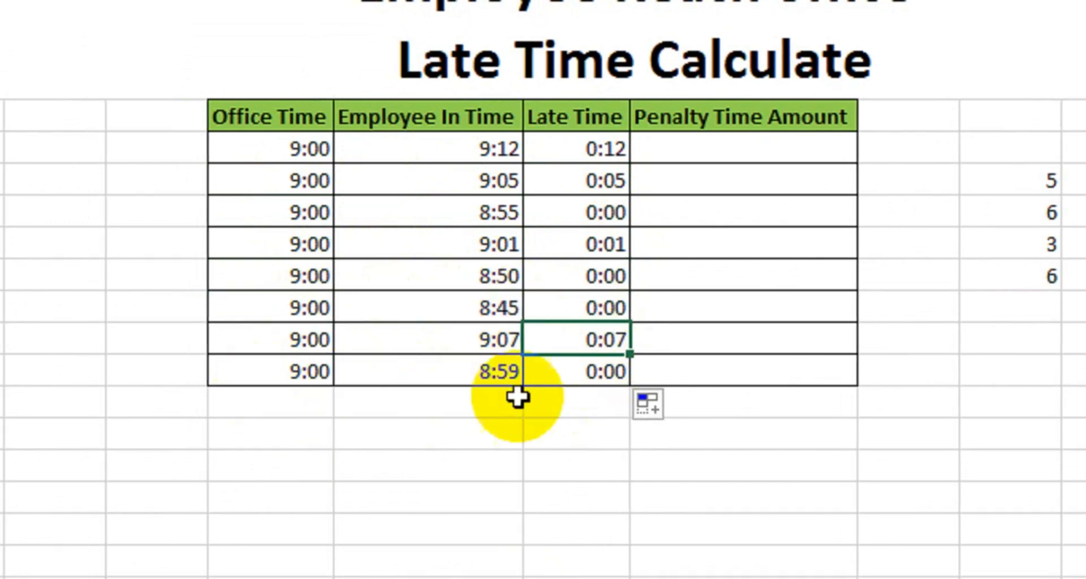
pyautogui.click(581, 371)
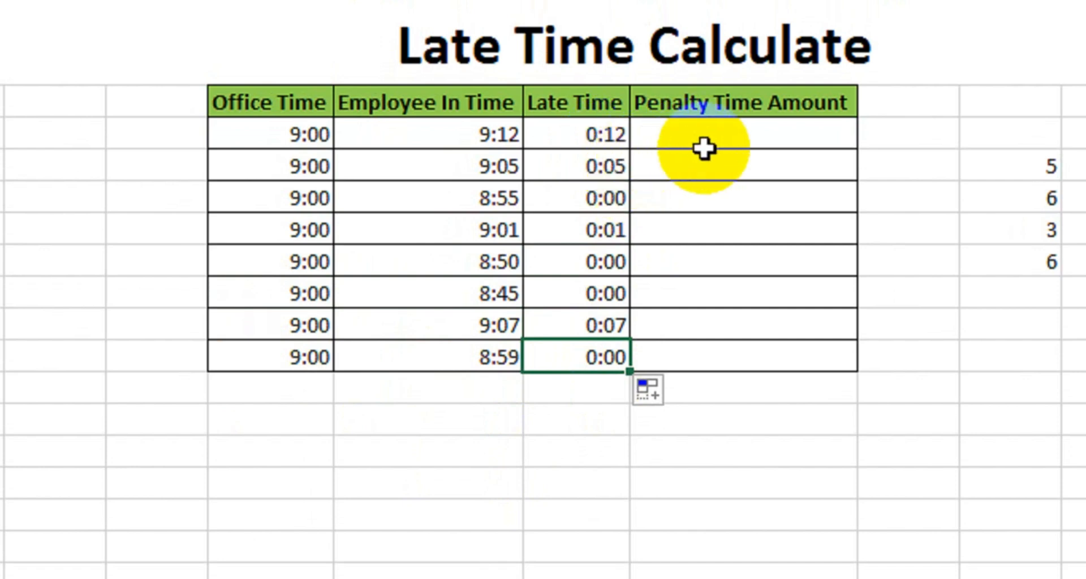
# - Begin an IF formula in G7 under Penalty Time Amount with the logical test F7<TIME(0,10,0)
pyautogui.click(730, 148)
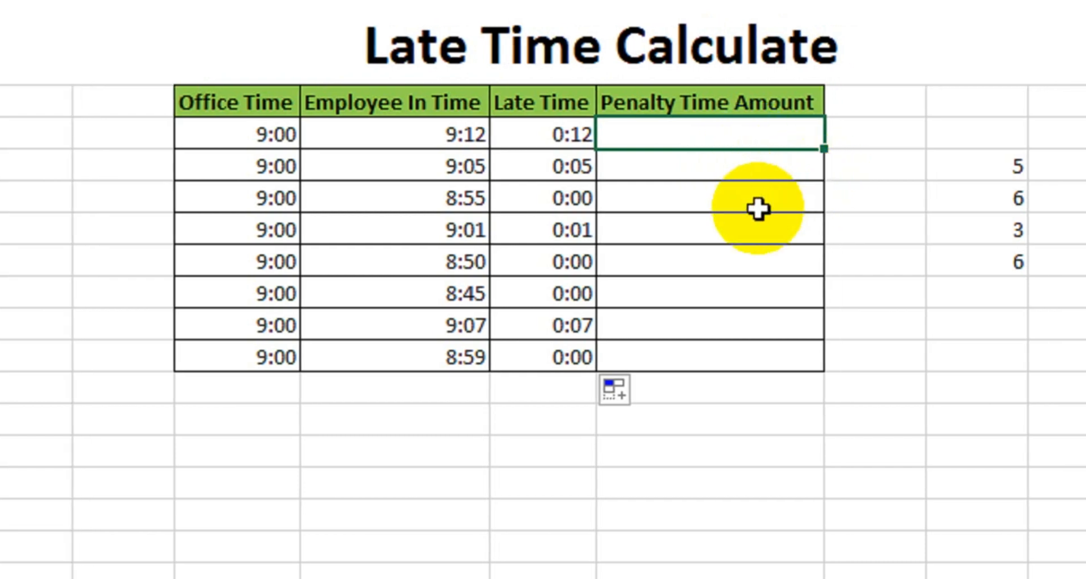
pyautogui.write('=i')
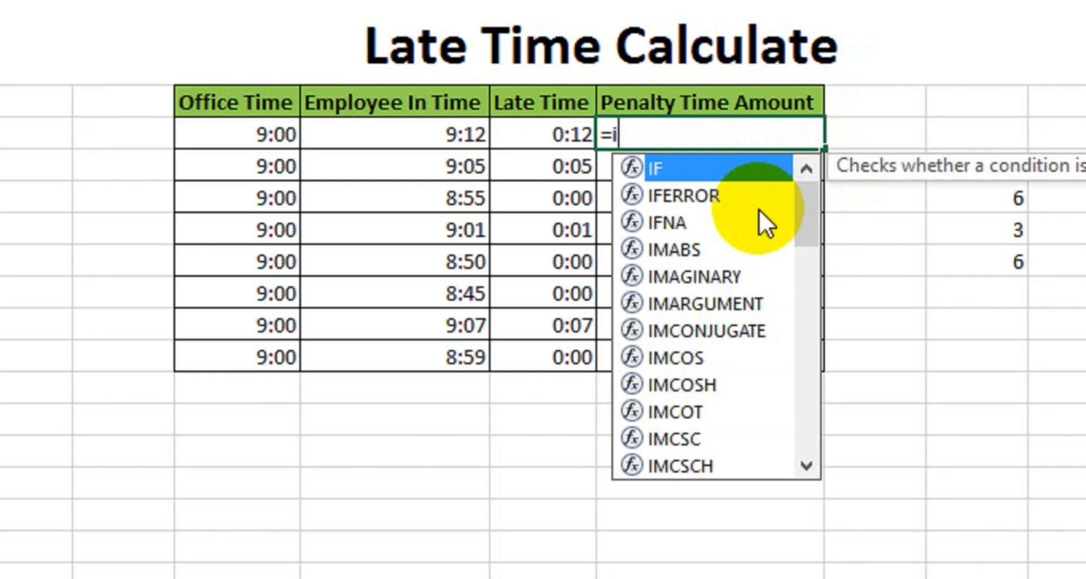
pyautogui.write('f')
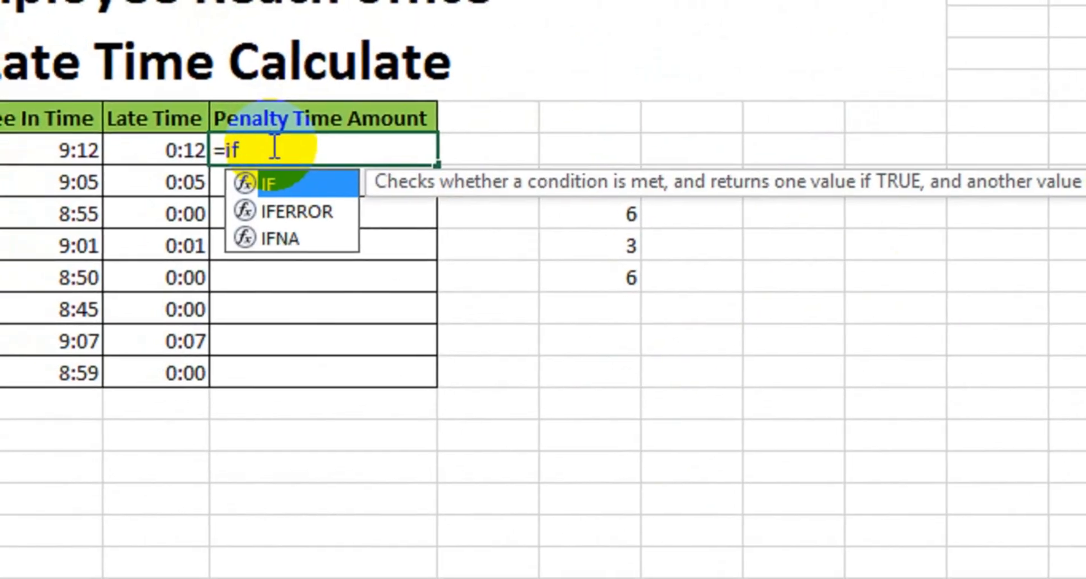
pyautogui.write('(')
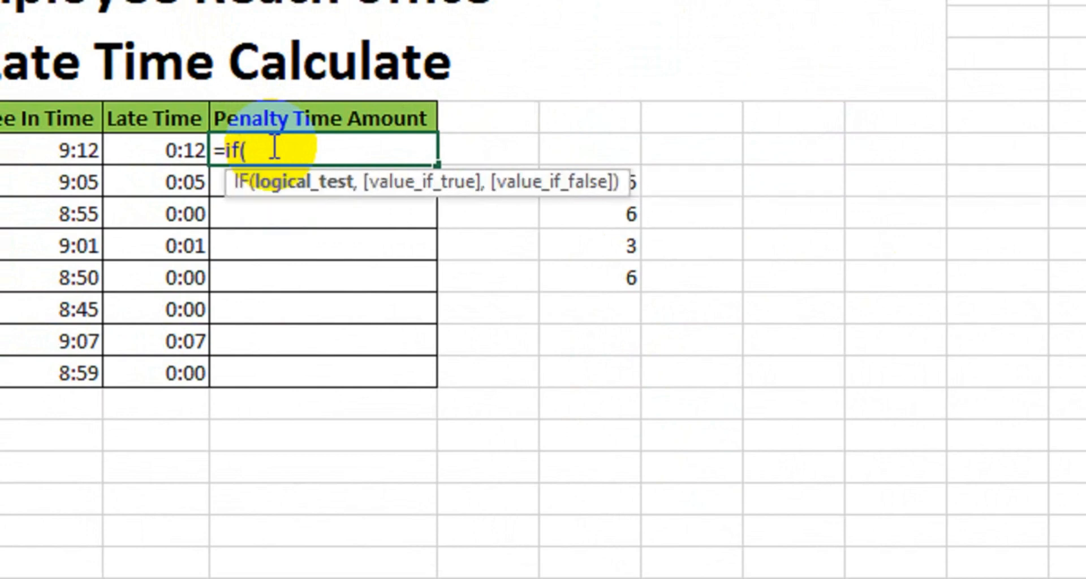
pyautogui.click(153, 150)
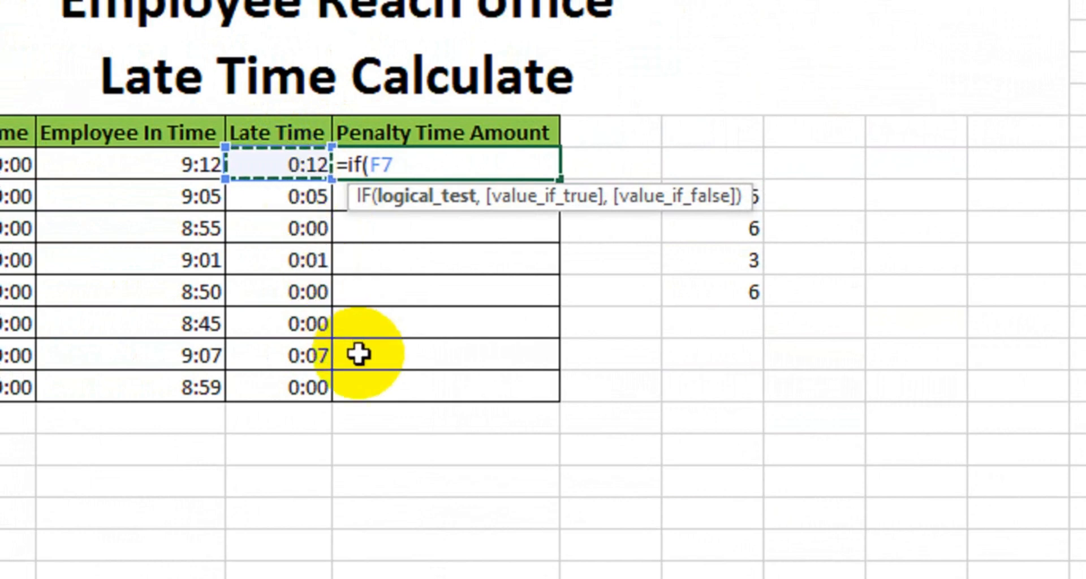
pyautogui.write('<')
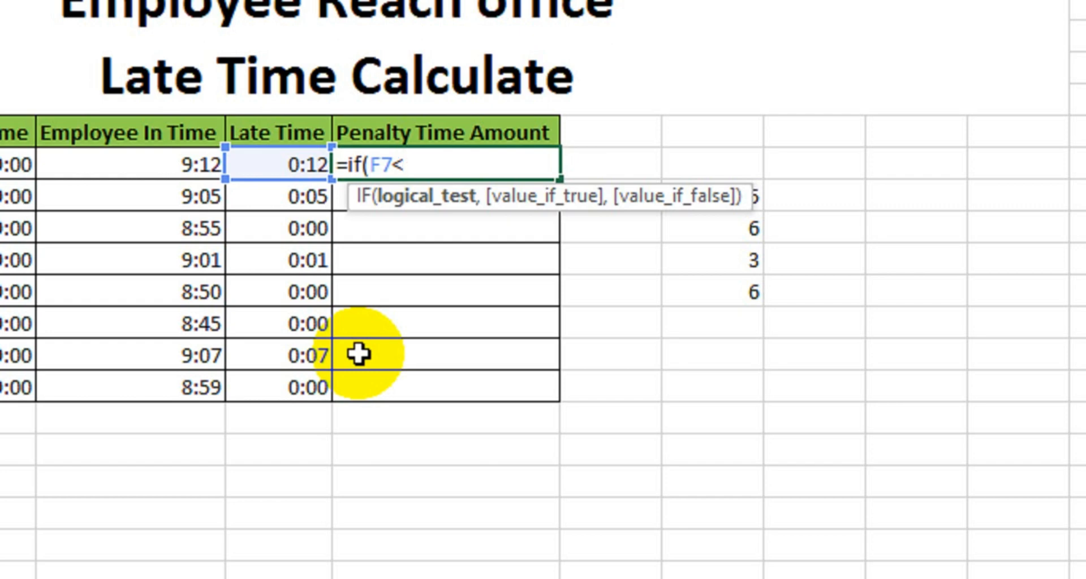
pyautogui.write('tim')
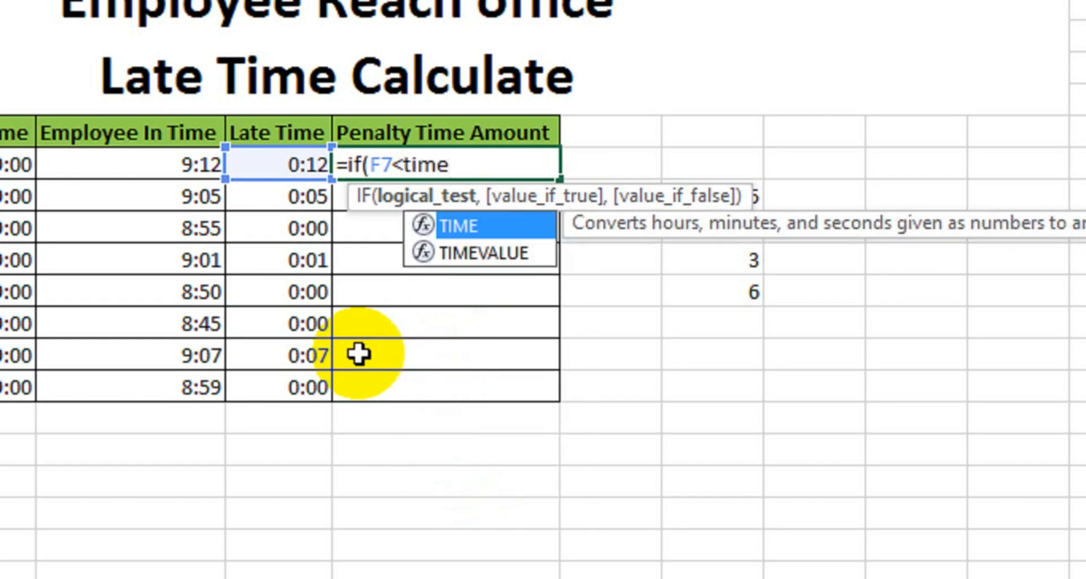
pyautogui.write('e')
pyautogui.press('Tab')
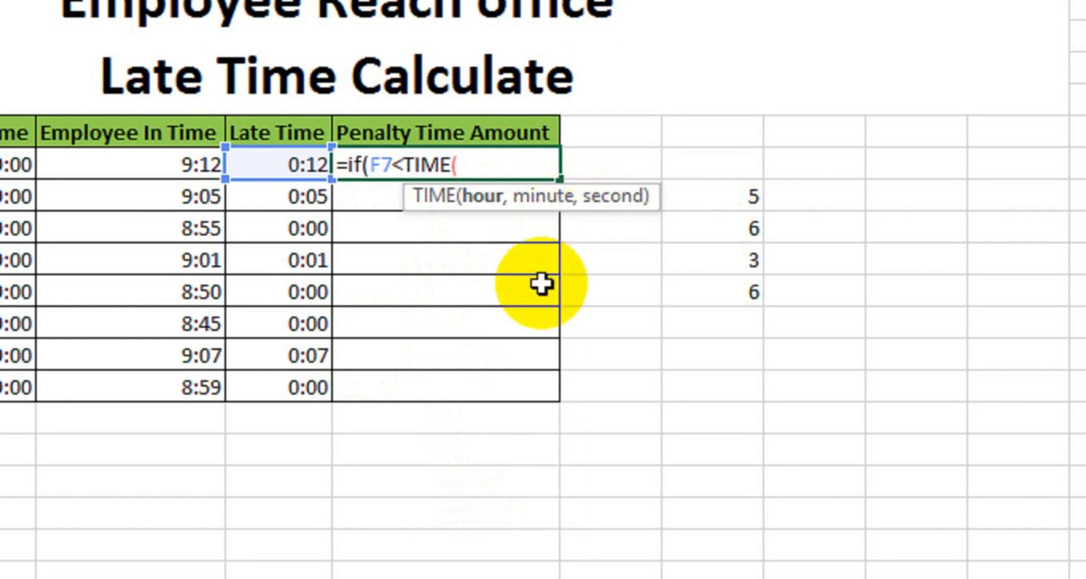
pyautogui.write('0,')
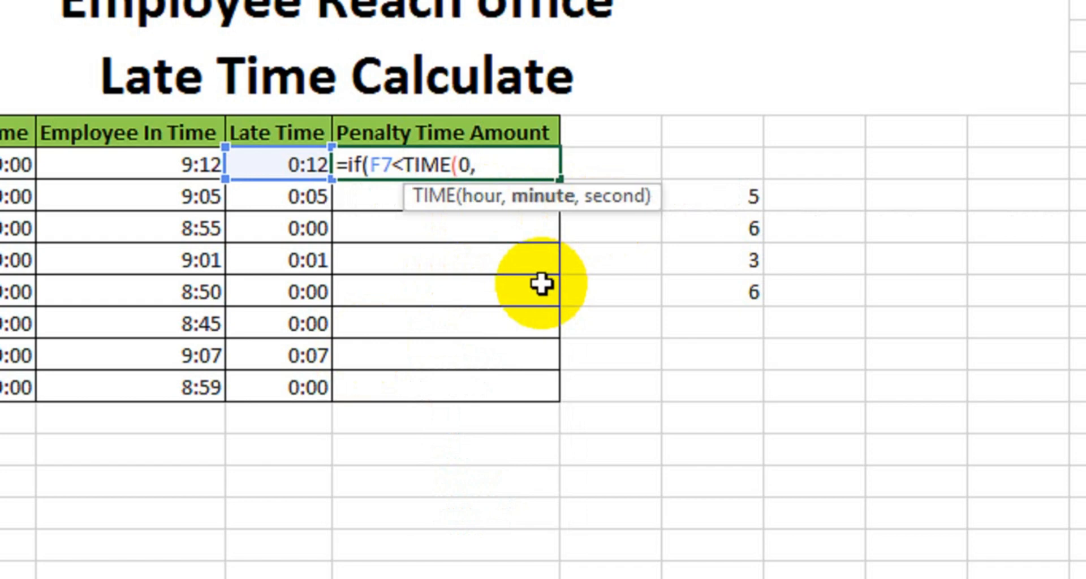
pyautogui.write('10')
pyautogui.write(',')
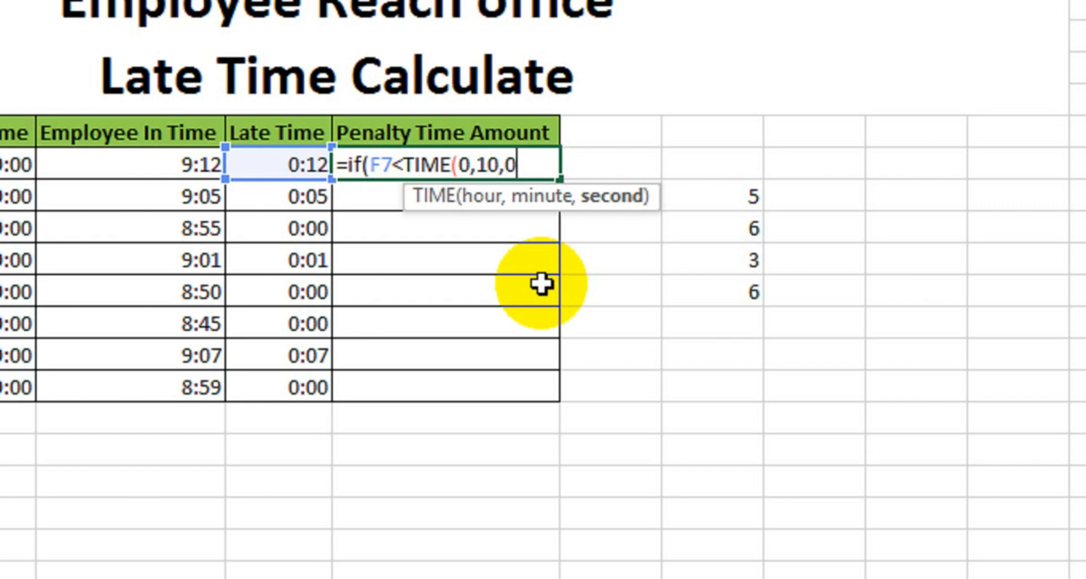
pyautogui.write('0),')
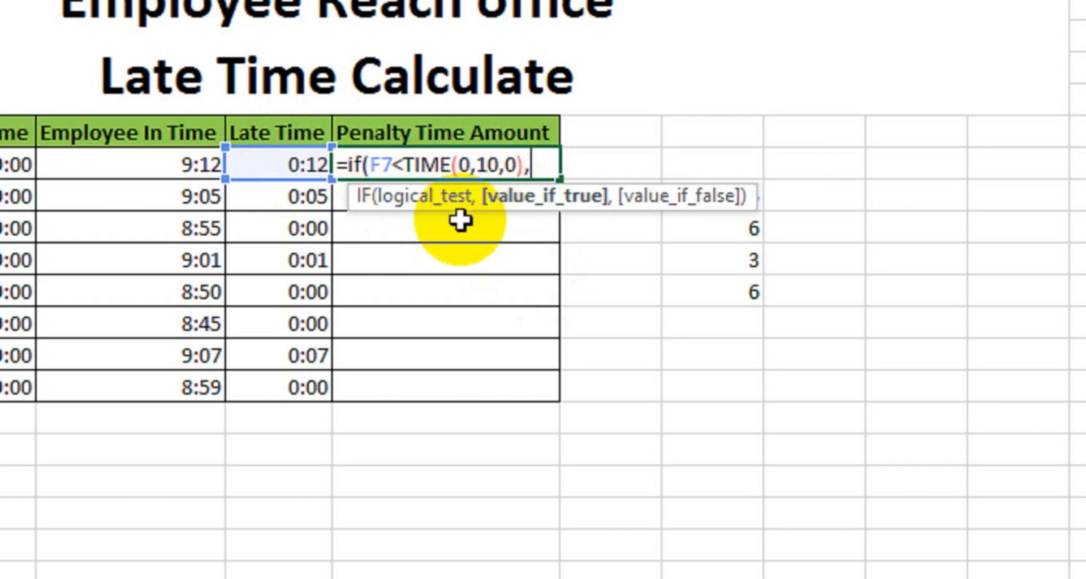
# - Complete the G7 IF formula with 100 if true and 300 if false, and copy it down through G14
pyautogui.write('100')
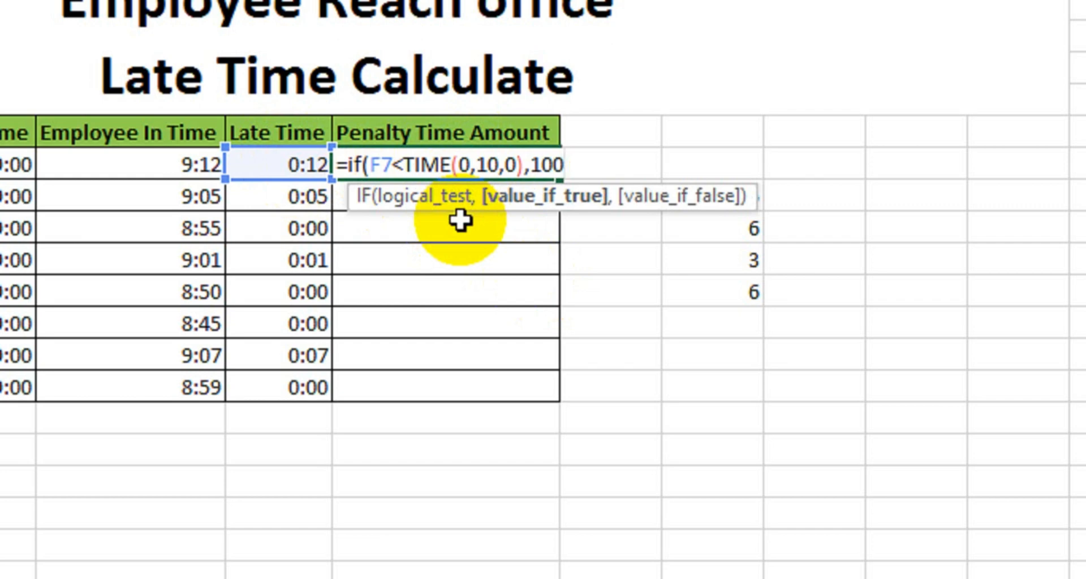
pyautogui.write(',300')
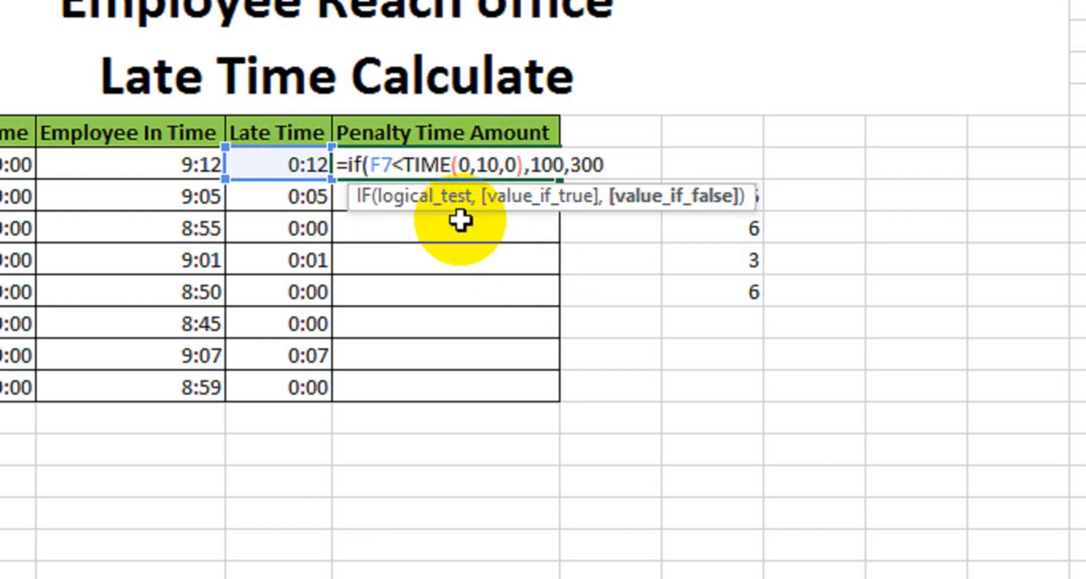
pyautogui.write(')')
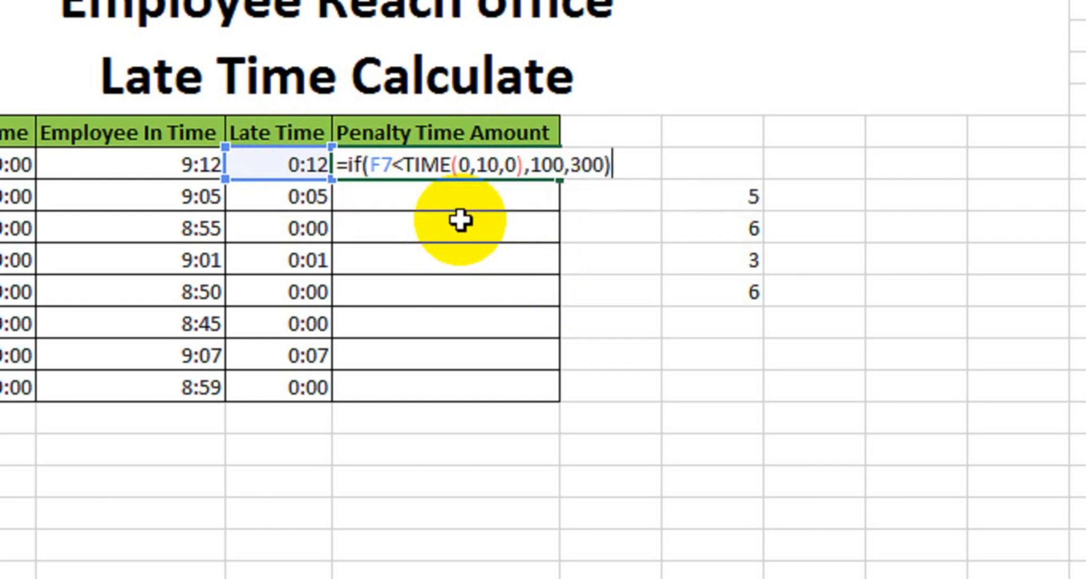
pyautogui.press('Return')
pyautogui.click(484, 164)
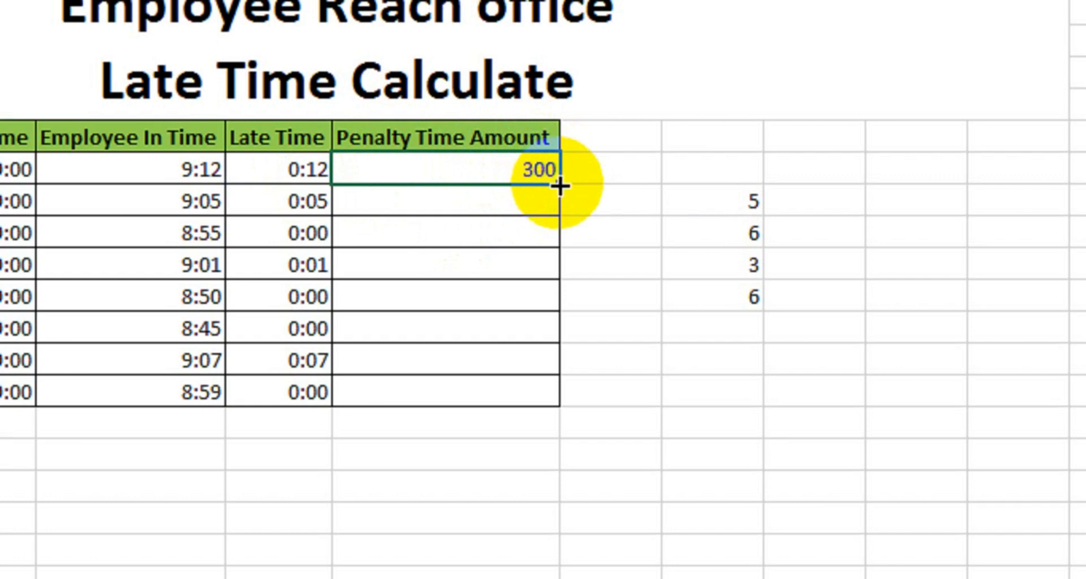
pyautogui.moveTo(560, 186); pyautogui.dragTo(558, 399)
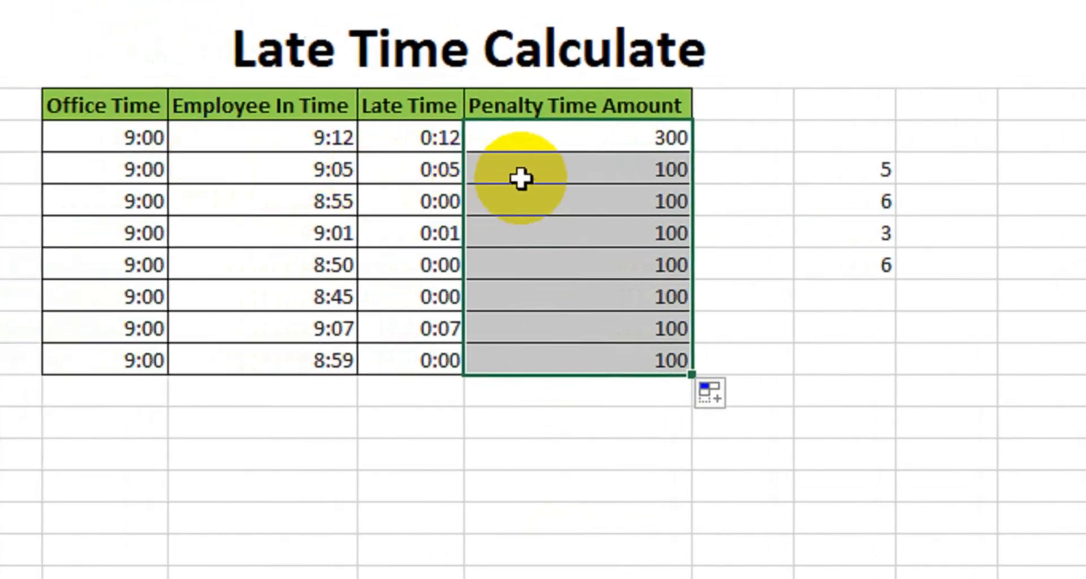
# - Check the Penalty Time Amount results against the Late Time values, especially in rows where the employee arrived before office time
pyautogui.click(520, 179)
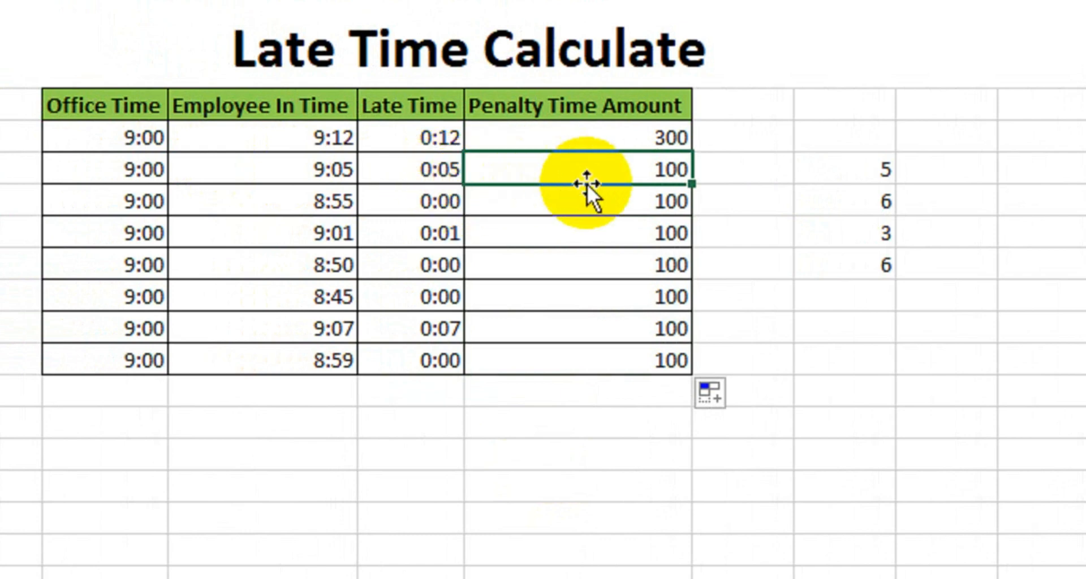
pyautogui.moveTo(161, 201); pyautogui.dragTo(360, 181)
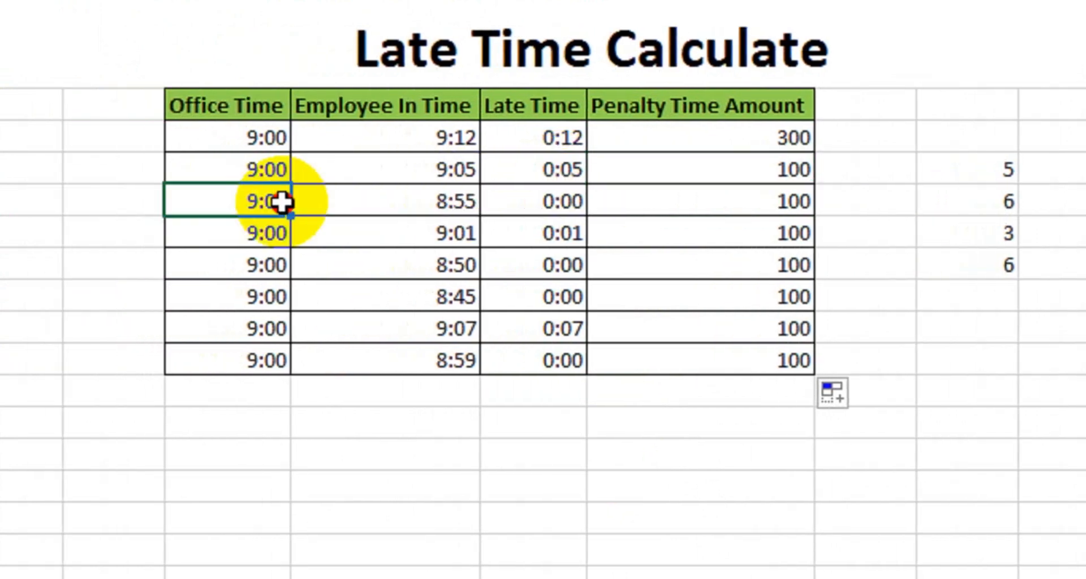
pyautogui.moveTo(484, 181); pyautogui.dragTo(566, 204)
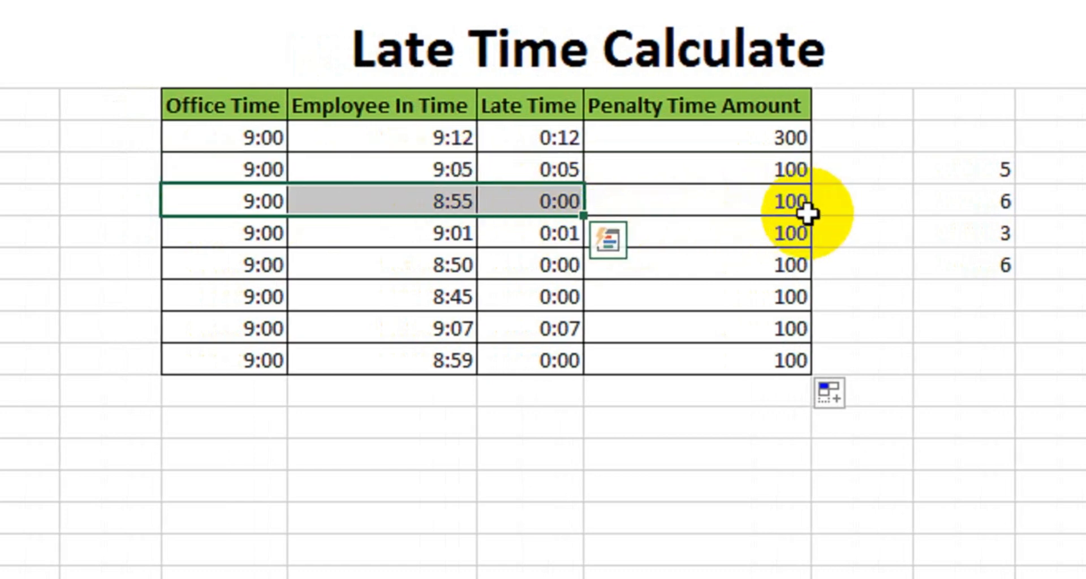
pyautogui.click(723, 201)
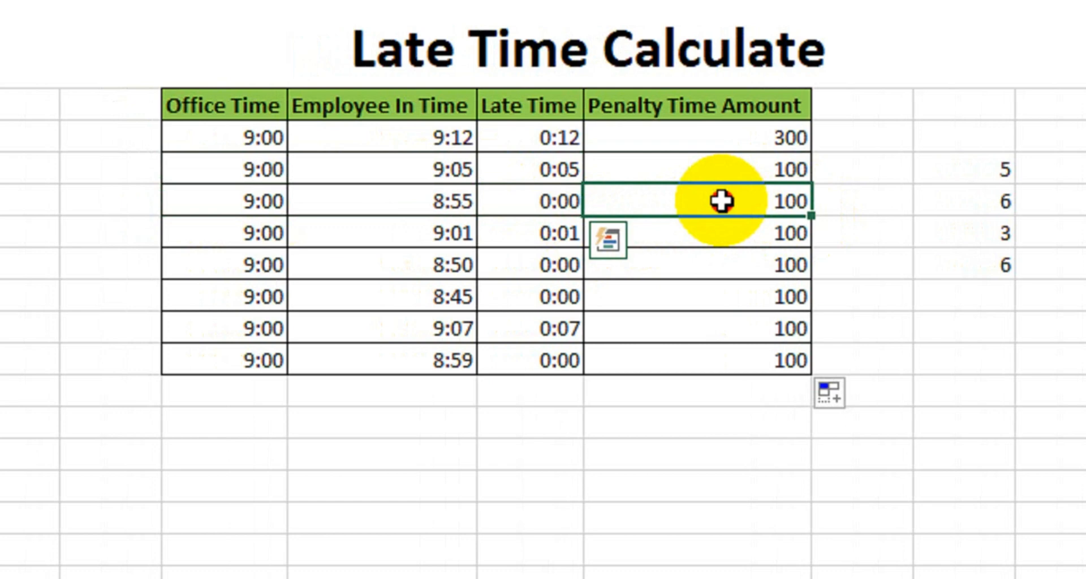
pyautogui.moveTo(722, 201); pyautogui.dragTo(713, 238)
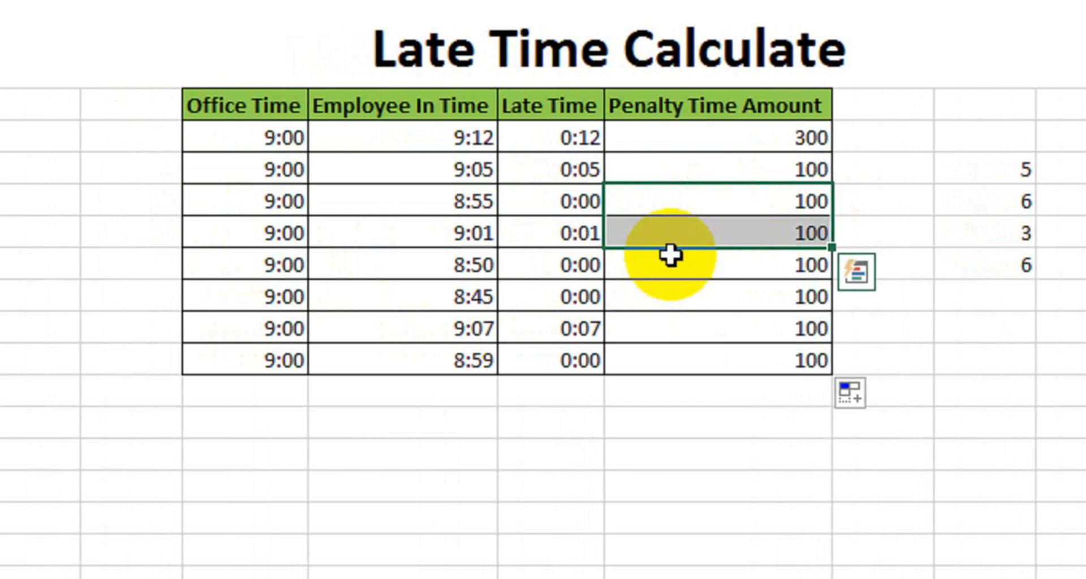
pyautogui.moveTo(718, 183); pyautogui.dragTo(718, 358)
pyautogui.click(855, 158)
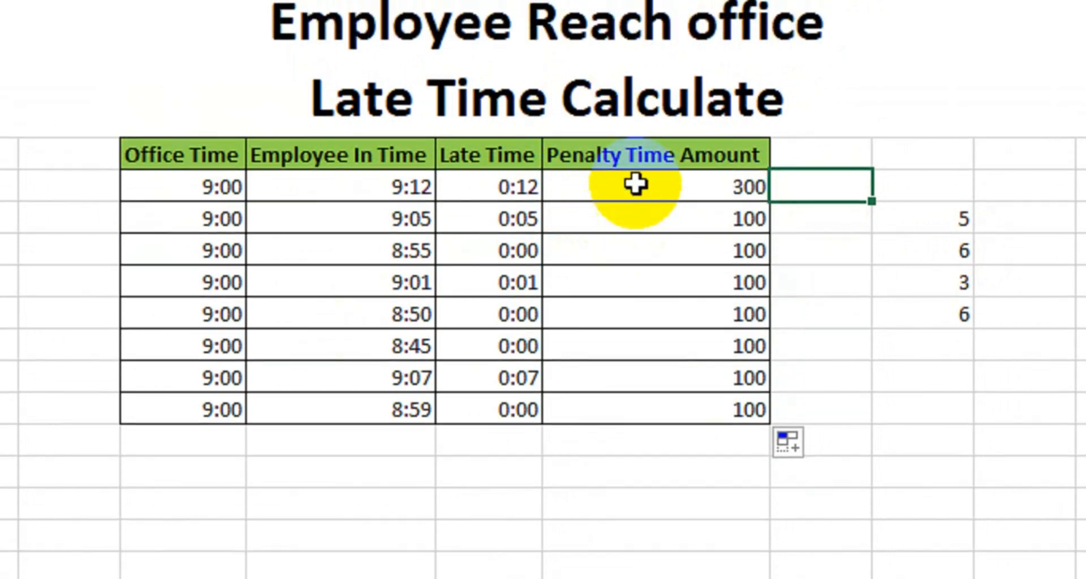
# - Insert an outer IF with the logical test F7=TIME(0,10,0) ahead of the existing IF in the G7 formula
pyautogui.click(636, 184)
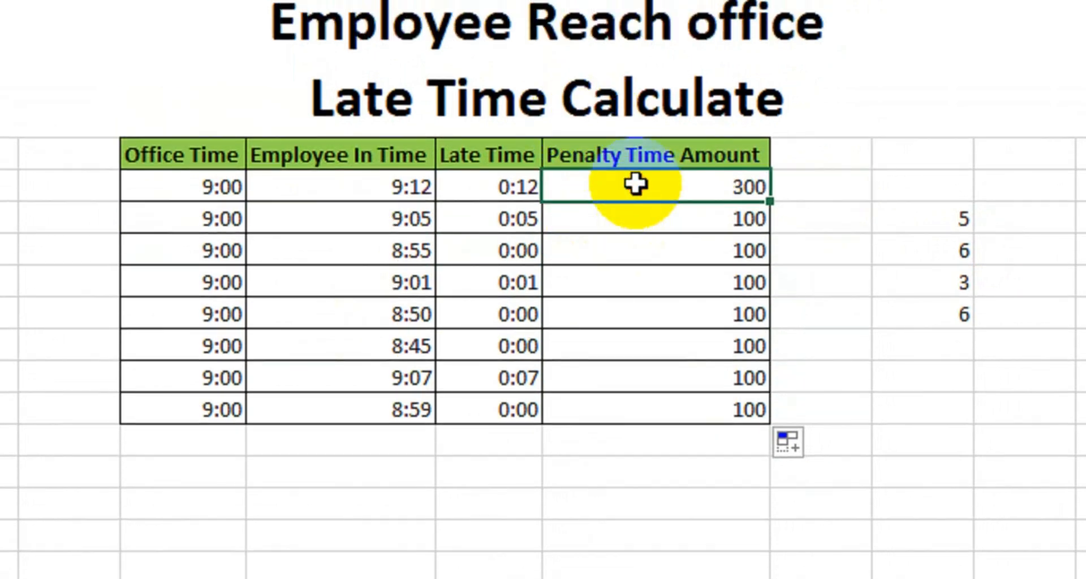
pyautogui.doubleClick(636, 184)
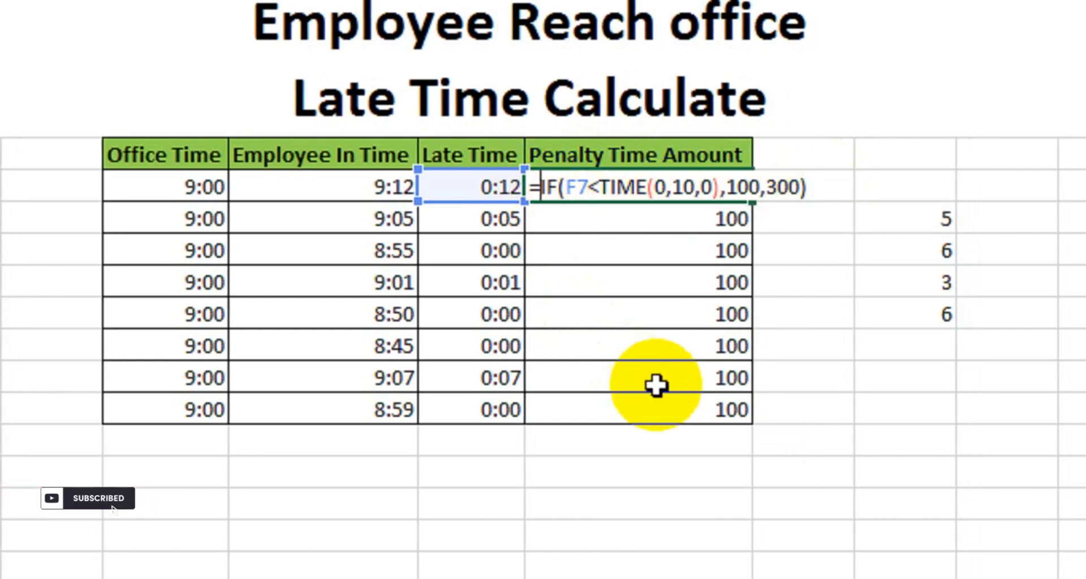
pyautogui.write('if')
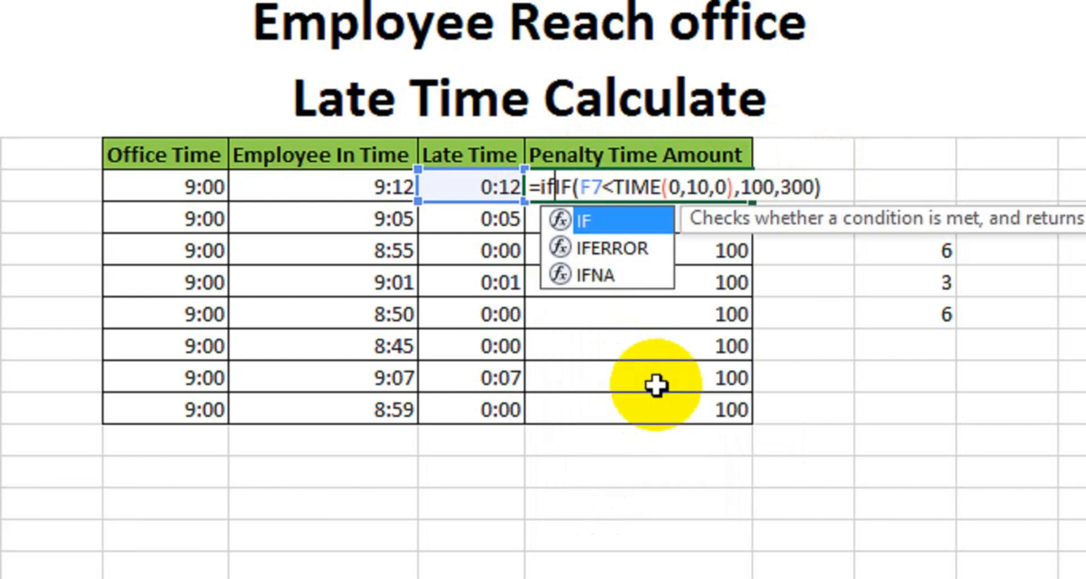
pyautogui.press('Tab')
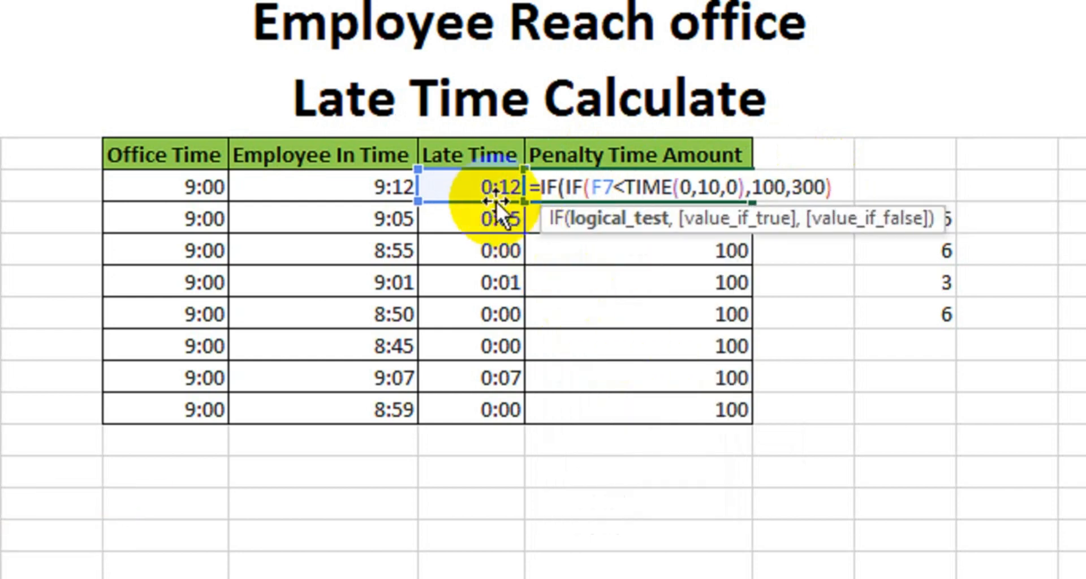
pyautogui.click(487, 183)
pyautogui.write('=')
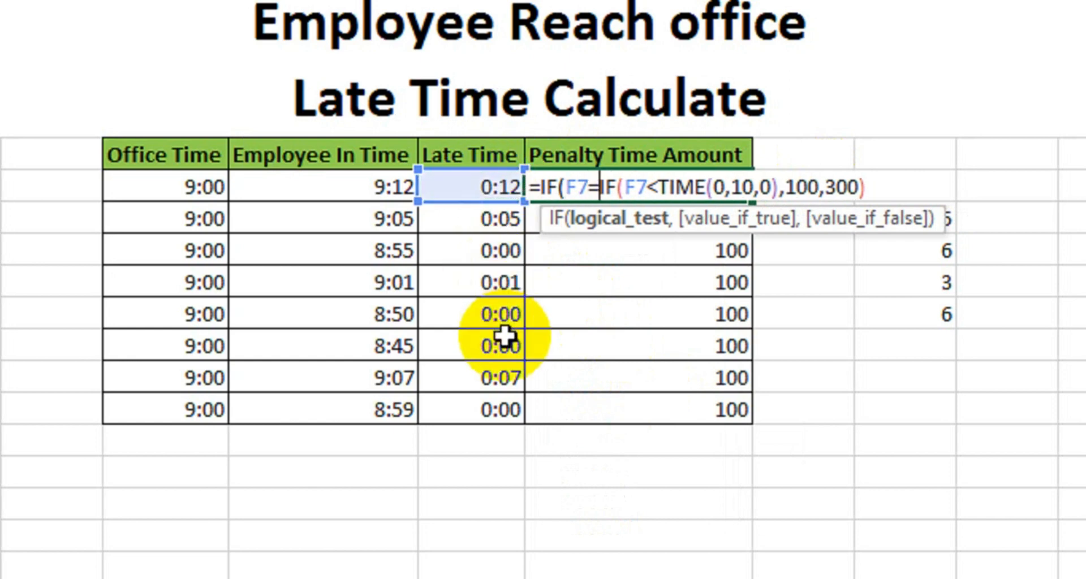
pyautogui.write('tim')
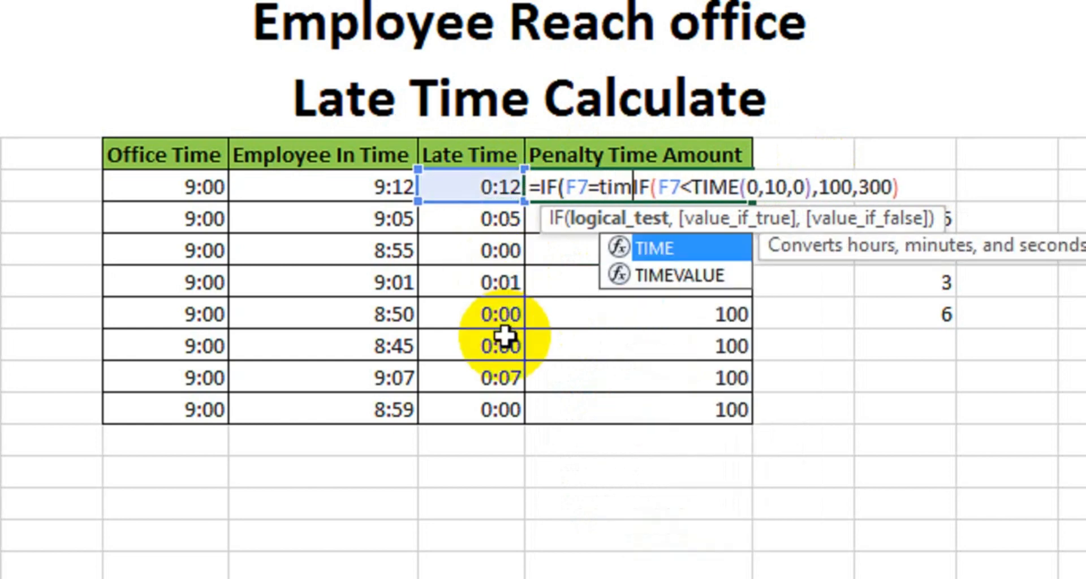
pyautogui.press('Tab')
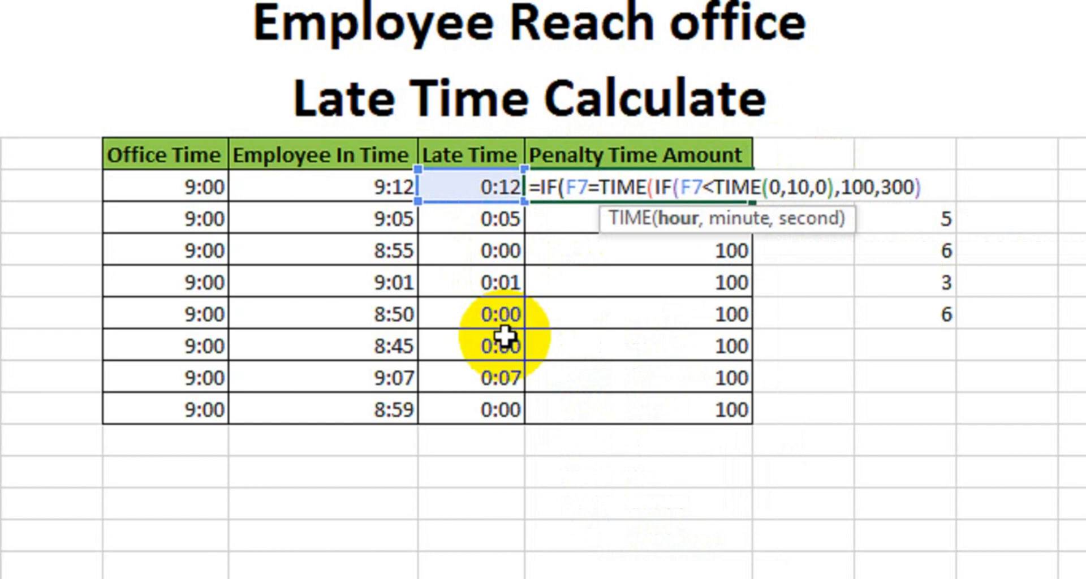
pyautogui.write('0')
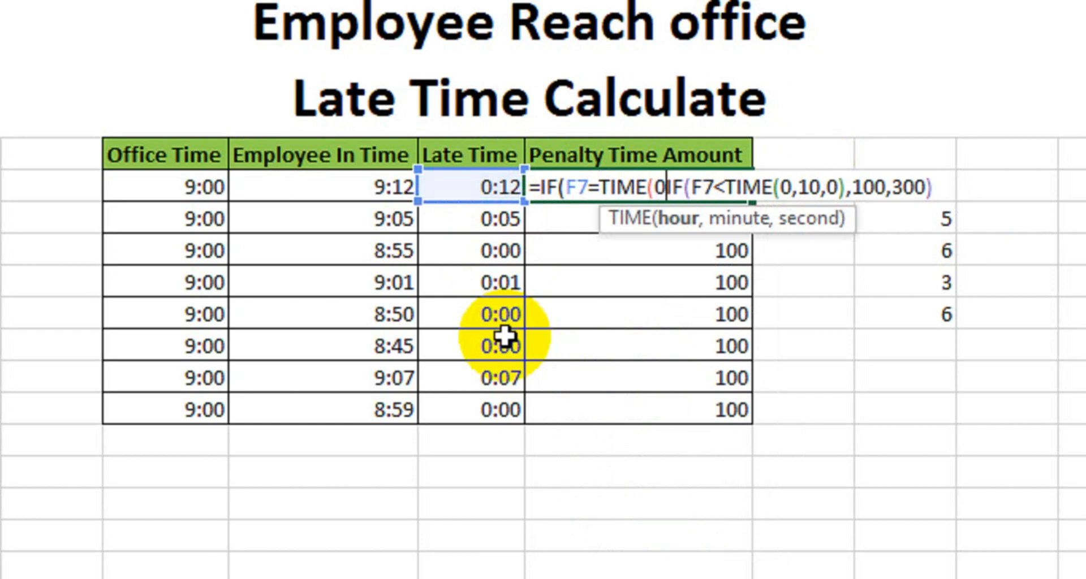
pyautogui.write(',10')
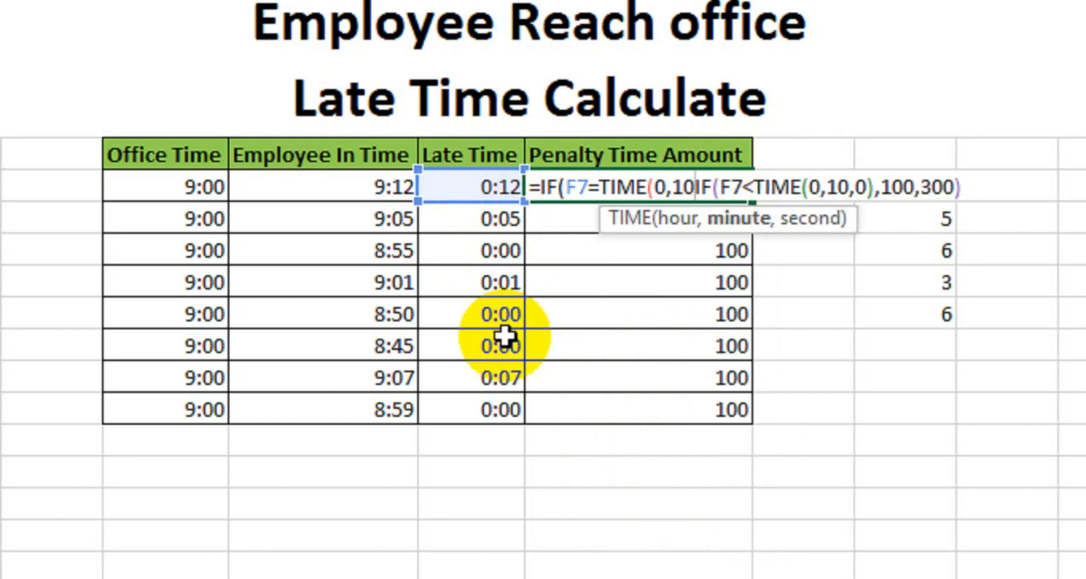
pyautogui.write(',0')
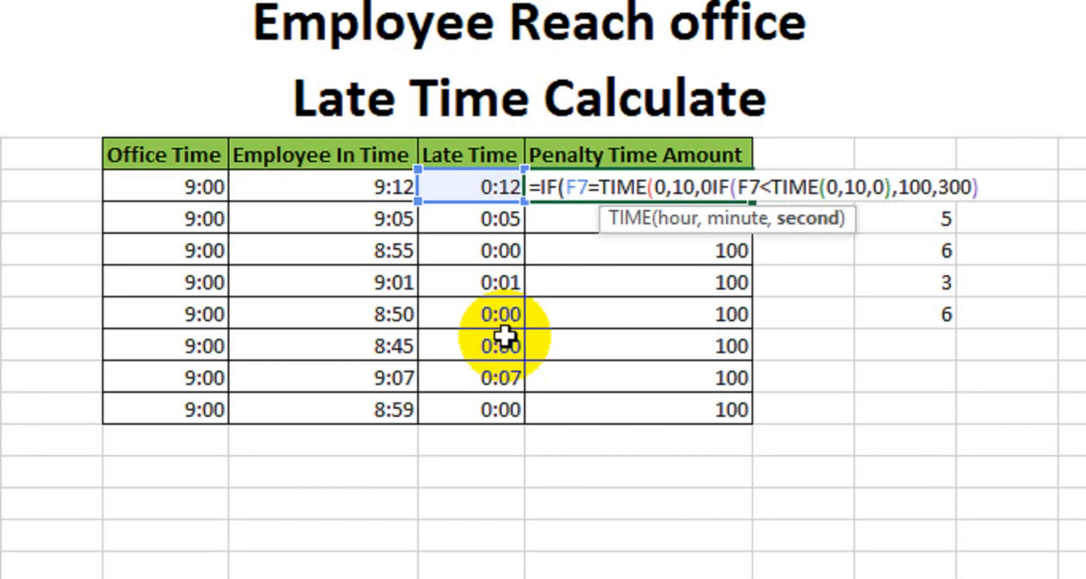
pyautogui.write('),')
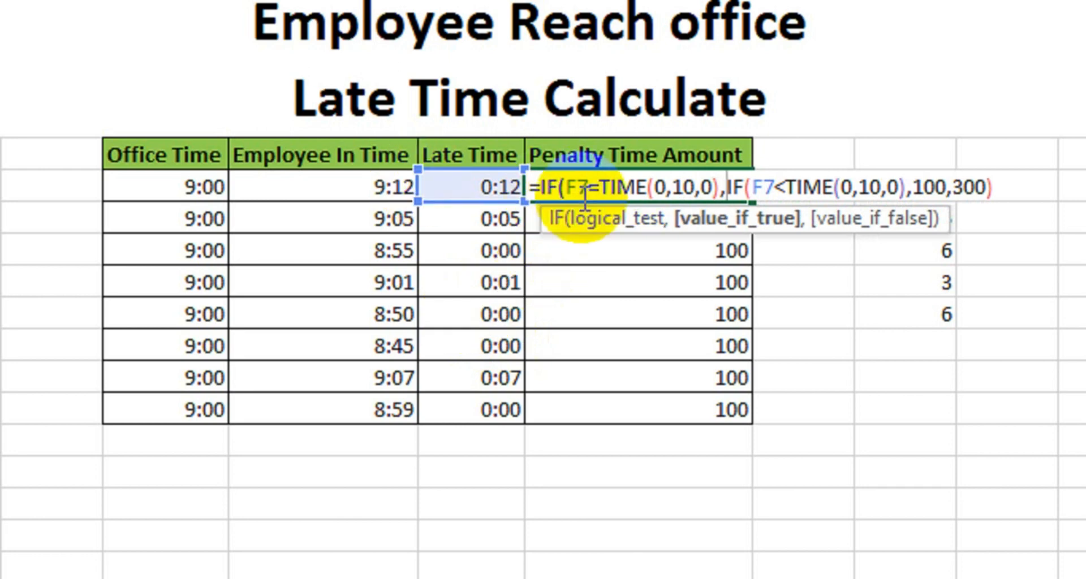
# - Enter "On Time" as the outer IF's value if true, keeping the existing IF as its value if false
pyautogui.write('"')
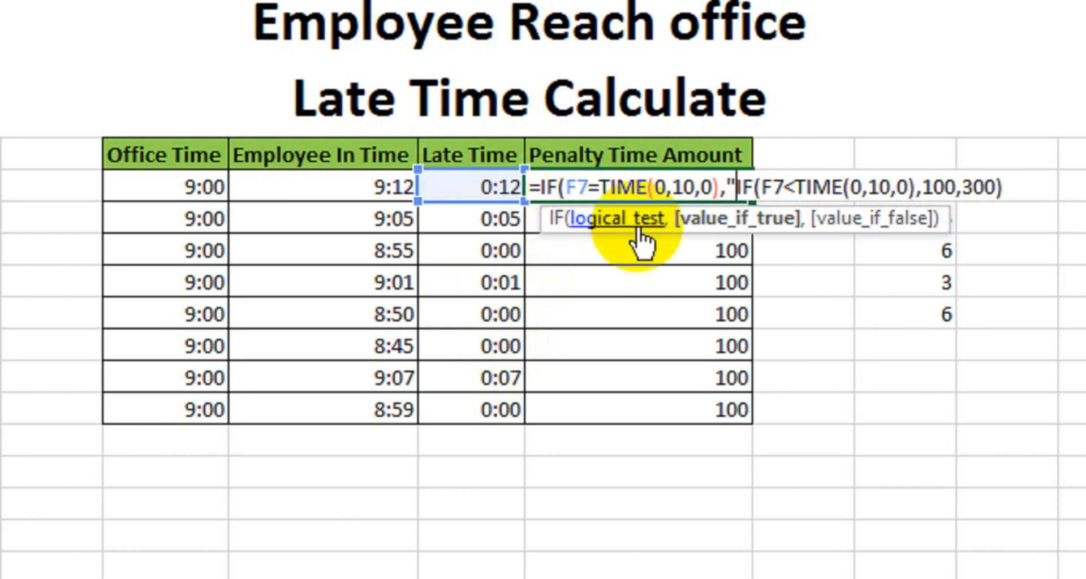
pyautogui.write('On T')
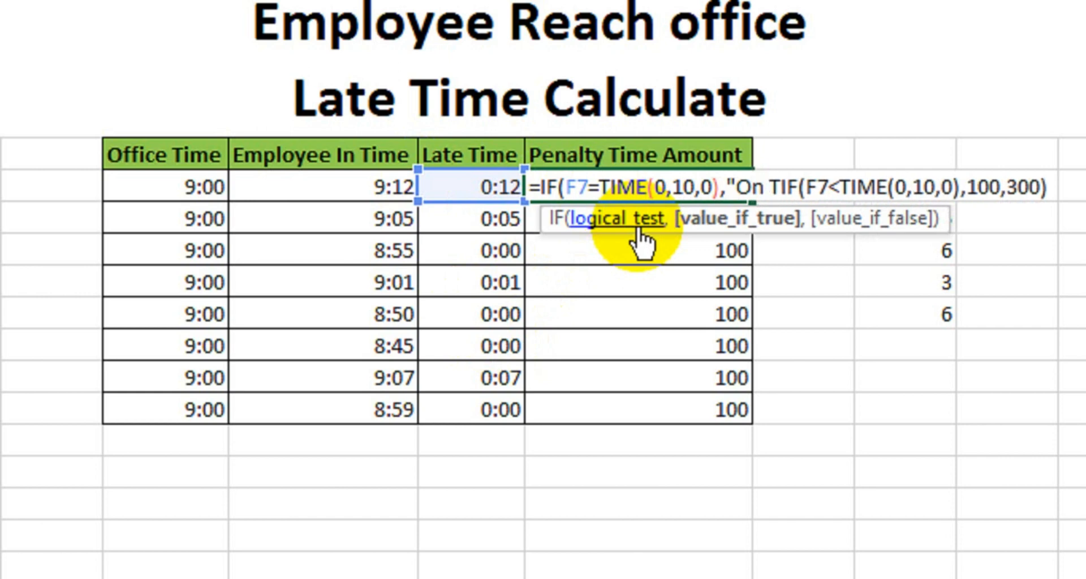
pyautogui.write('ime"')
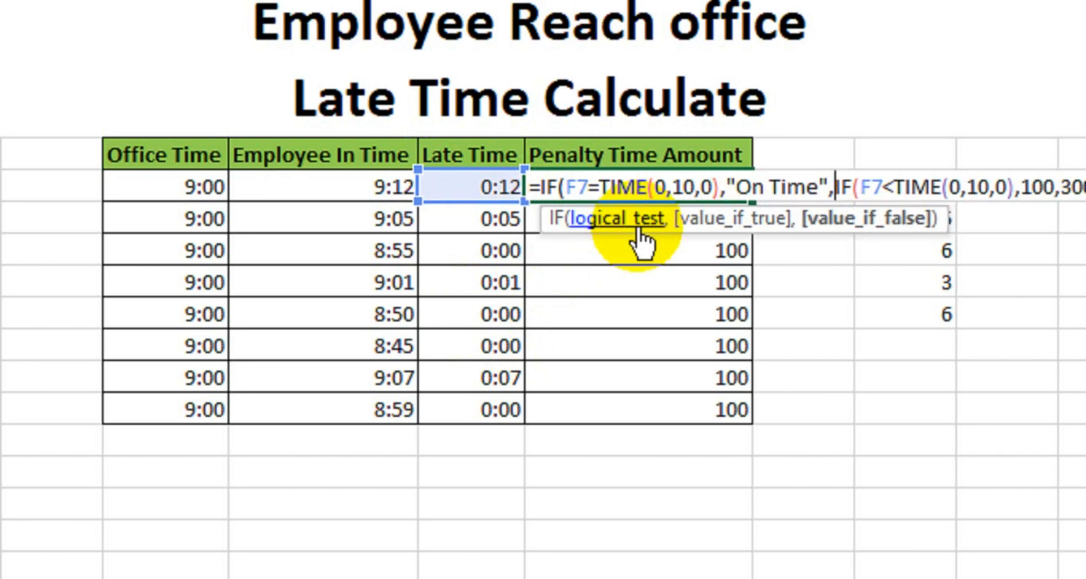
pyautogui.write(',')
# - Replace the second IF's false value in G7 with a third nested IF testing F7>TIME(0,10,0)
pyautogui.moveTo(817, 187)
pyautogui.mouseDown()
pyautogui.moveTo(928, 189)
pyautogui.moveTo(824, 195)
pyautogui.mouseUp()
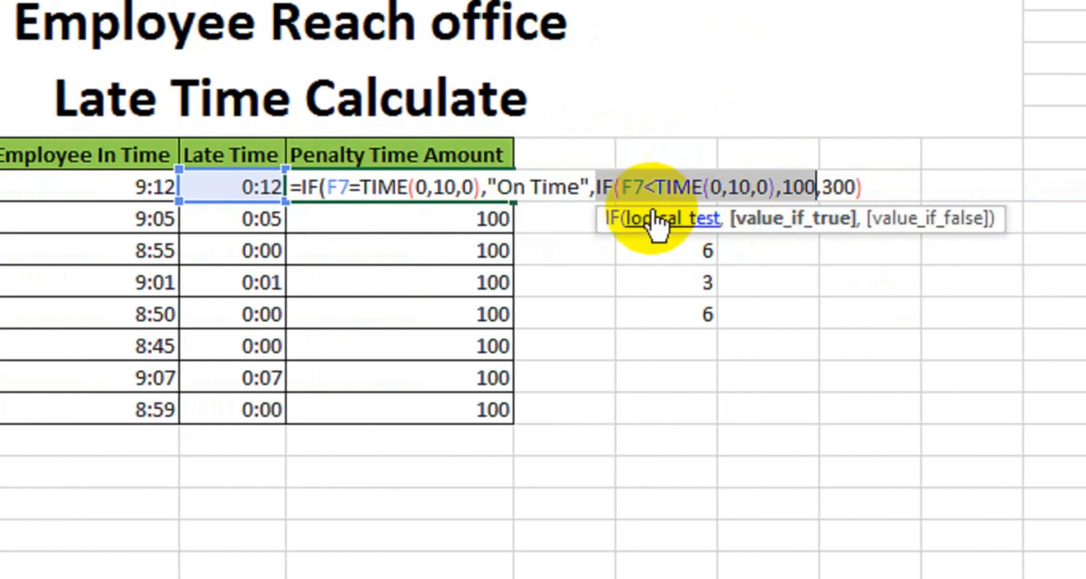
pyautogui.click(811, 186)
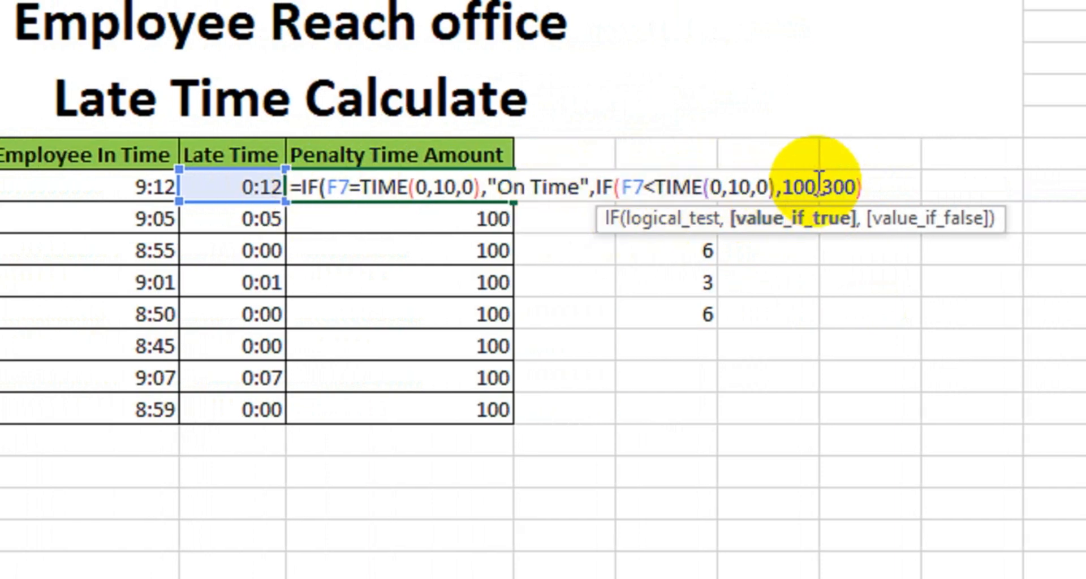
pyautogui.press('Right')
pyautogui.press('Right')
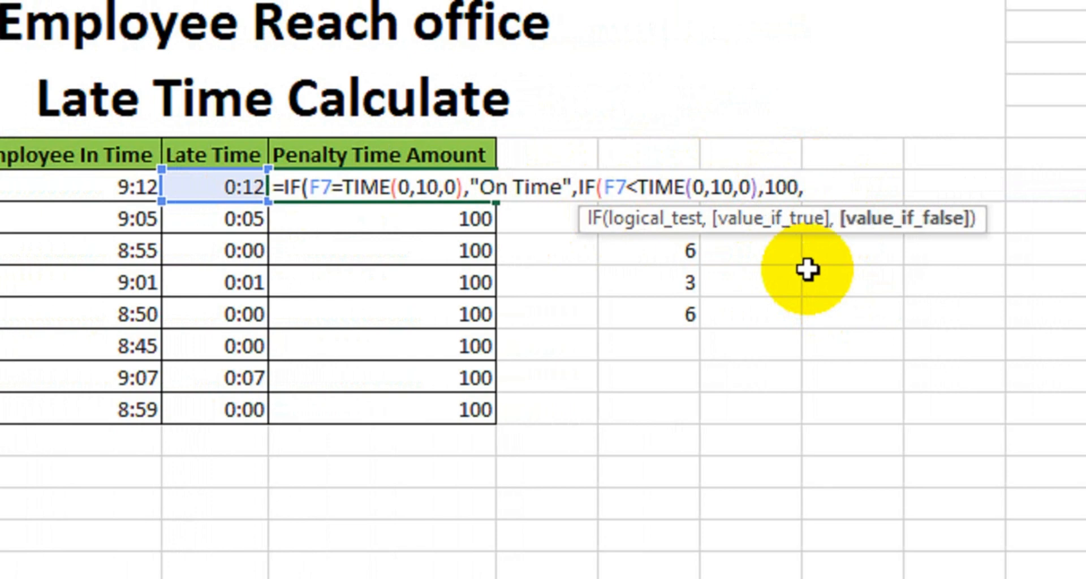
pyautogui.write('i')
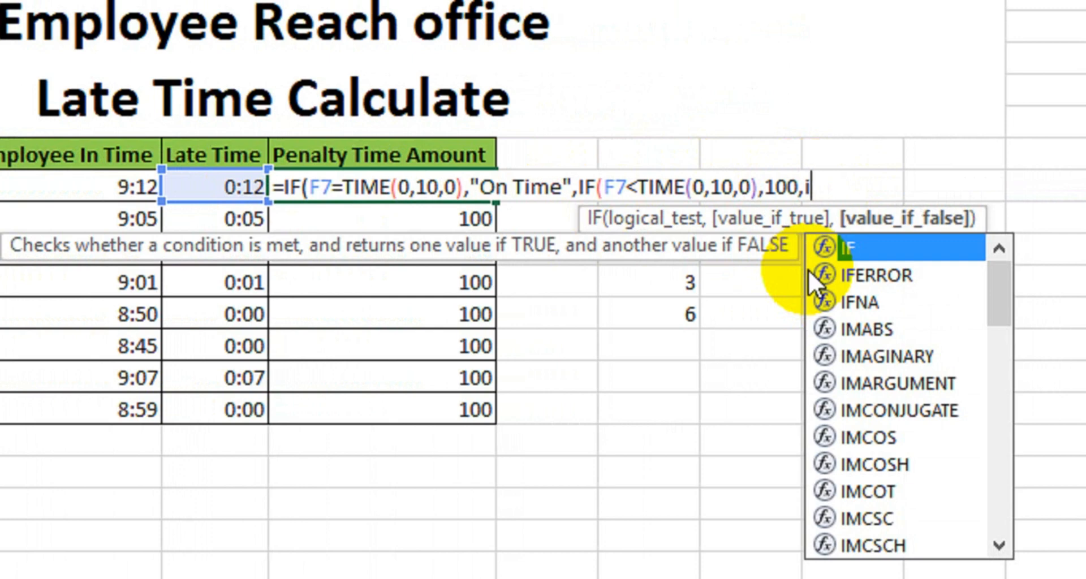
pyautogui.press('Tab')
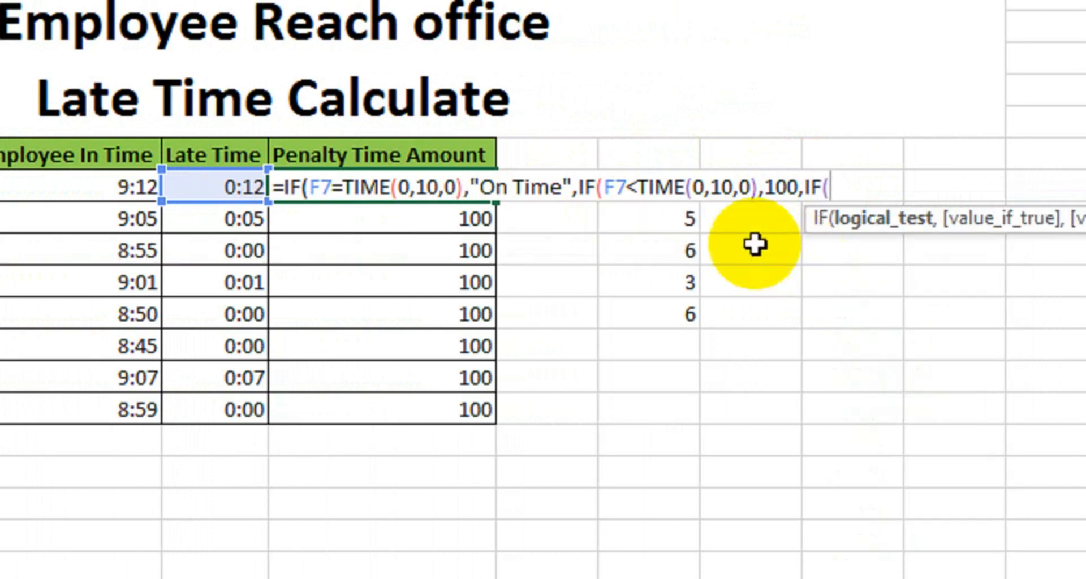
pyautogui.click(229, 186)
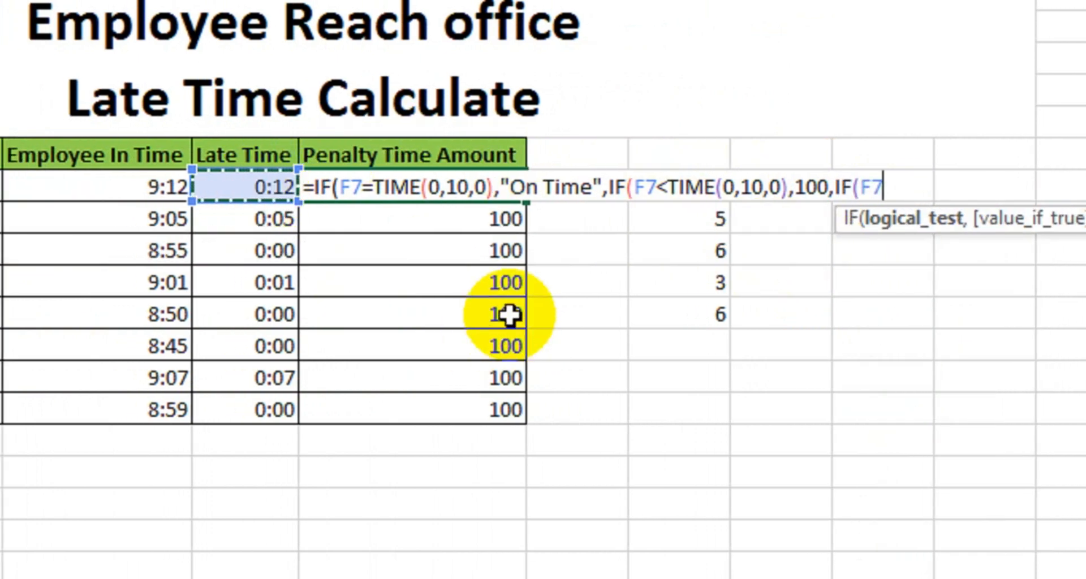
pyautogui.write('>time')
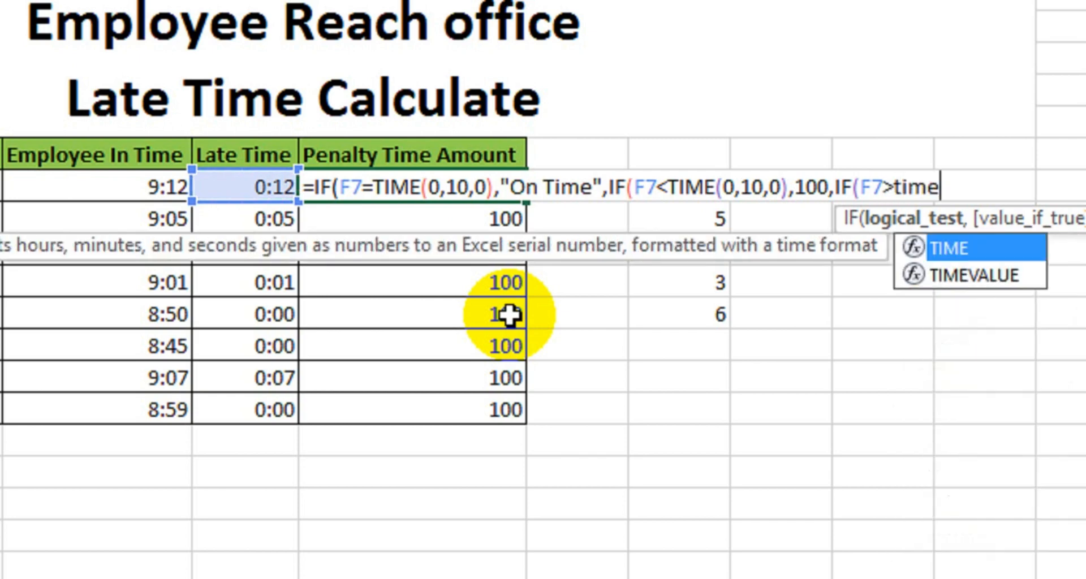
pyautogui.press('Tab')
pyautogui.write('0,')
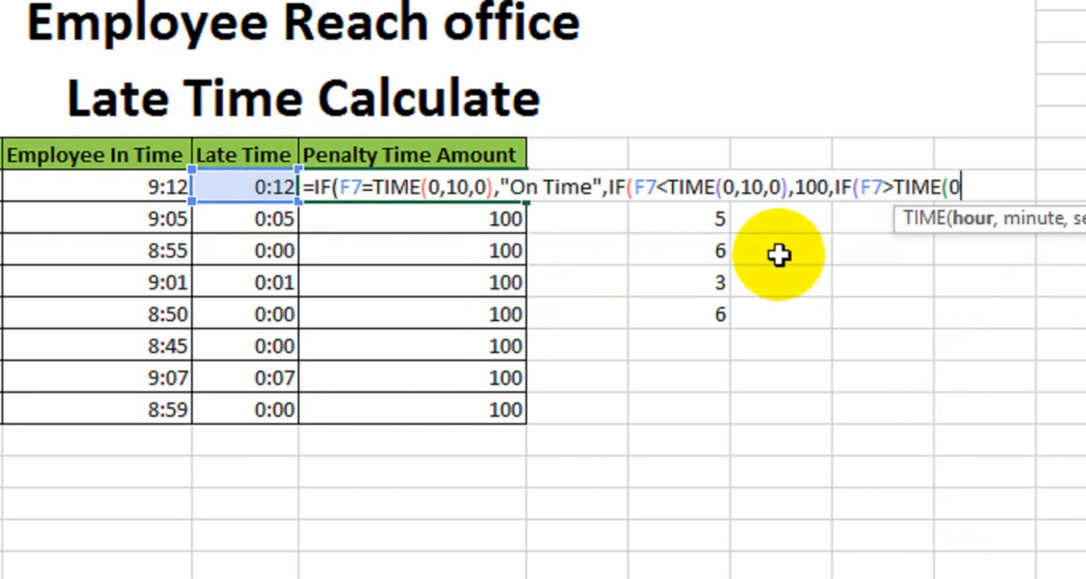
pyautogui.write('10,')
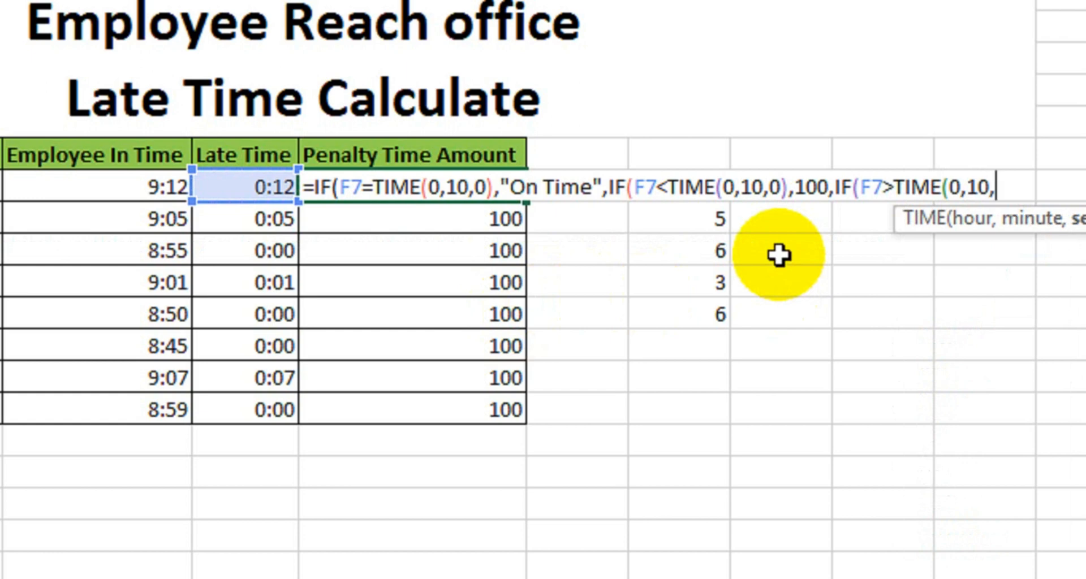
pyautogui.write('0),')
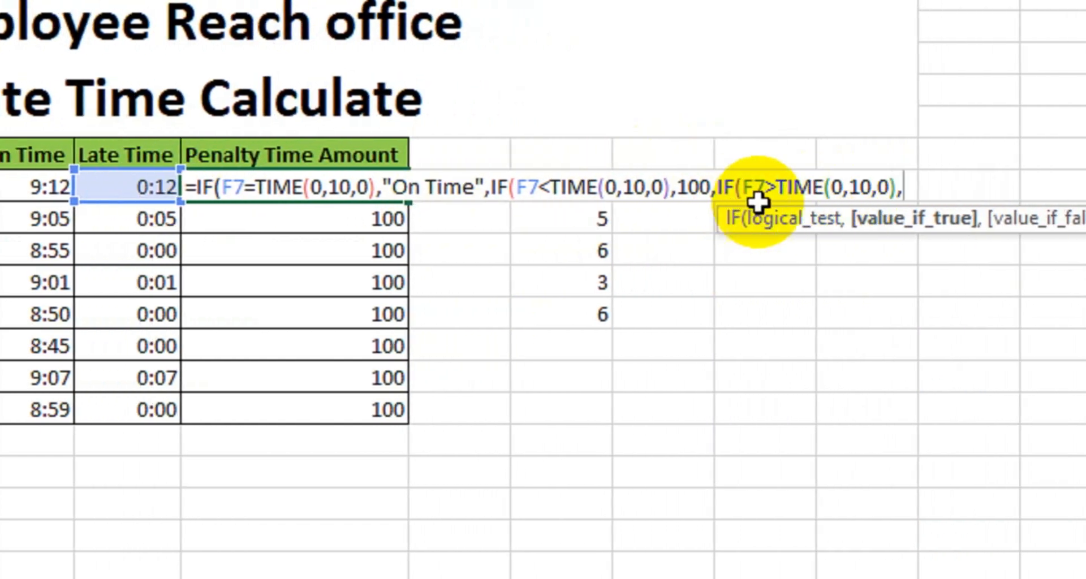
# - Complete the nested G7 formula with 300 as the third IF's true value, and copy it down through G14
pyautogui.write('300')
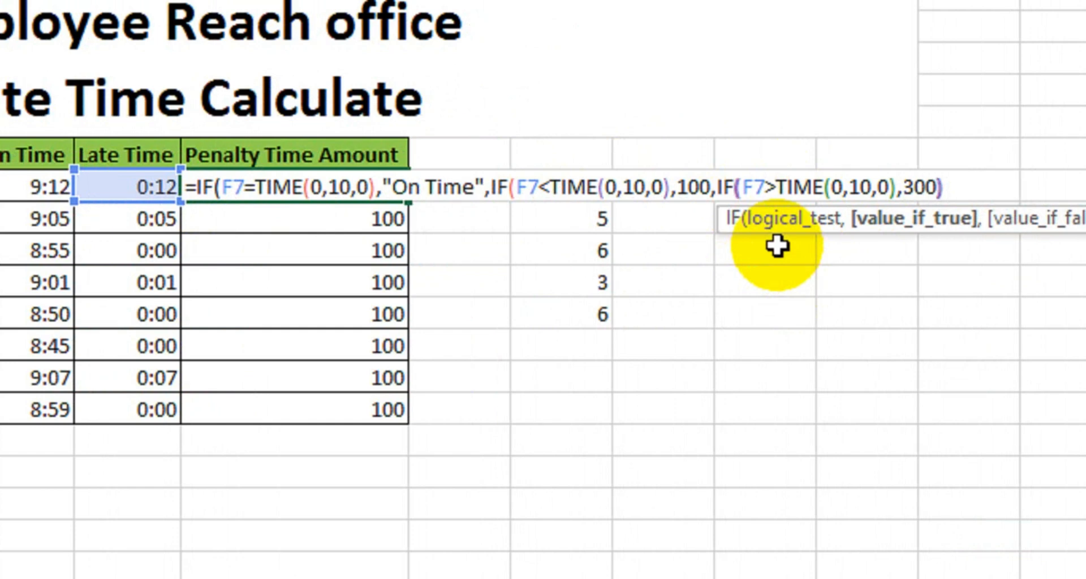
pyautogui.write(')')
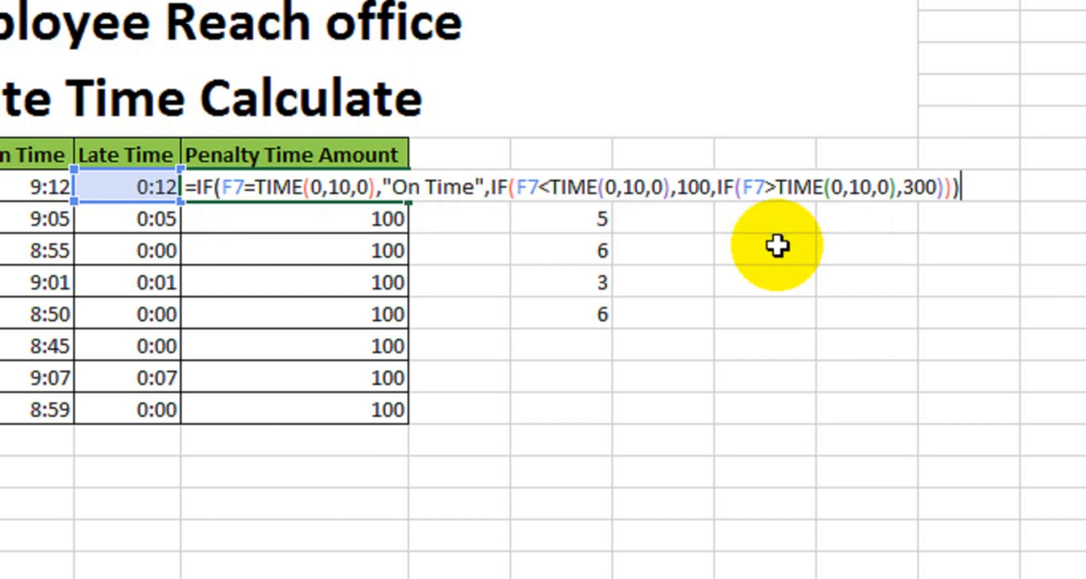
pyautogui.press('Return')
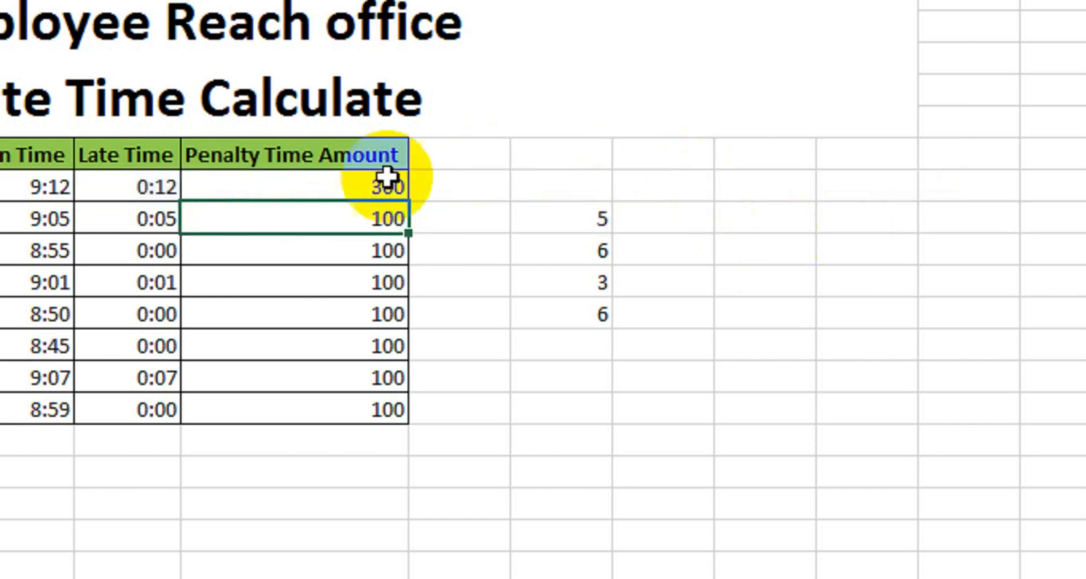
pyautogui.click(349, 181)
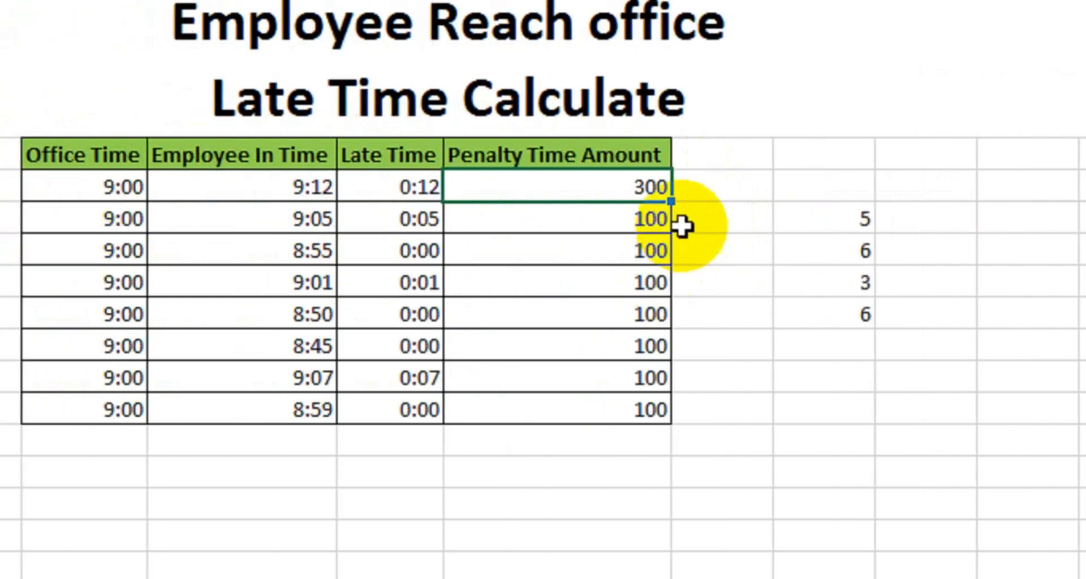
pyautogui.moveTo(670, 202); pyautogui.dragTo(637, 415)
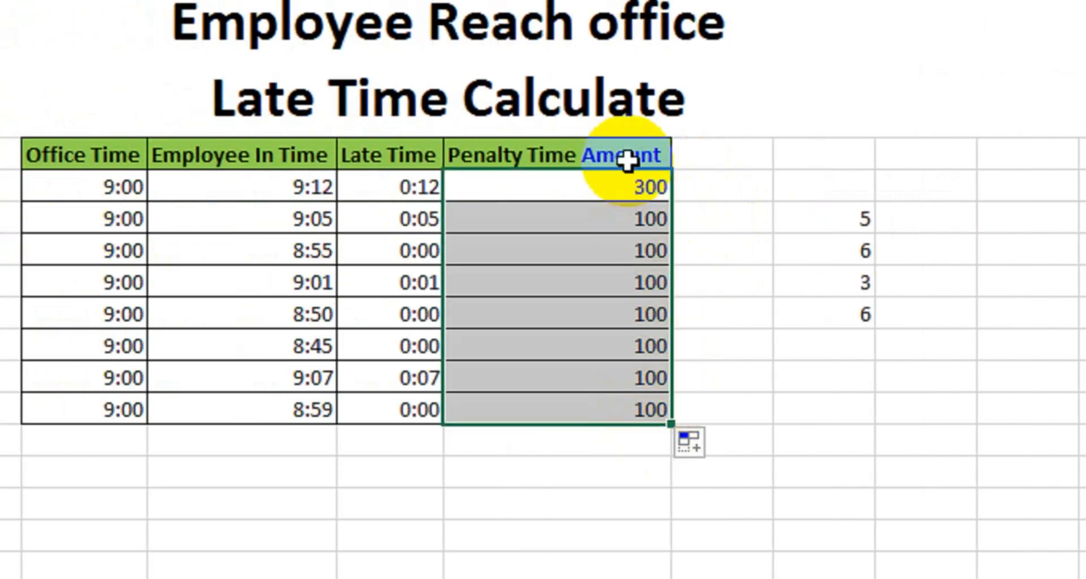
# - Change the outer IF's test in the G7 formula to F7=TIME(0,0,0)
pyautogui.click(594, 186)
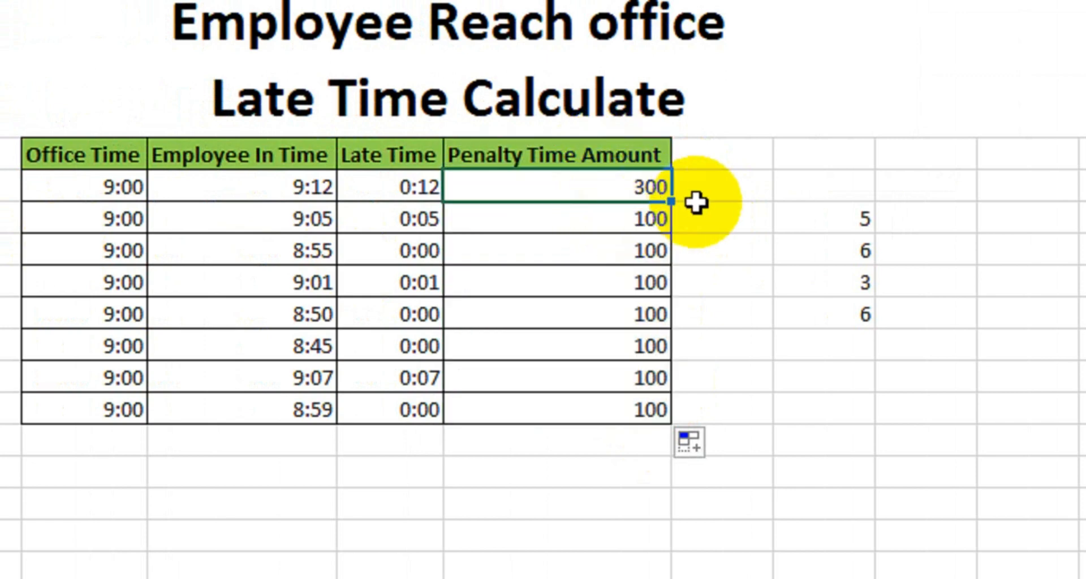
pyautogui.moveTo(670, 240); pyautogui.dragTo(656, 430)
pyautogui.doubleClick(622, 186)
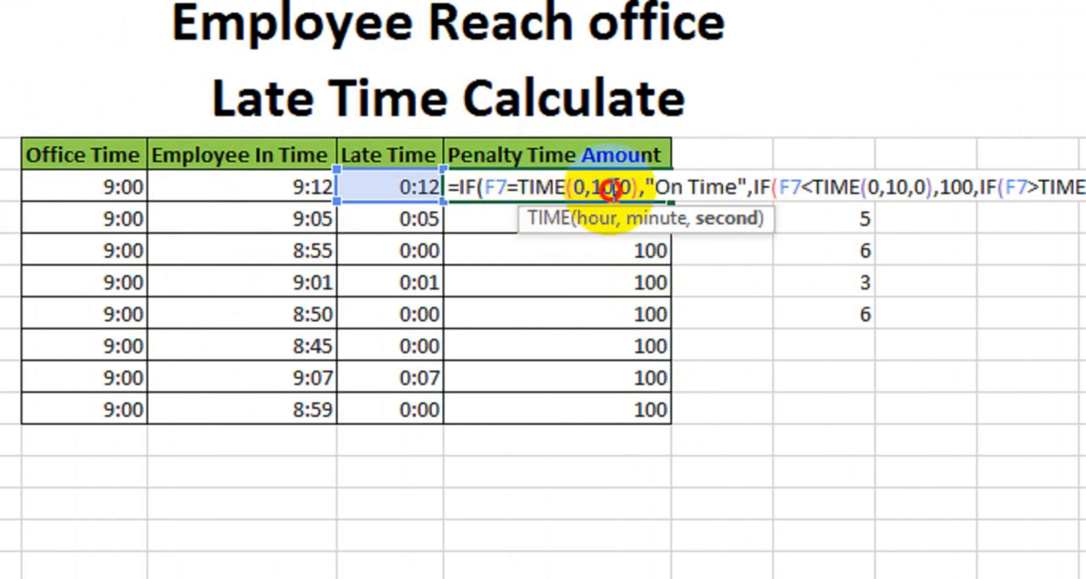
pyautogui.press('BackSpace')
pyautogui.press('BackSpace')
pyautogui.write('0')
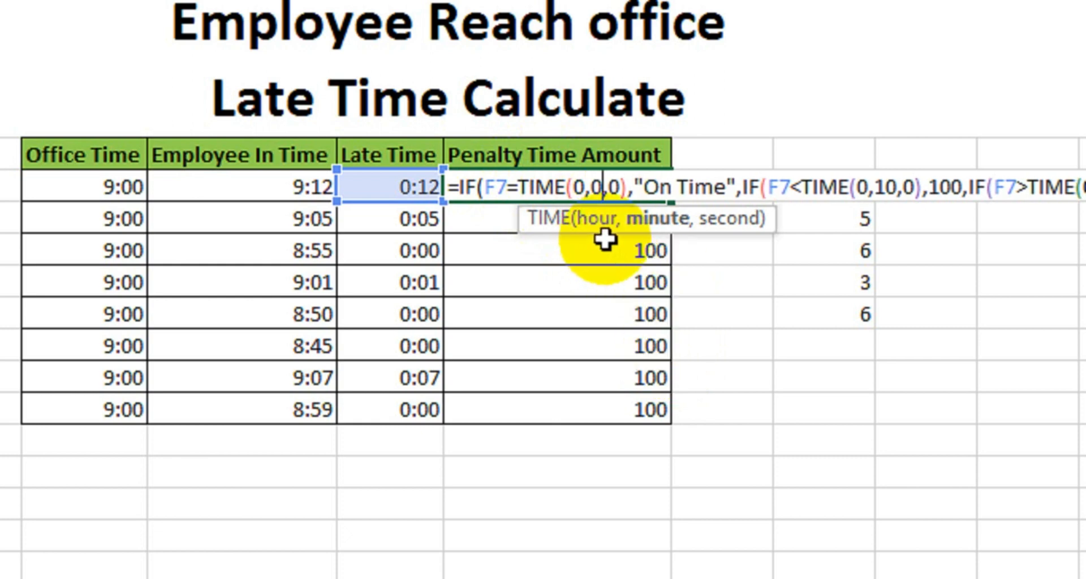
pyautogui.press('Return')
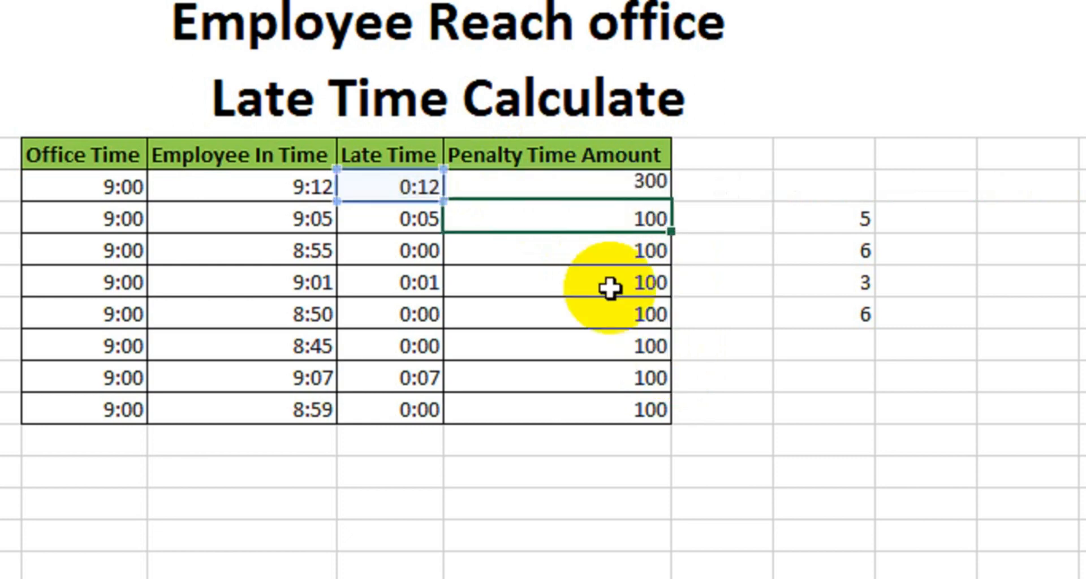
# - Copy the G7 formula down through G14 and right-align the Penalty Time Amount results
pyautogui.click(634, 187)
pyautogui.moveTo(671, 201); pyautogui.dragTo(656, 421)
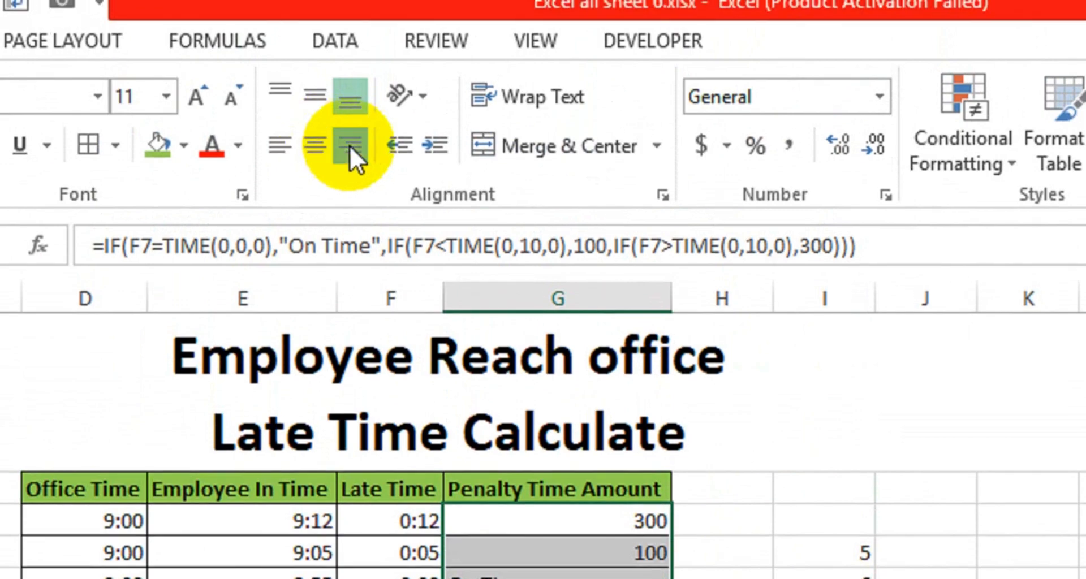
pyautogui.click(350, 145)
pyautogui.click(642, 520)
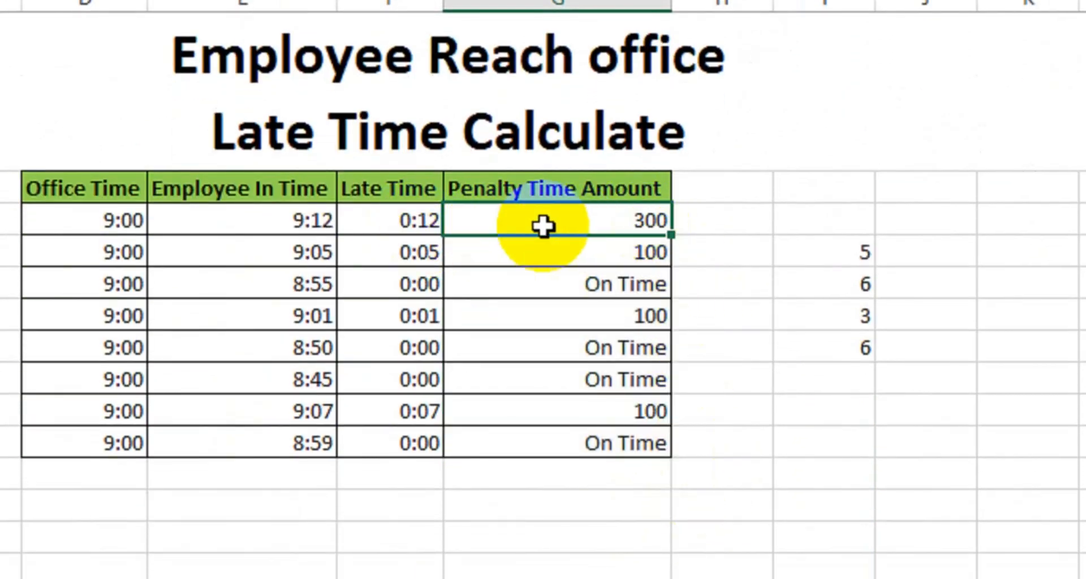
# - Check the Penalty Time Amount results against the late times and employee in times row by row
pyautogui.click(412, 258)
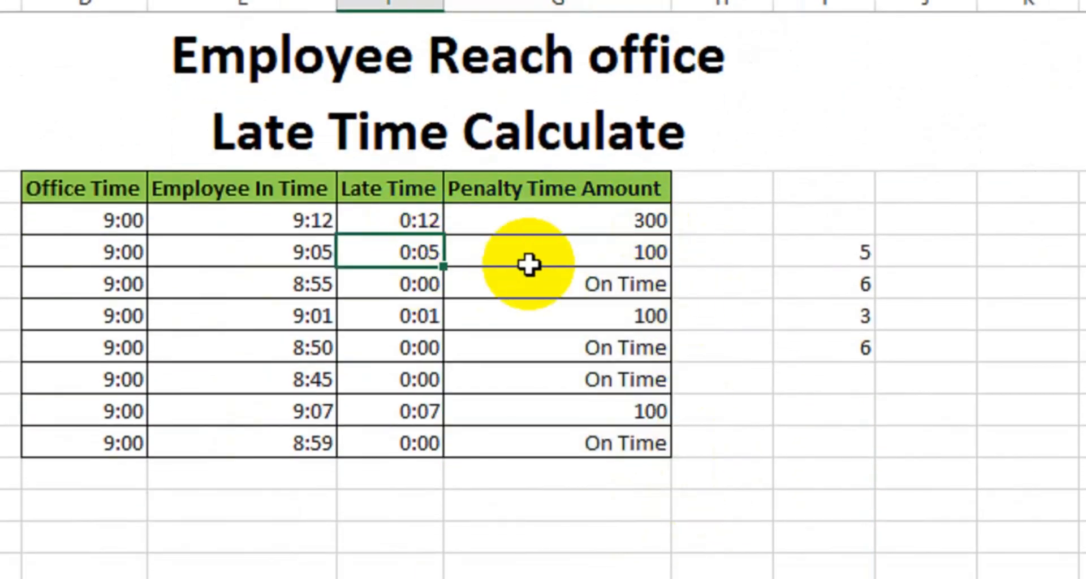
pyautogui.click(606, 256)
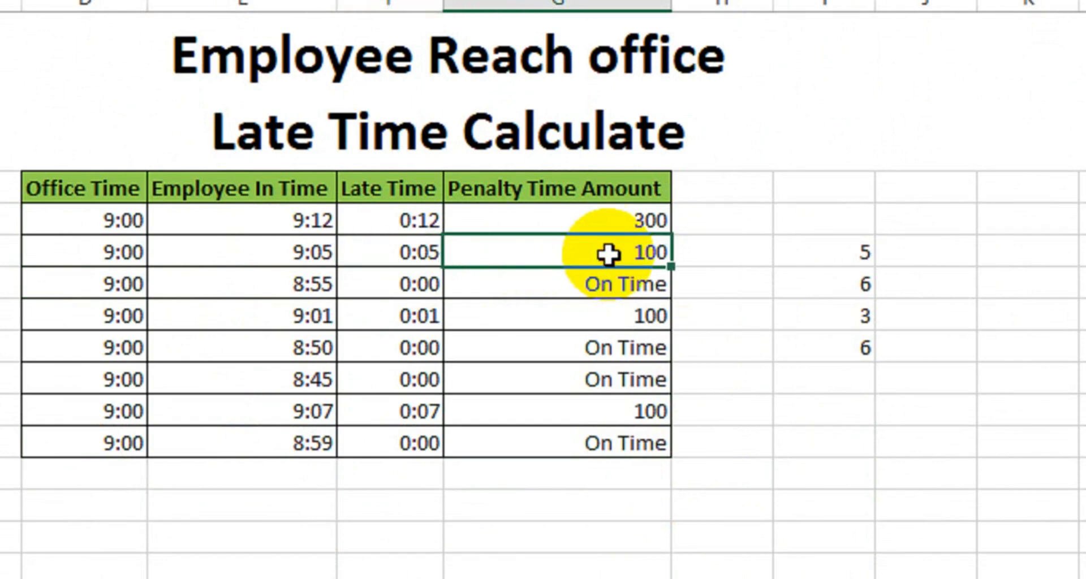
pyautogui.click(436, 280)
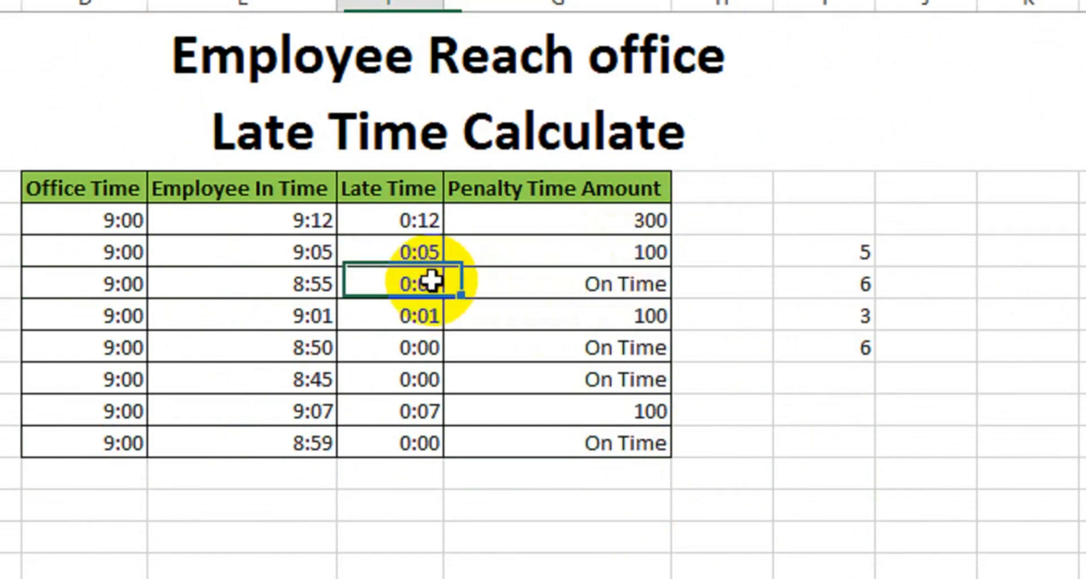
pyautogui.click(584, 291)
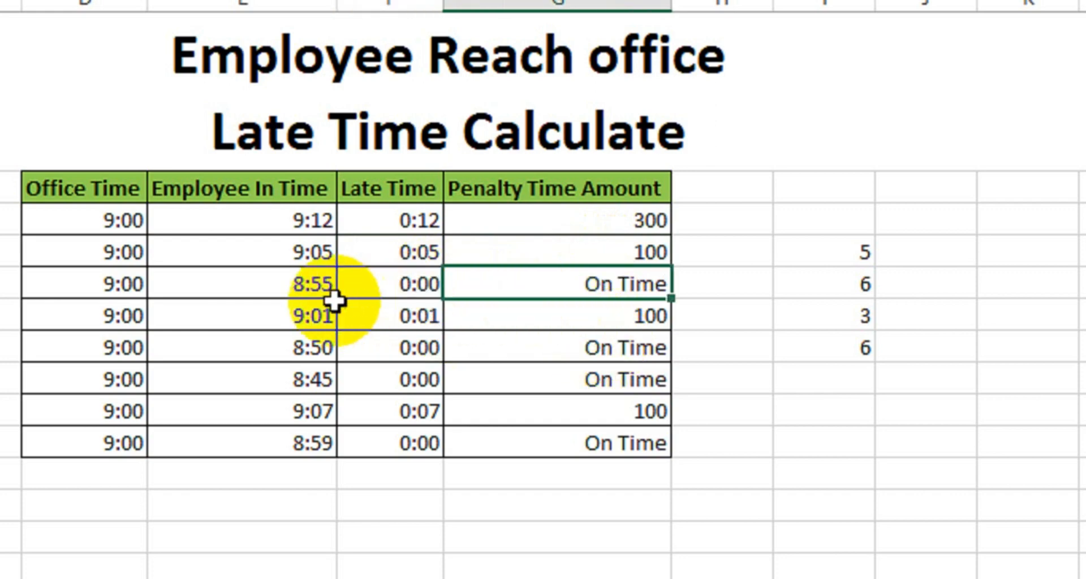
pyautogui.click(289, 292)
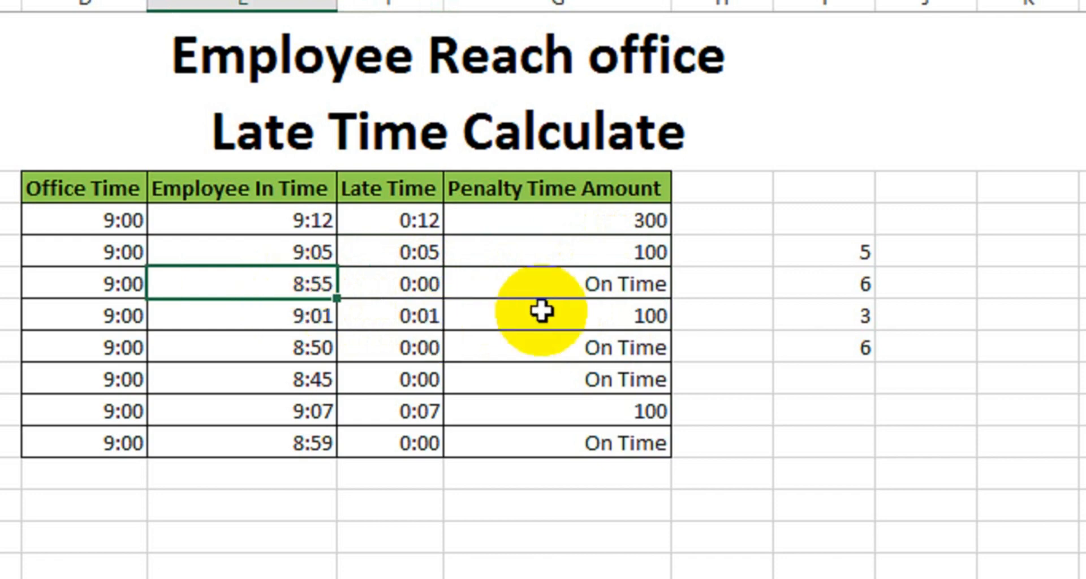
pyautogui.click(582, 286)
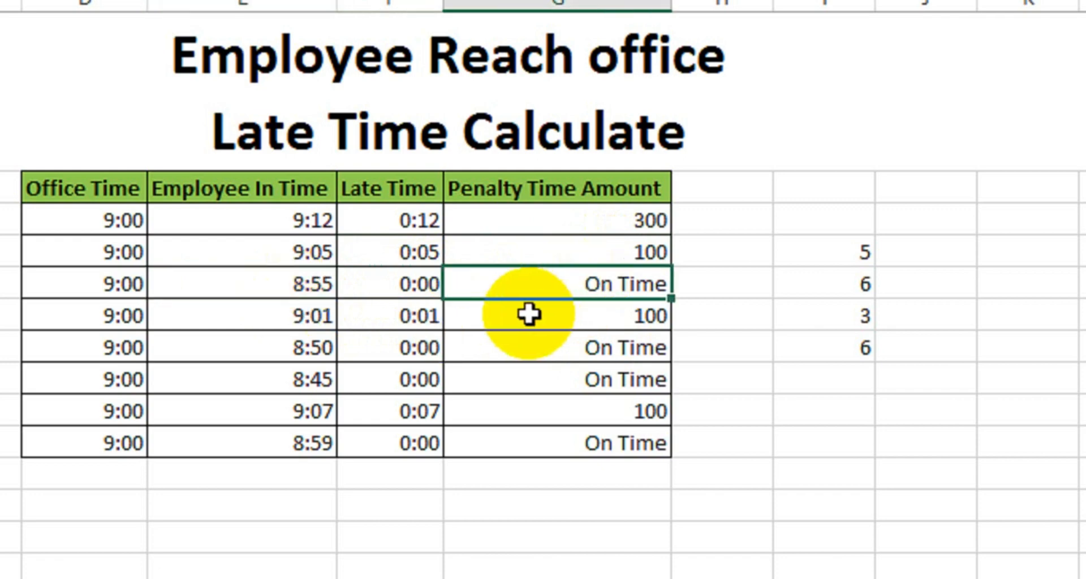
pyautogui.click(555, 348)
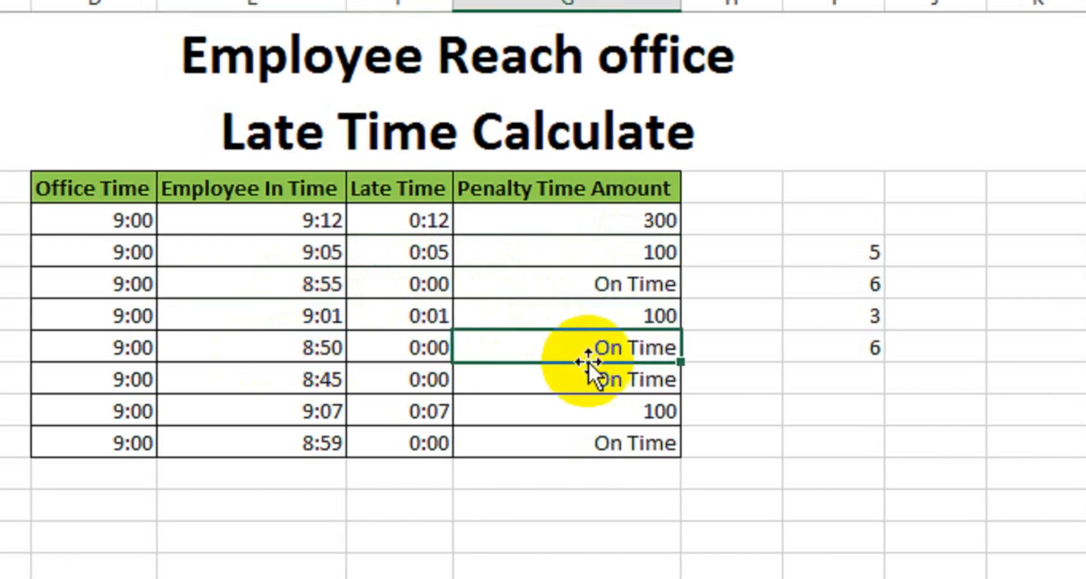
pyautogui.click(589, 380)
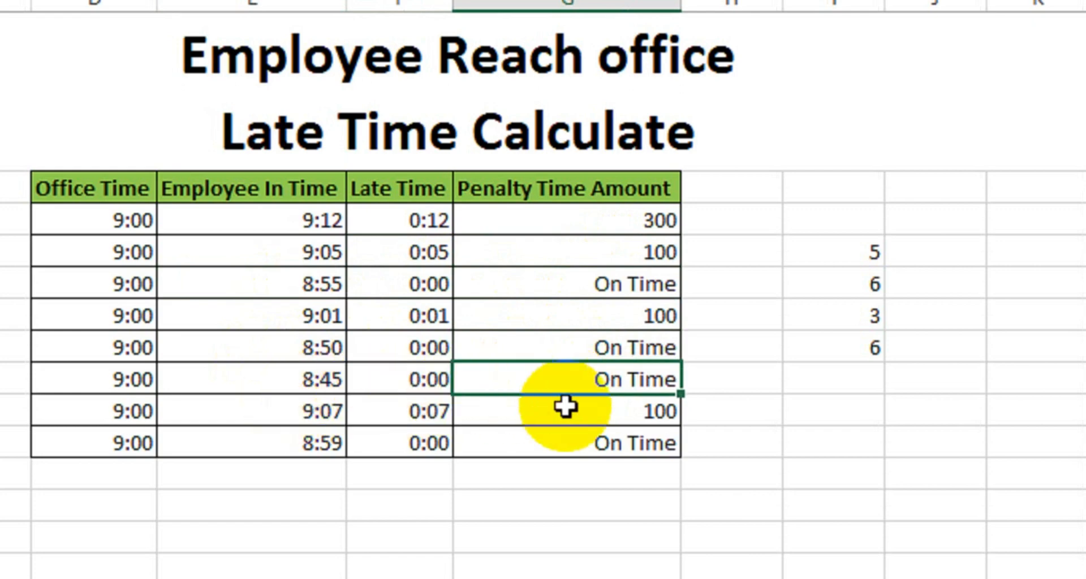
pyautogui.click(572, 444)
pyautogui.click(442, 413)
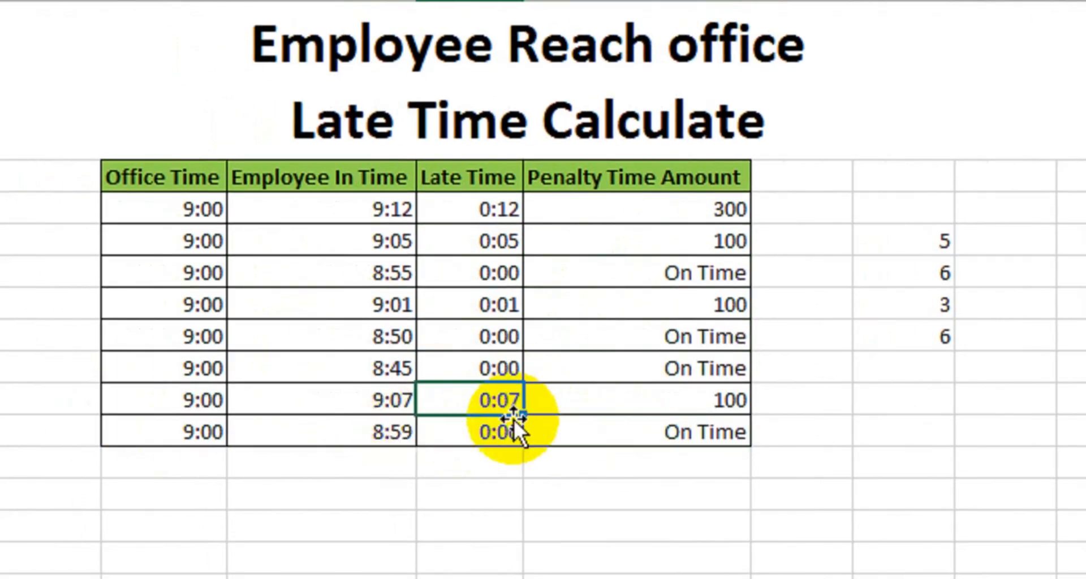
pyautogui.click(640, 404)
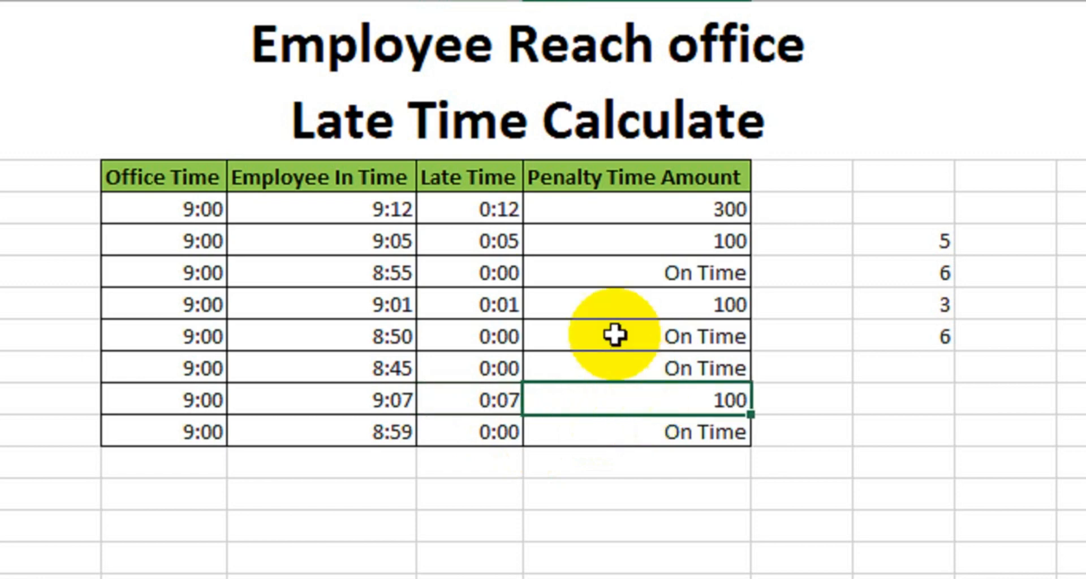